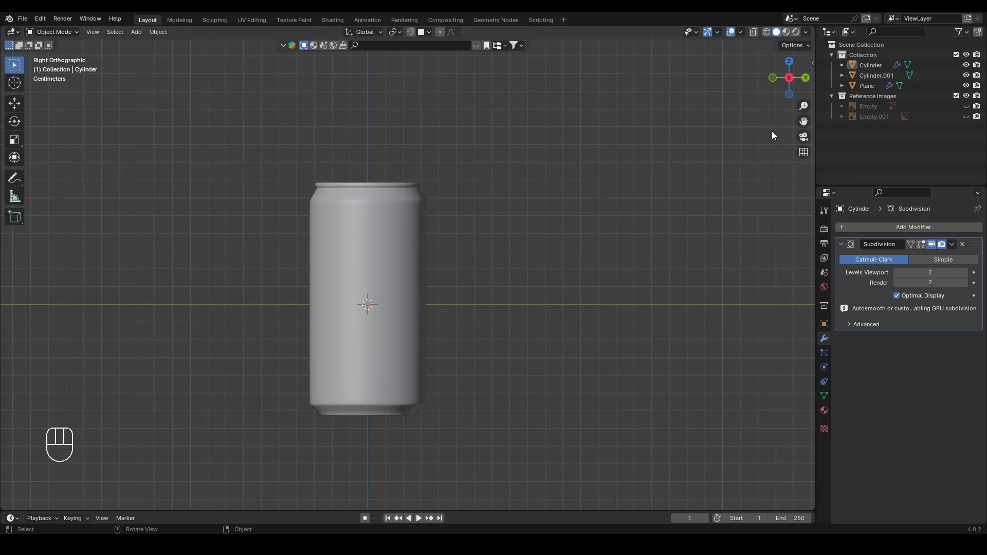
Switch to the UV Editing workspace, return the 3D view to Object Mode and frame the can from the right side
{"action": "left_click_drag", "start_coordinate": [803, 121], "coordinate": [842, 113]}
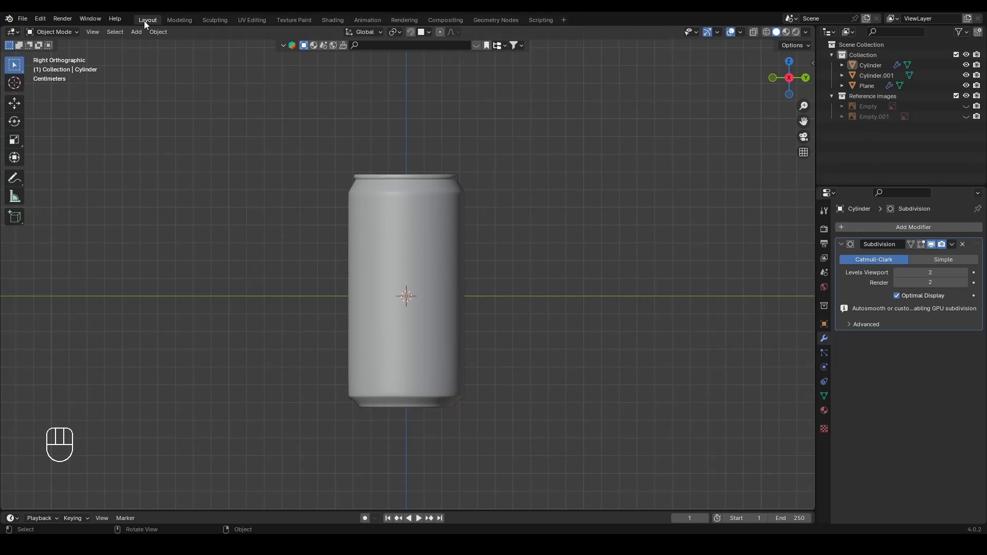
{"action": "left_click", "coordinate": [248, 20]}
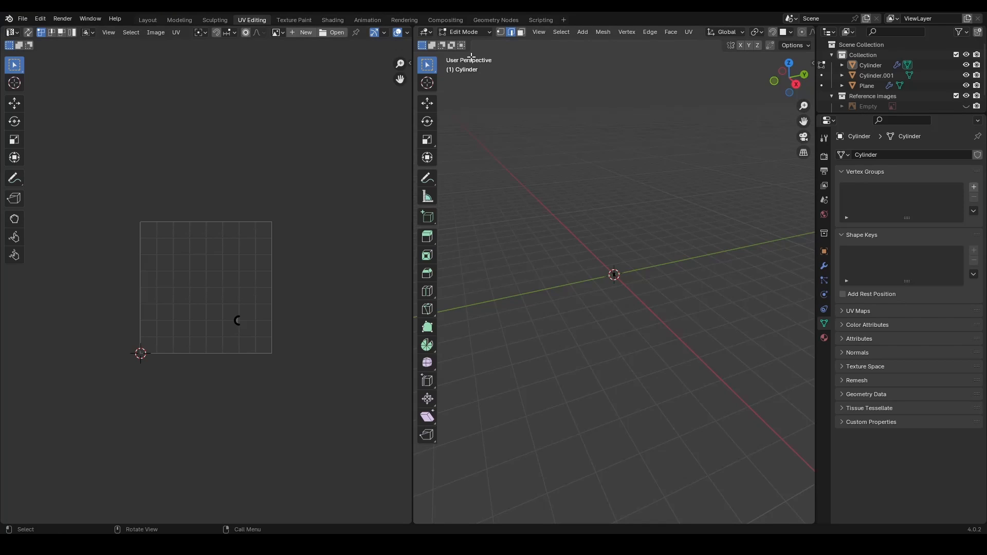
{"action": "left_click", "coordinate": [466, 32]}
{"action": "left_click", "coordinate": [465, 45]}
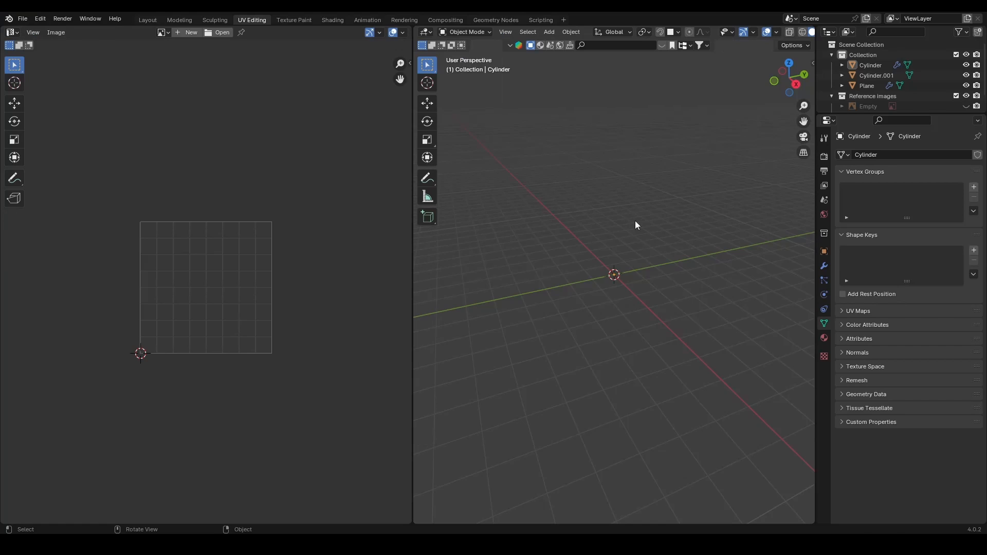
{"action": "left_click", "coordinate": [796, 83]}
{"action": "scroll", "coordinate": [620, 271], "scroll_direction": "up", "scroll_amount": 15}
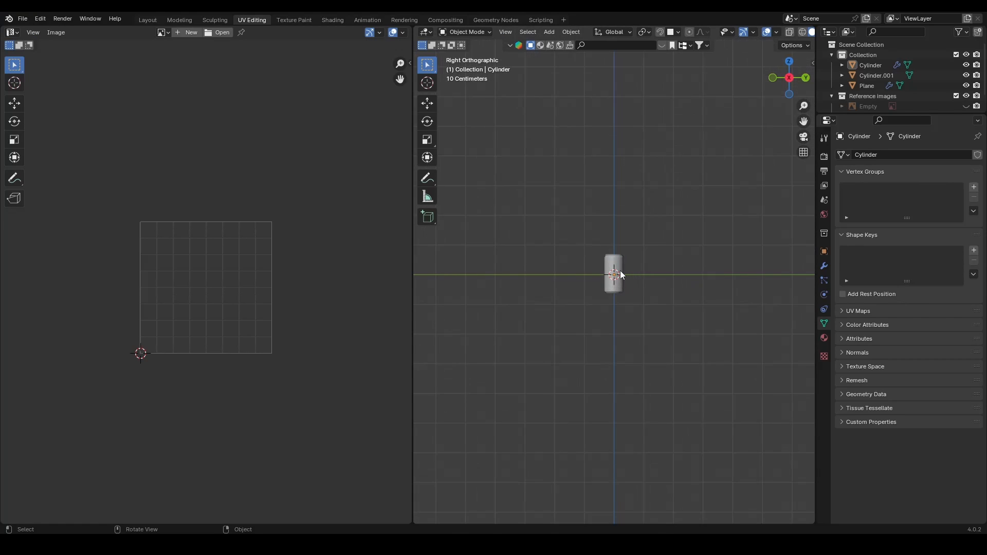
Examine the can's existing UV layout by selecting all its faces in Edit Mode, return to Object Mode and deselect it
{"action": "left_click", "coordinate": [610, 228]}
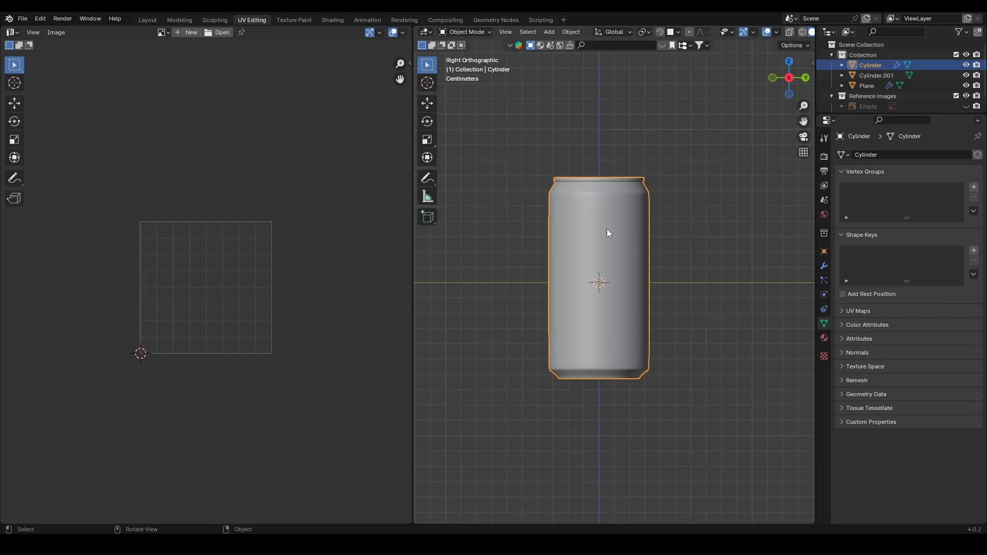
{"action": "key", "text": "Tab"}
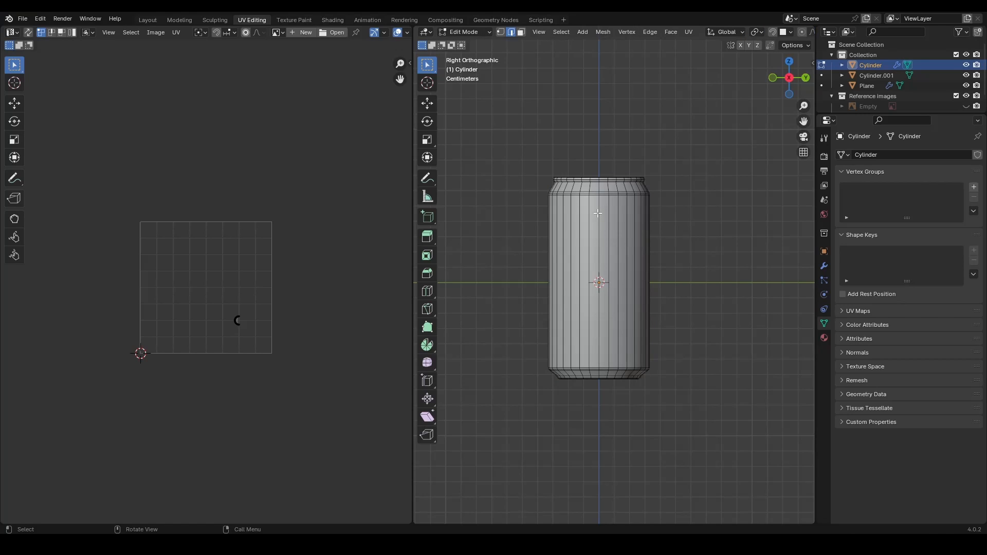
{"action": "left_click", "coordinate": [520, 33]}
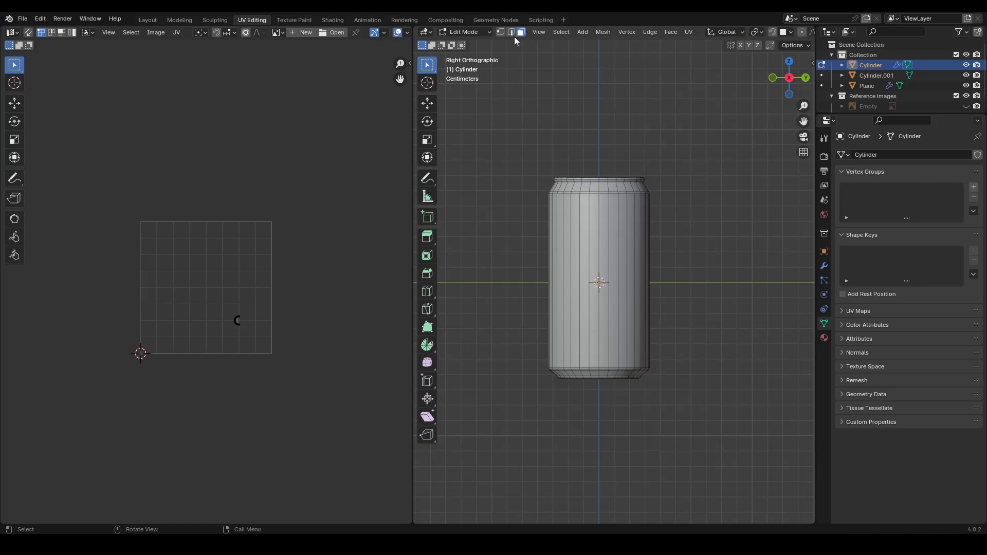
{"action": "key", "text": "a"}
{"action": "scroll", "coordinate": [258, 148], "scroll_direction": "up", "scroll_amount": 3}
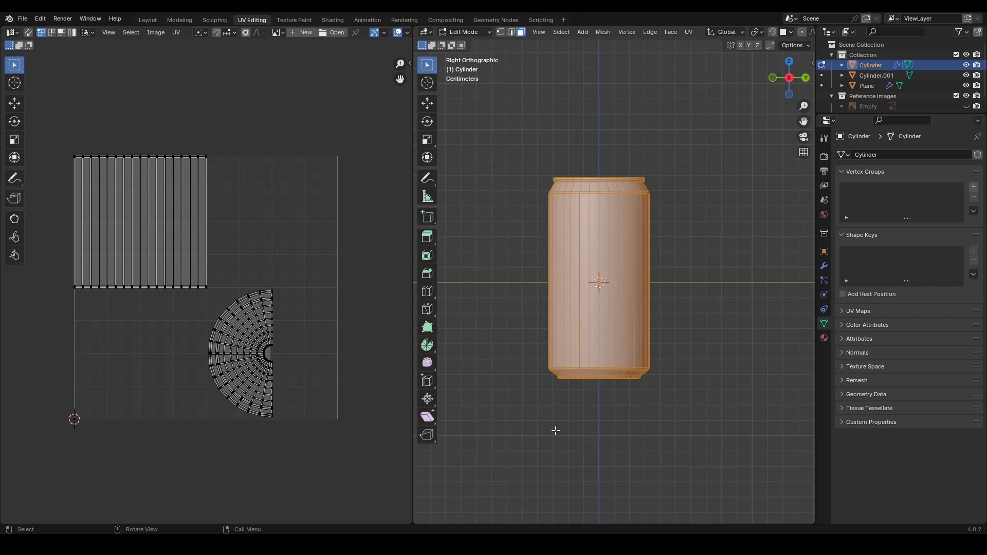
{"action": "scroll", "coordinate": [643, 325], "scroll_direction": "up", "scroll_amount": 2}
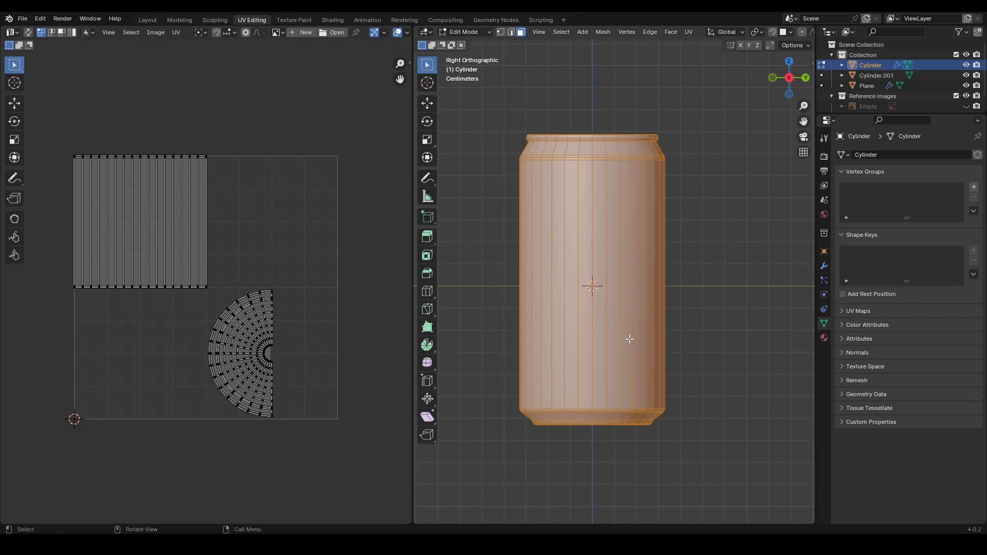
{"action": "key", "text": "Tab"}
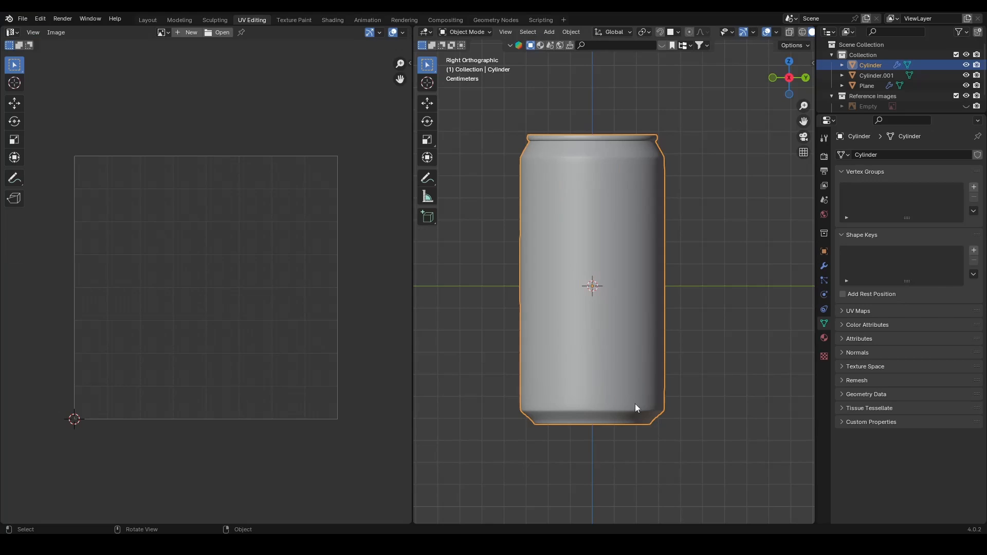
{"action": "left_click", "coordinate": [716, 379]}
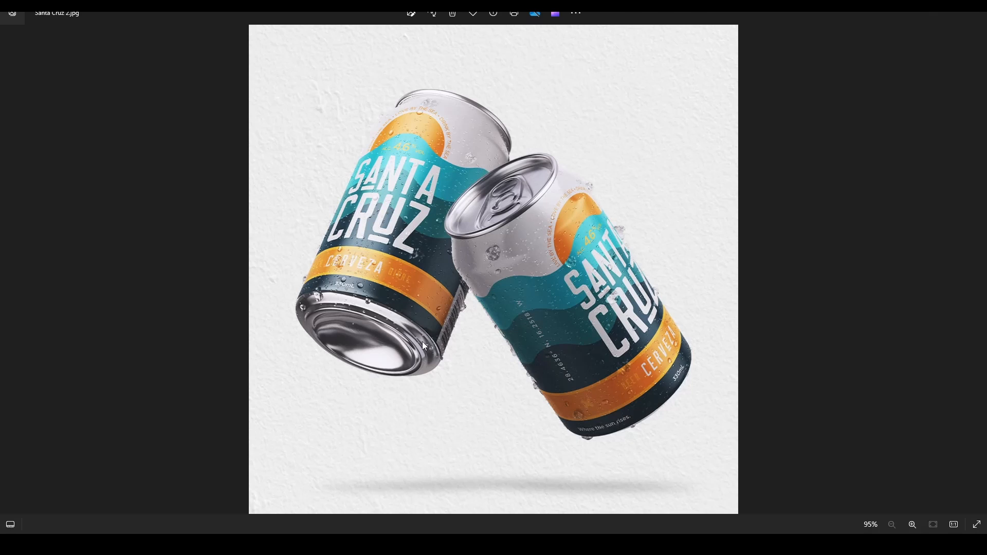
Examine where the label ends near both rims in the Santa Cruz 2.jpg reference, return to Blender and compare the can's top
{"action": "scroll", "coordinate": [421, 342], "scroll_direction": "up", "scroll_amount": 4}
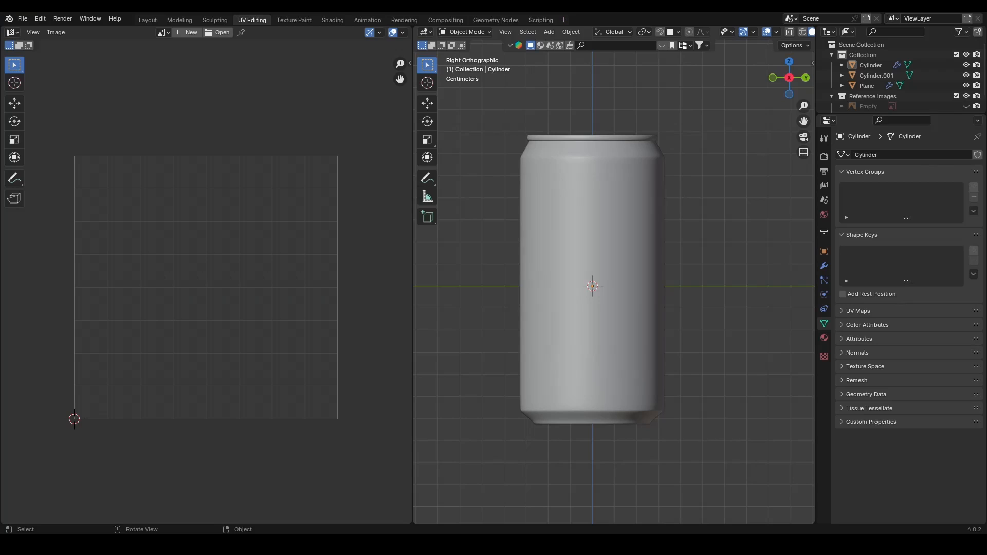
{"action": "scroll", "coordinate": [540, 396], "scroll_direction": "up", "scroll_amount": 5}
{"action": "scroll", "coordinate": [604, 404], "scroll_direction": "down", "scroll_amount": 5}
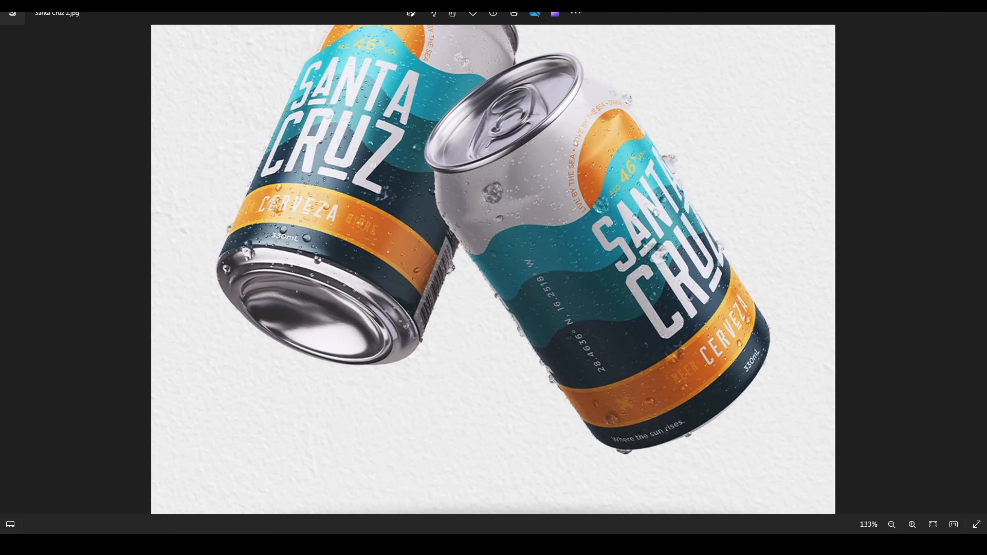
{"action": "left_click", "coordinate": [334, 544]}
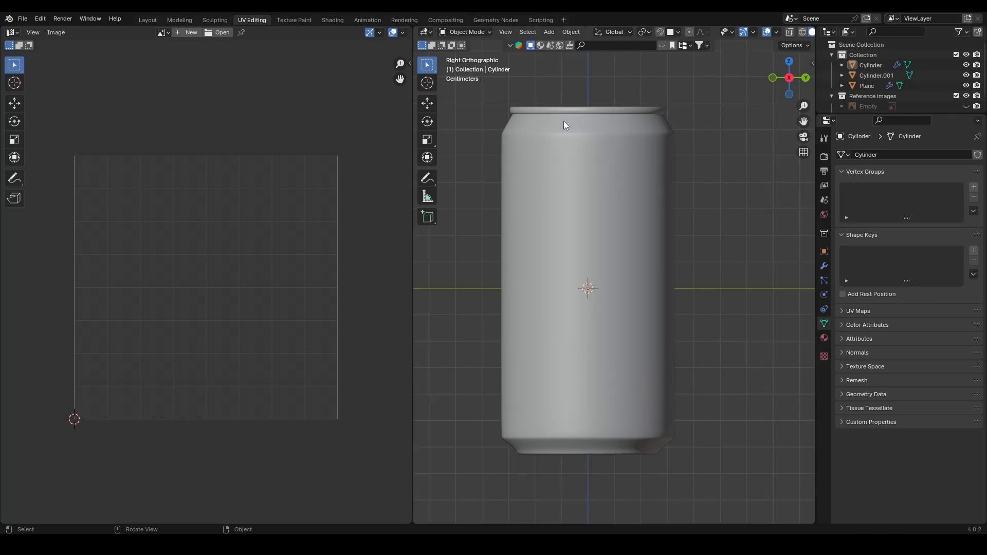
{"action": "middle_click_drag", "start_coordinate": [653, 139], "coordinate": [654, 114]}
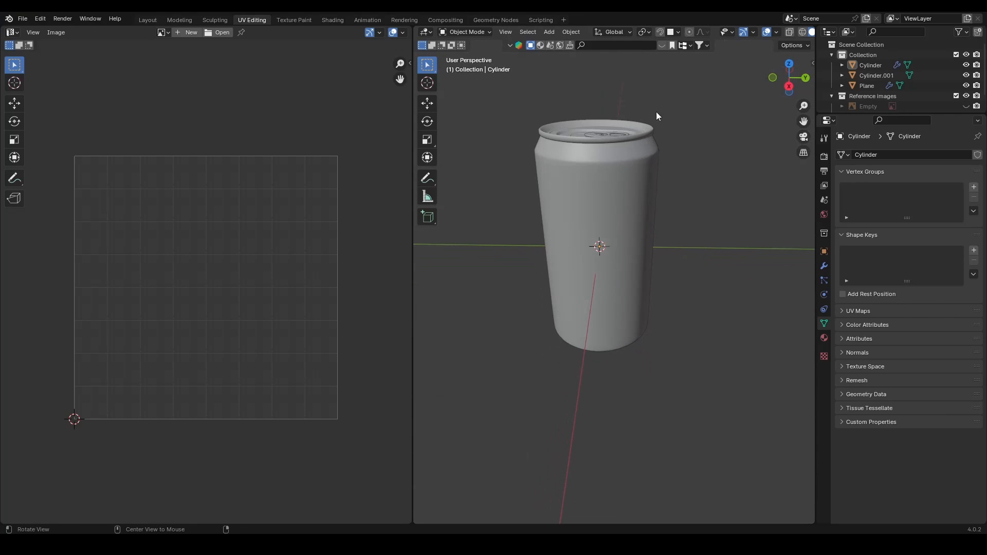
{"action": "left_click", "coordinate": [790, 86]}
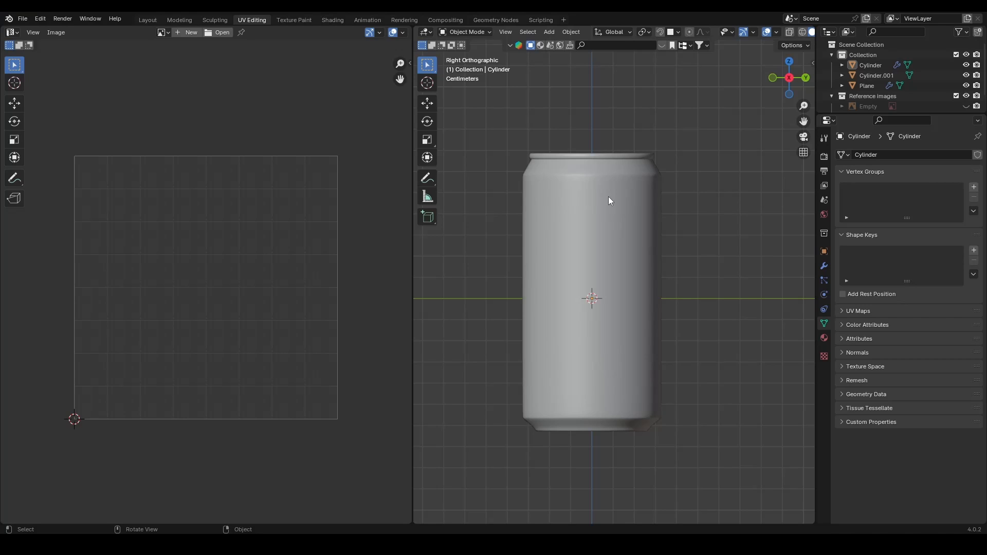
In Edit Mode with edge selection, mark the edge loop where the can's bottom taper begins as a seam
{"action": "middle_click_drag", "start_coordinate": [581, 343], "coordinate": [594, 283], "text": "shift"}
{"action": "key", "text": "Tab"}
{"action": "scroll", "coordinate": [600, 302], "scroll_direction": "up", "scroll_amount": 4}
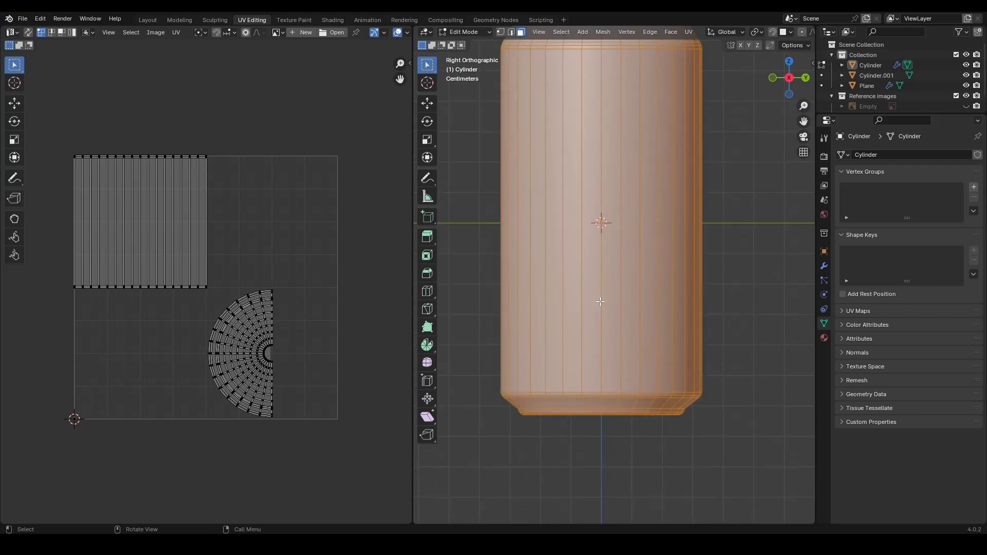
{"action": "scroll", "coordinate": [600, 327], "scroll_direction": "down", "scroll_amount": 3}
{"action": "scroll", "coordinate": [595, 337], "scroll_direction": "up", "scroll_amount": 4}
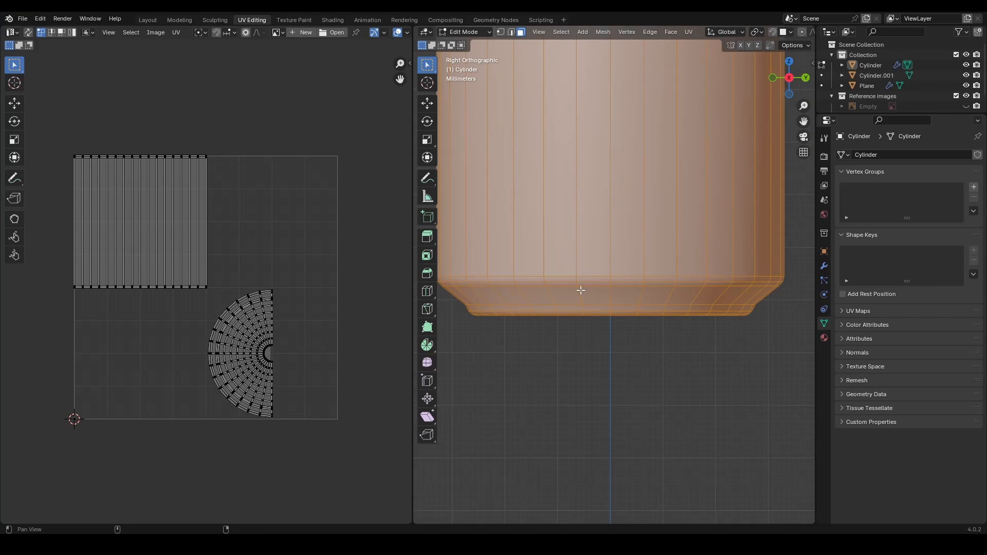
{"action": "middle_click_drag", "start_coordinate": [666, 292], "coordinate": [640, 276], "text": "shift"}
{"action": "scroll", "coordinate": [604, 291], "scroll_direction": "up", "scroll_amount": 3}
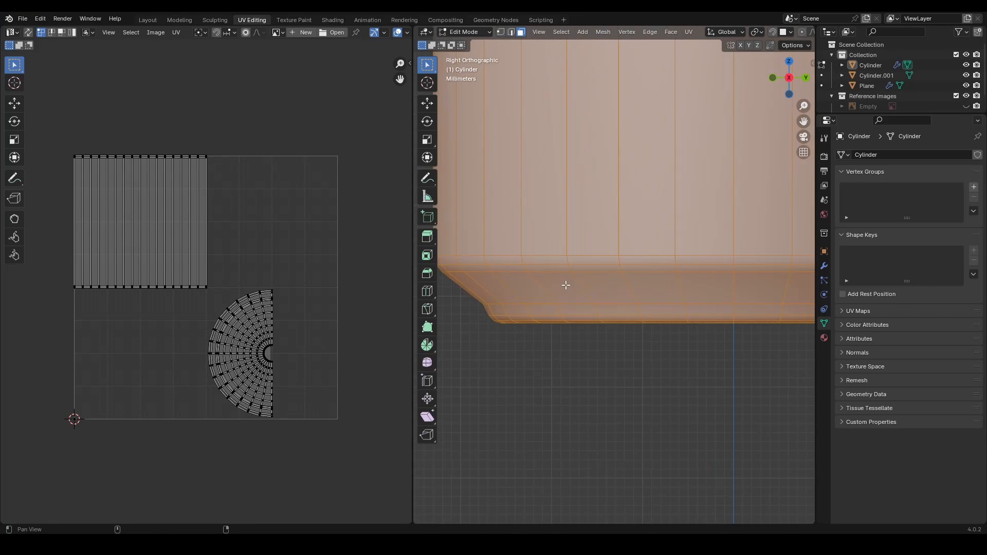
{"action": "middle_click_drag", "start_coordinate": [566, 284], "coordinate": [617, 286], "text": "shift"}
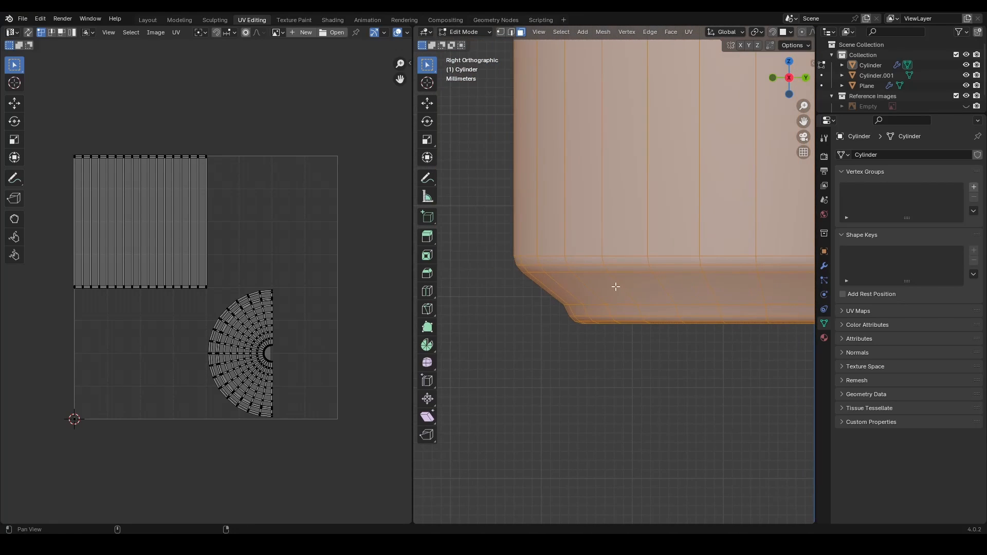
{"action": "left_click", "coordinate": [512, 32]}
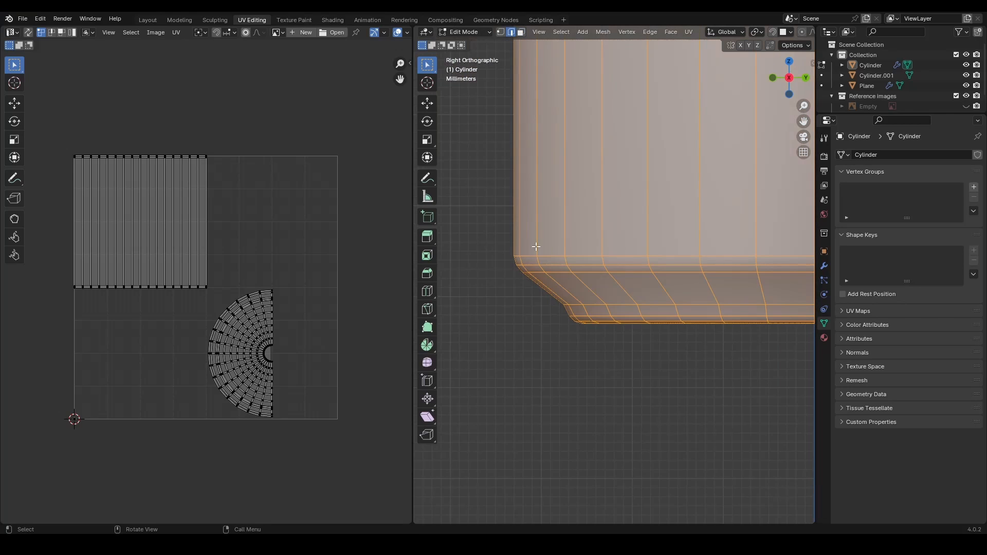
{"action": "left_click", "coordinate": [556, 272], "text": "alt"}
{"action": "scroll", "coordinate": [722, 273], "scroll_direction": "down", "scroll_amount": 5}
{"action": "middle_click_drag", "start_coordinate": [725, 273], "coordinate": [666, 304], "text": "shift"}
{"action": "scroll", "coordinate": [631, 285], "scroll_direction": "down", "scroll_amount": 1}
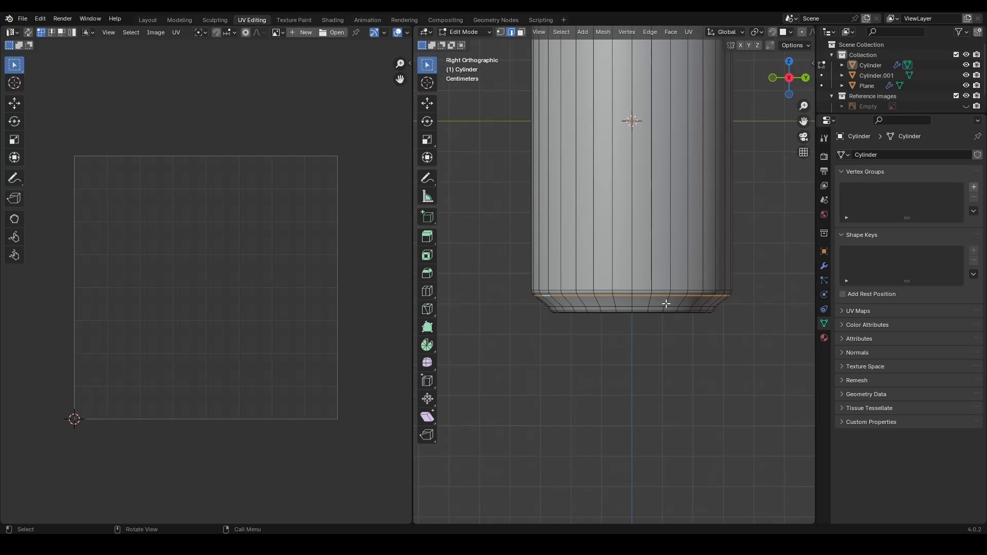
{"action": "left_click", "coordinate": [689, 32]}
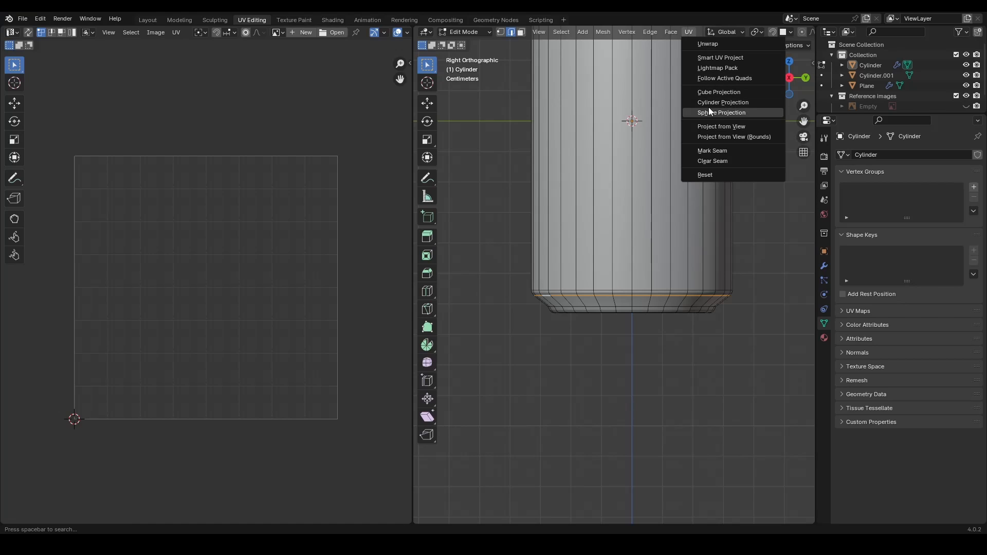
{"action": "left_click", "coordinate": [714, 150]}
{"action": "left_click", "coordinate": [769, 252]}
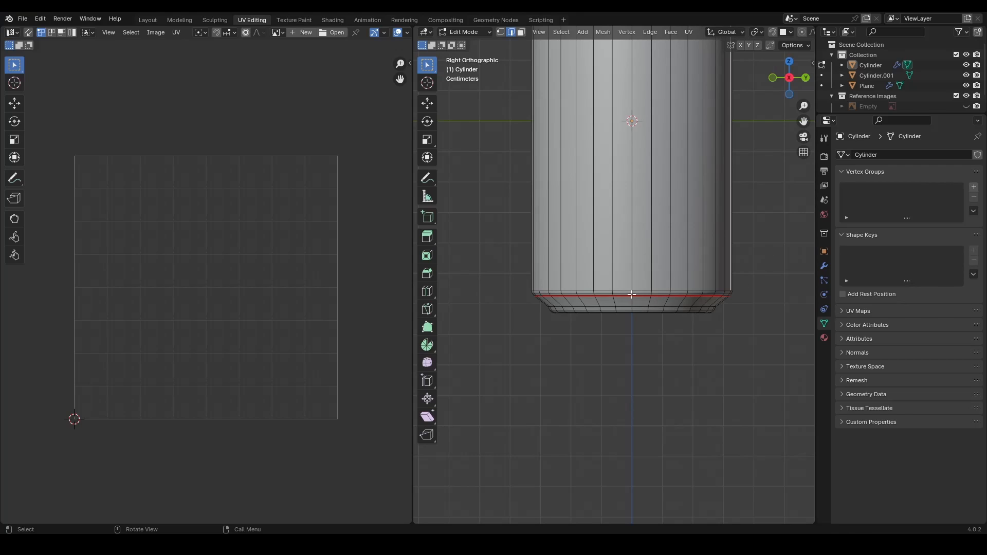
Set the 3D view's Clip Start to 0.1 cm so the geometry near the can's top rim displays without clipping
{"action": "middle_click_drag", "start_coordinate": [627, 296], "coordinate": [629, 320], "text": "ctrl"}
{"action": "scroll", "coordinate": [655, 251], "scroll_direction": "up", "scroll_amount": 4}
{"action": "middle_click_drag", "start_coordinate": [660, 211], "coordinate": [628, 294], "text": "shift"}
{"action": "scroll", "coordinate": [632, 307], "scroll_direction": "up", "scroll_amount": 8}
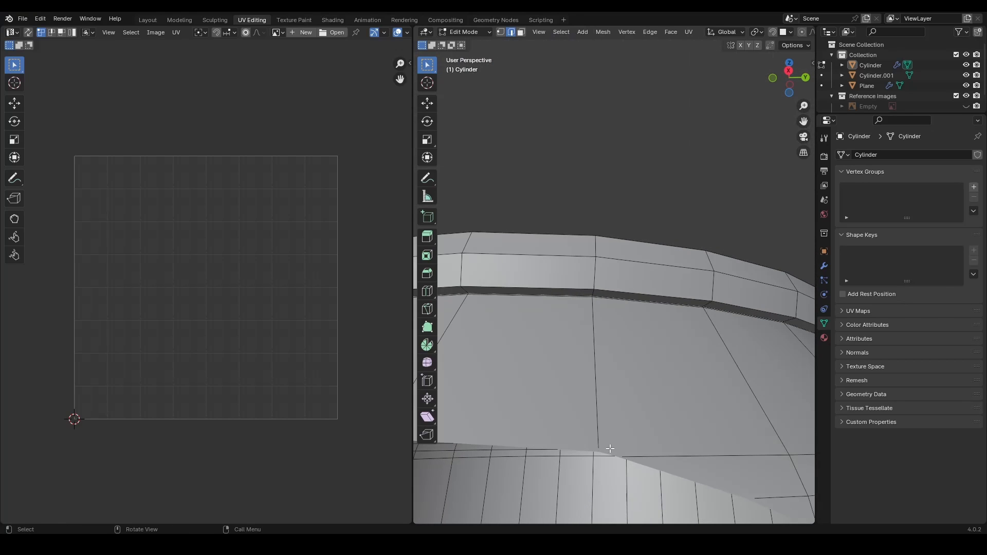
{"action": "key", "text": "n"}
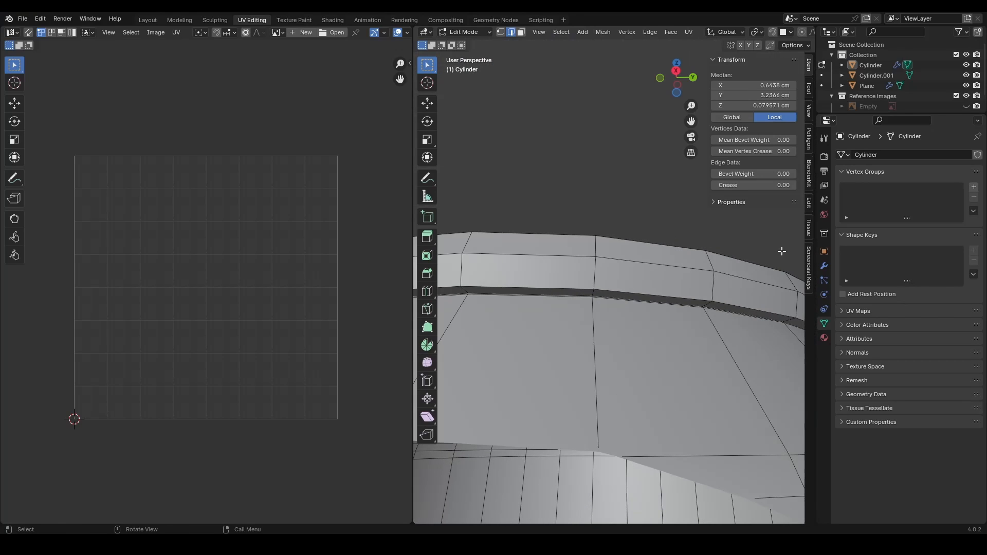
{"action": "left_click", "coordinate": [809, 112]}
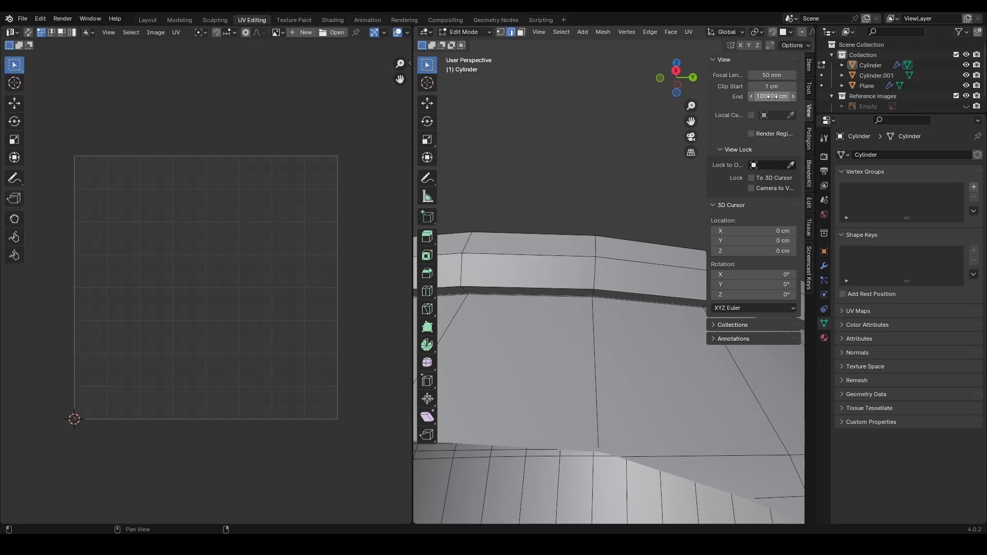
{"action": "left_click_drag", "start_coordinate": [772, 87], "coordinate": [740, 86]}
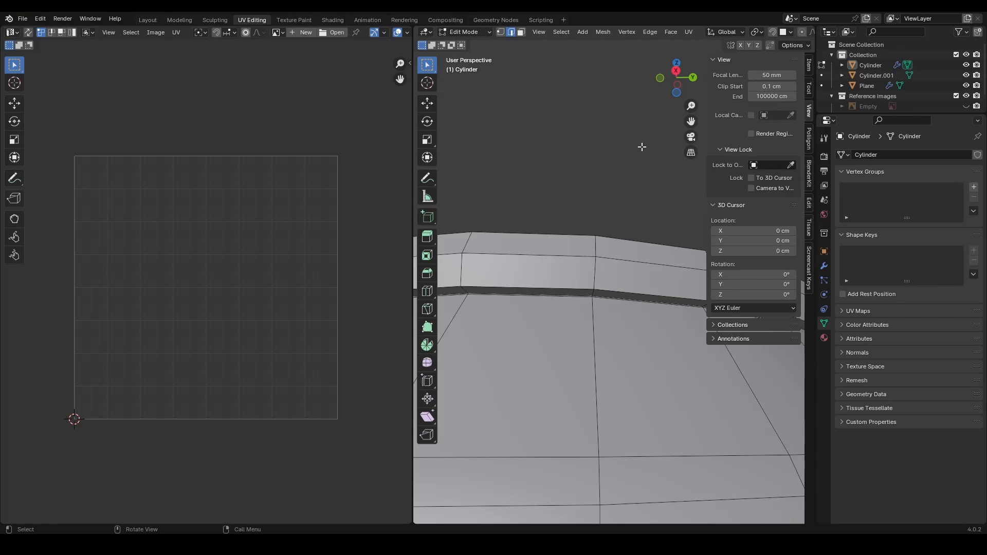
{"action": "key", "text": "n"}
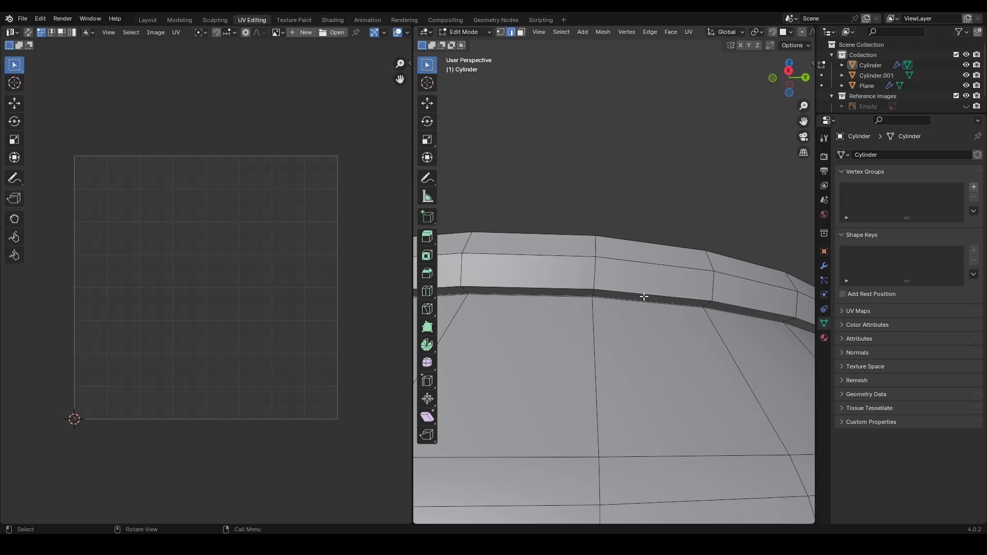
Mark the edge loop directly beneath the can's top rim as a seam and return to a straight side view
{"action": "scroll", "coordinate": [644, 296], "scroll_direction": "up", "scroll_amount": 5}
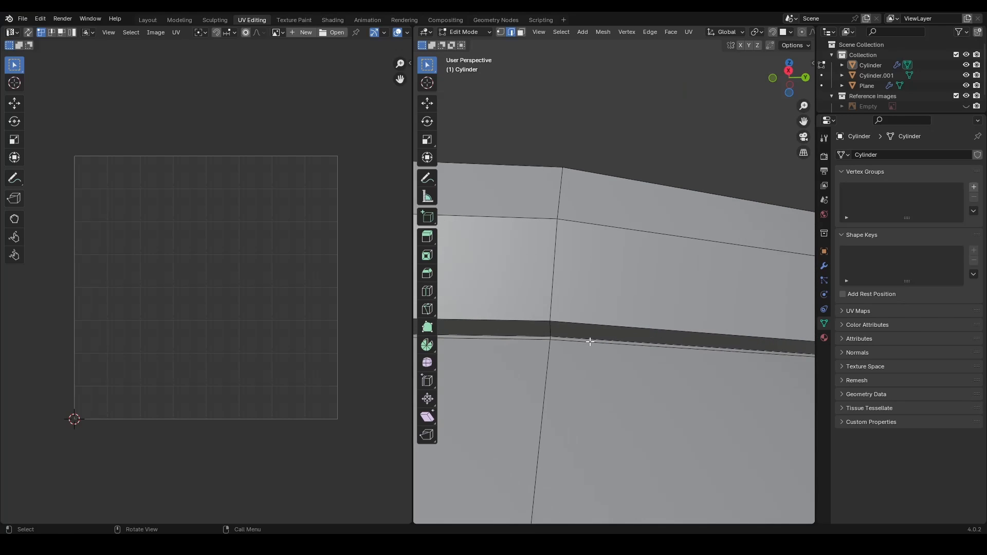
{"action": "left_click", "coordinate": [591, 341], "text": "alt"}
{"action": "scroll", "coordinate": [633, 318], "scroll_direction": "down", "scroll_amount": 4}
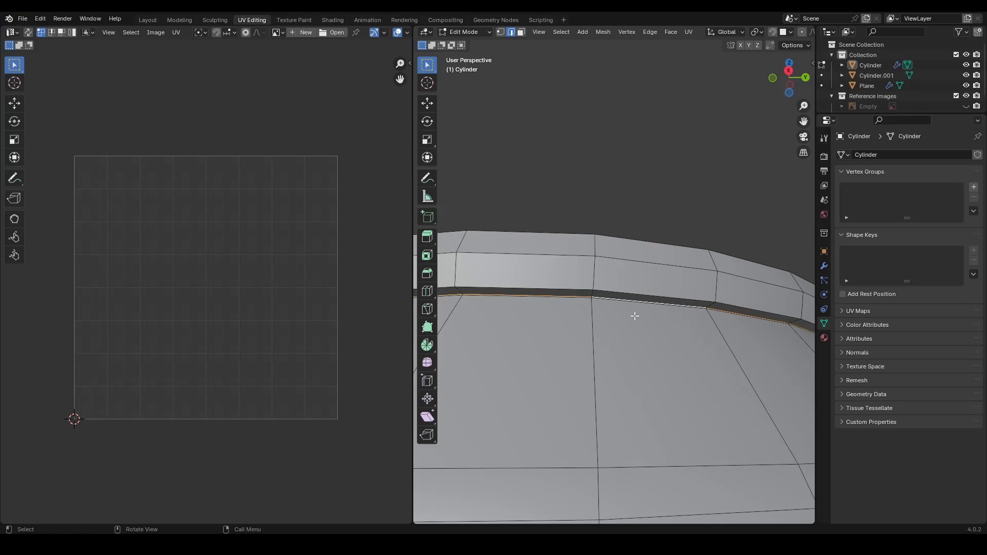
{"action": "key", "text": "u"}
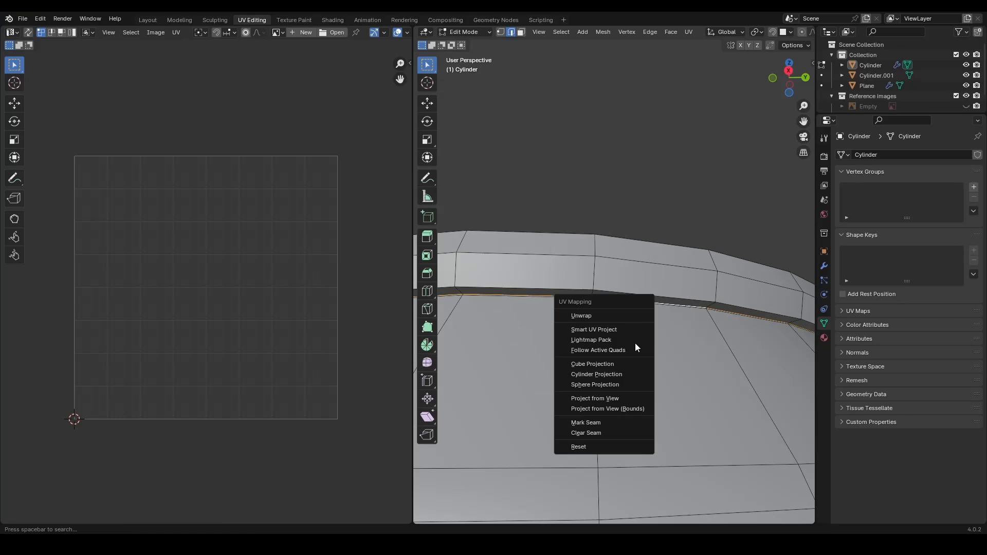
{"action": "left_click", "coordinate": [604, 421]}
{"action": "scroll", "coordinate": [781, 209], "scroll_direction": "down", "scroll_amount": 5}
{"action": "left_click", "coordinate": [788, 70]}
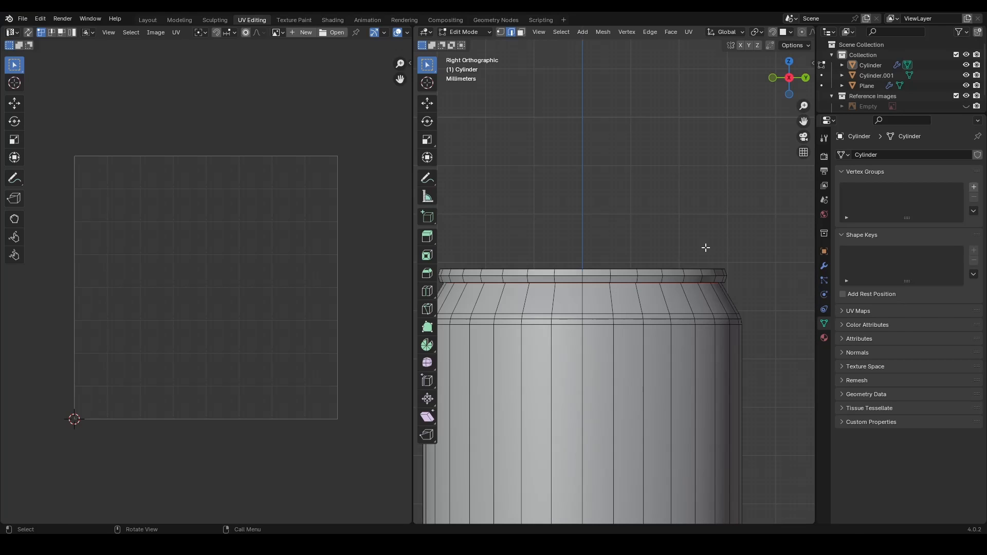
{"action": "scroll", "coordinate": [607, 411], "scroll_direction": "down", "scroll_amount": 6}
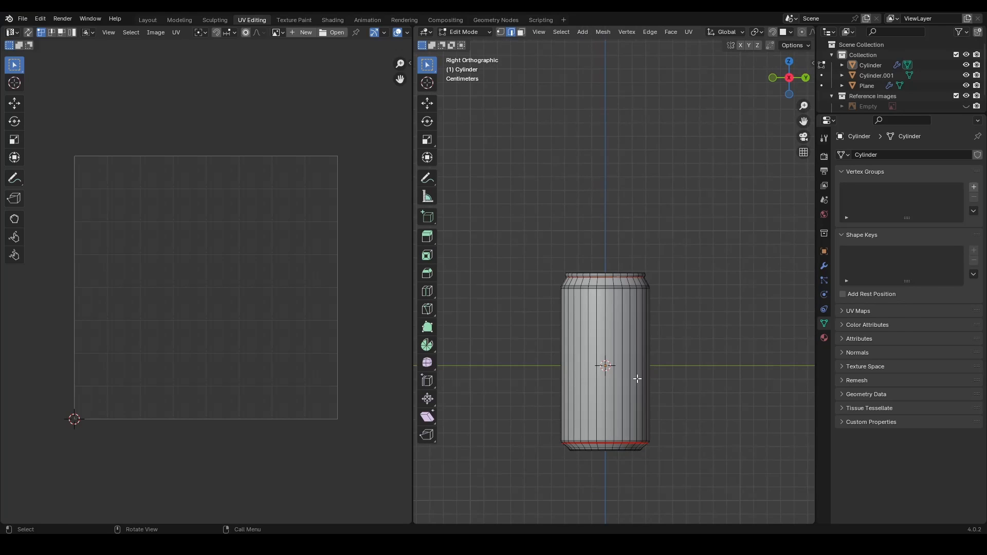
{"action": "left_click", "coordinate": [789, 78]}
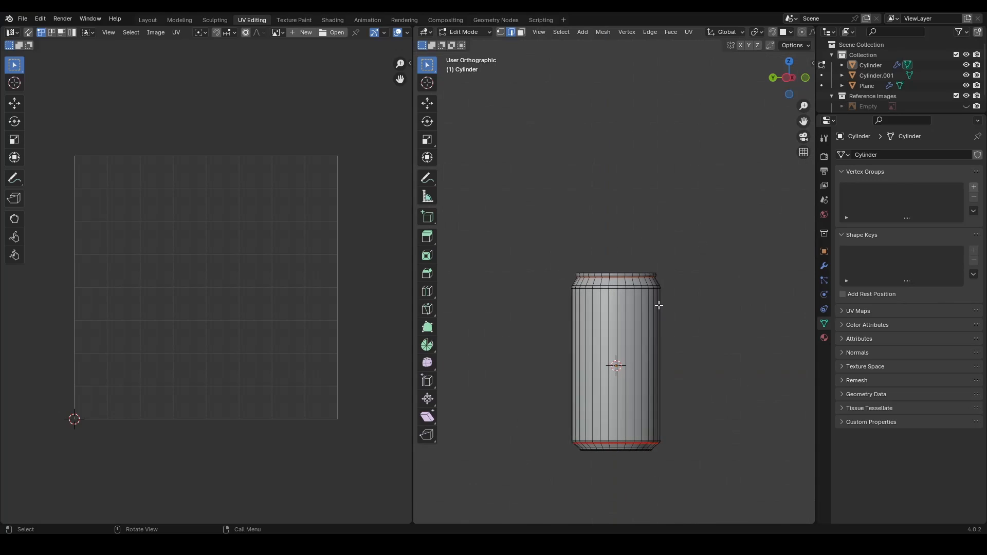
Examine the marked seam beneath the can's top rim up close against the neighbouring edge loops
{"action": "scroll", "coordinate": [643, 290], "scroll_direction": "up", "scroll_amount": 15}
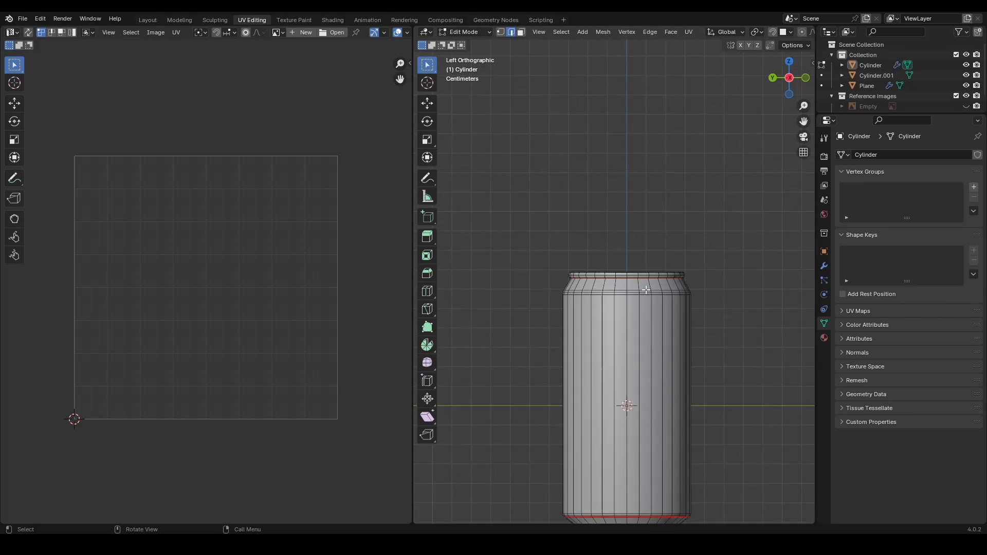
{"action": "scroll", "coordinate": [584, 265], "scroll_direction": "up", "scroll_amount": 8}
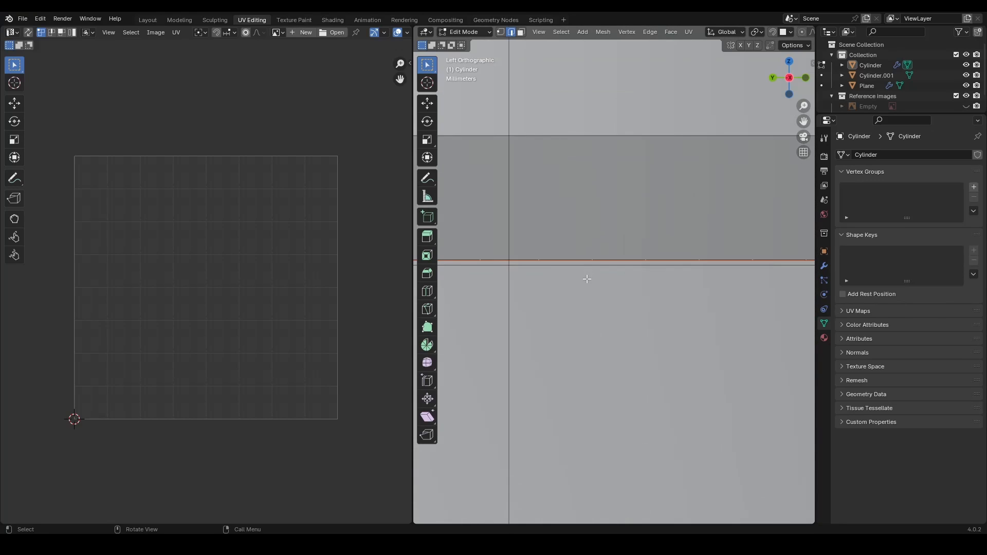
{"action": "middle_click_drag", "start_coordinate": [585, 266], "coordinate": [570, 226]}
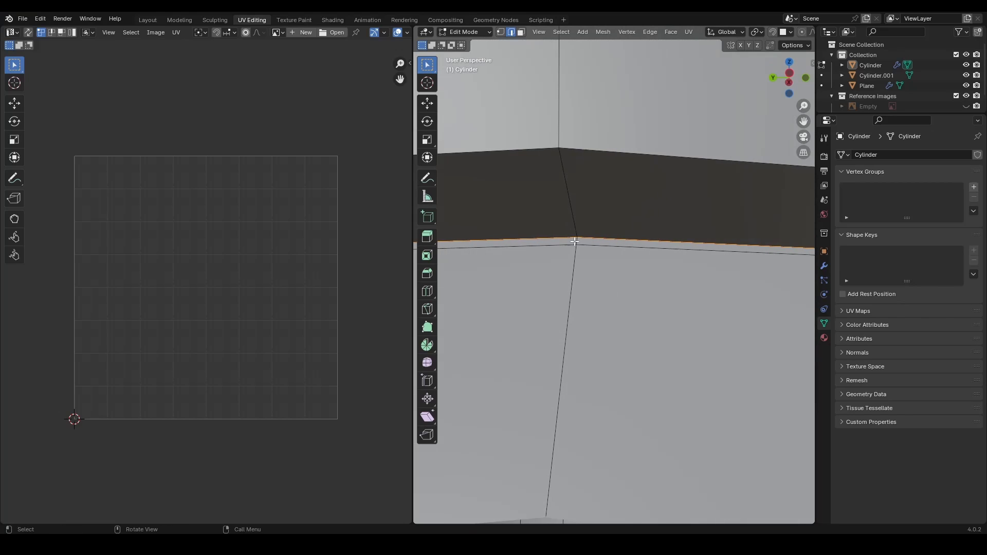
{"action": "scroll", "coordinate": [605, 319], "scroll_direction": "down", "scroll_amount": 5}
{"action": "scroll", "coordinate": [606, 319], "scroll_direction": "down", "scroll_amount": 4}
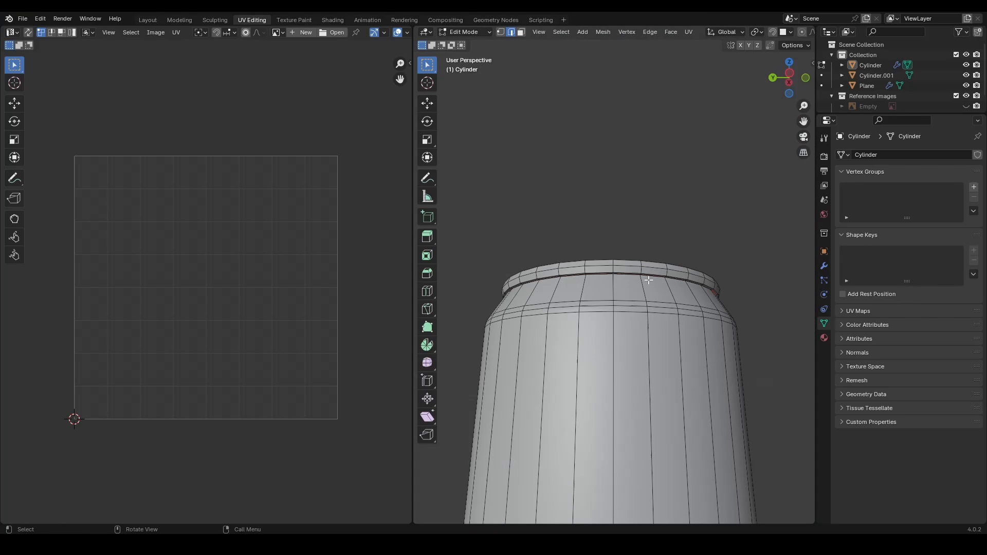
Mark one vertical line of edges as a seam, running from the seam beneath the top rim to the bottom taper seam
{"action": "left_click", "coordinate": [793, 71]}
{"action": "middle_click_drag", "start_coordinate": [622, 410], "coordinate": [625, 264], "text": "shift"}
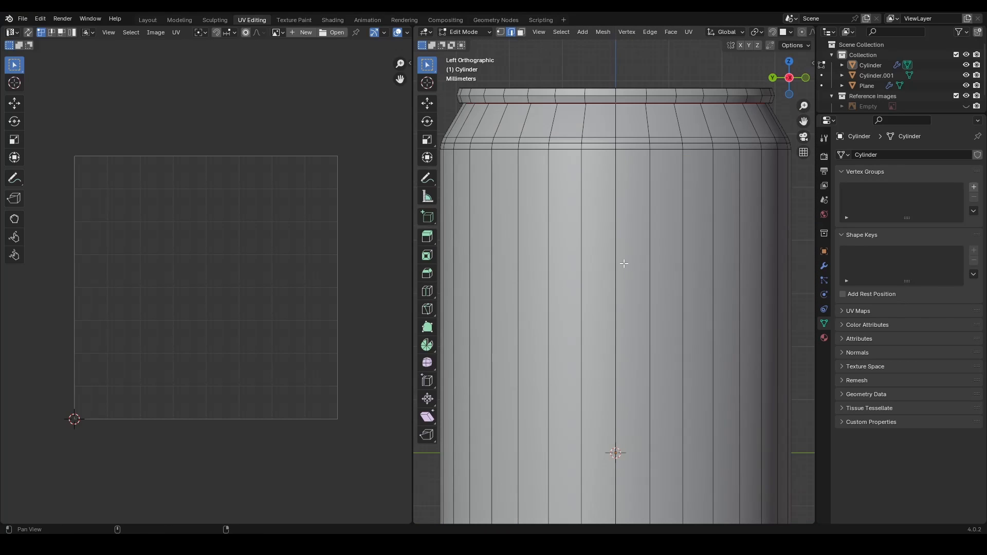
{"action": "left_click", "coordinate": [617, 291], "text": "ctrl"}
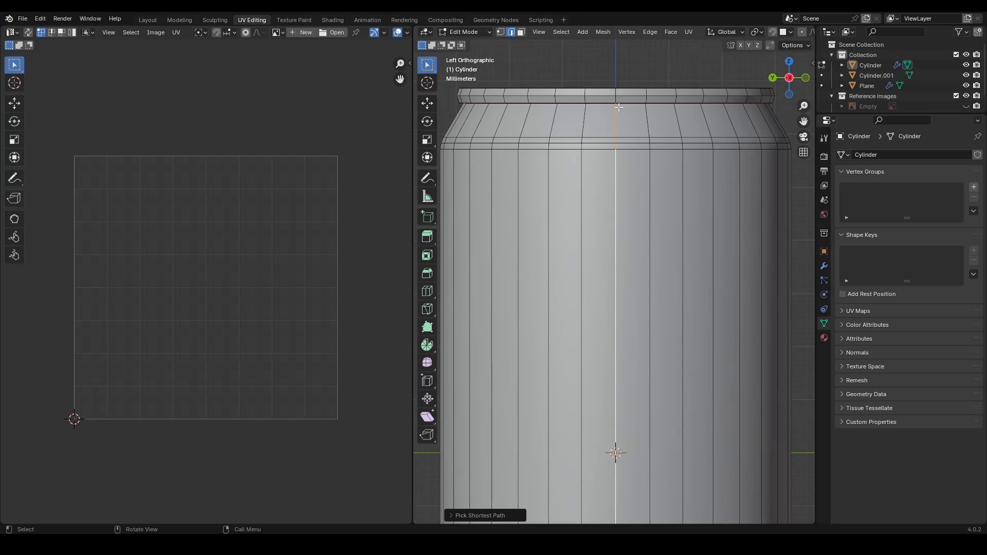
{"action": "scroll", "coordinate": [625, 259], "scroll_direction": "down", "scroll_amount": 6}
{"action": "middle_click_drag", "start_coordinate": [620, 318], "coordinate": [612, 128], "text": "shift"}
{"action": "scroll", "coordinate": [608, 247], "scroll_direction": "up", "scroll_amount": 2}
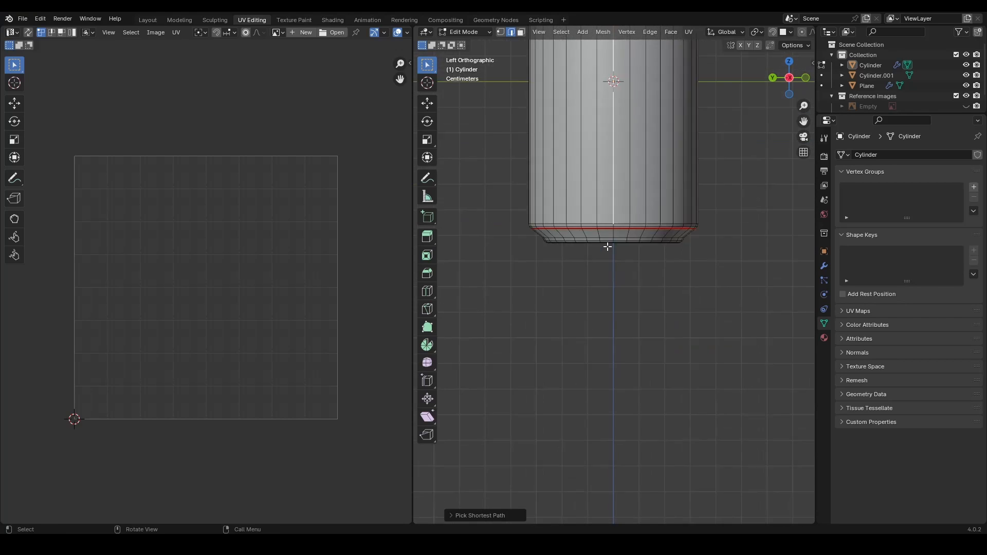
{"action": "scroll", "coordinate": [617, 177], "scroll_direction": "up", "scroll_amount": 5}
{"action": "middle_click_drag", "start_coordinate": [619, 172], "coordinate": [618, 249], "text": "shift"}
{"action": "scroll", "coordinate": [618, 249], "scroll_direction": "up", "scroll_amount": 6}
{"action": "scroll", "coordinate": [619, 250], "scroll_direction": "up", "scroll_amount": 1}
{"action": "middle_click_drag", "start_coordinate": [582, 199], "coordinate": [577, 284], "text": "shift"}
{"action": "scroll", "coordinate": [599, 247], "scroll_direction": "up", "scroll_amount": 3}
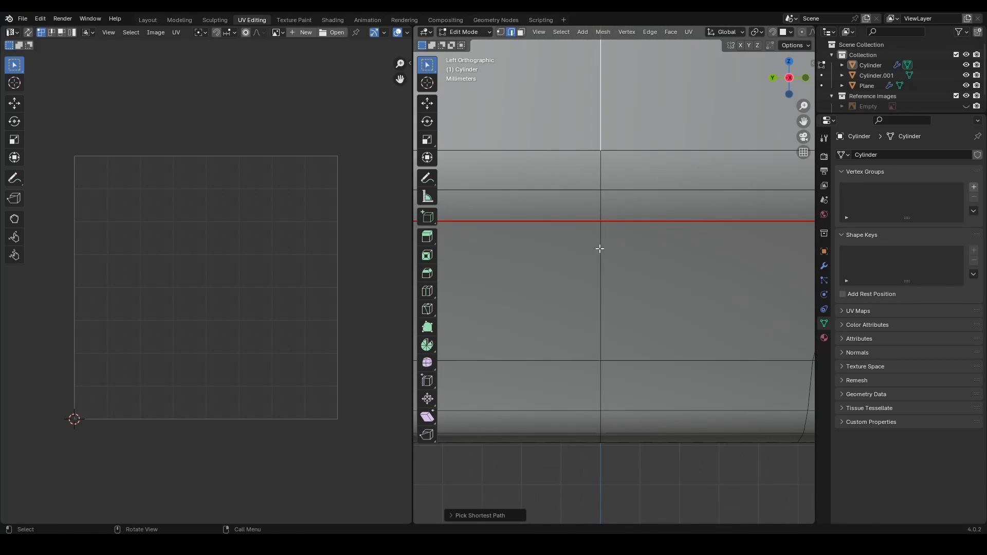
{"action": "left_click", "coordinate": [600, 209], "text": "ctrl"}
{"action": "key", "text": "u"}
{"action": "left_click", "coordinate": [569, 242]}
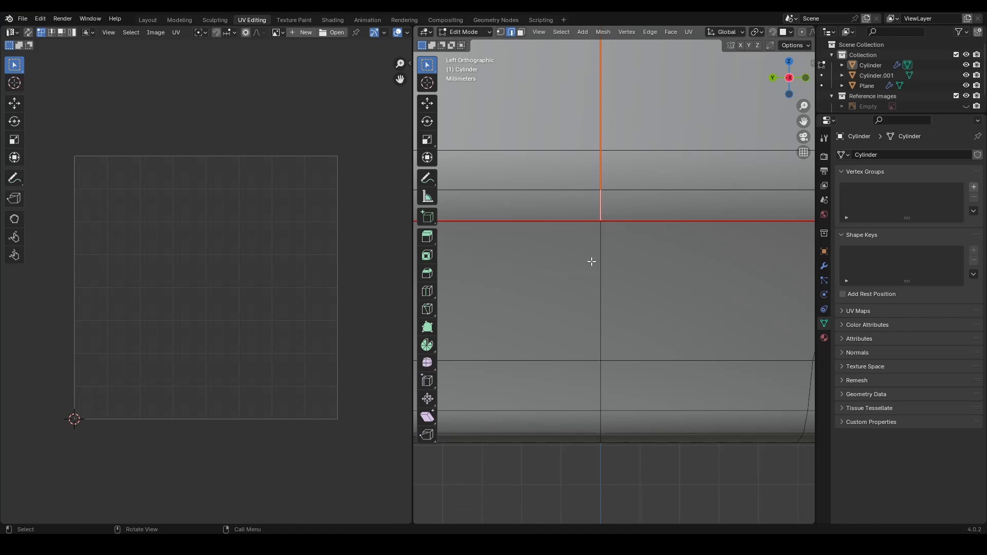
Switch to face selection, select all of the can's faces and unwrap them along the marked seams
{"action": "scroll", "coordinate": [591, 262], "scroll_direction": "down", "scroll_amount": 6}
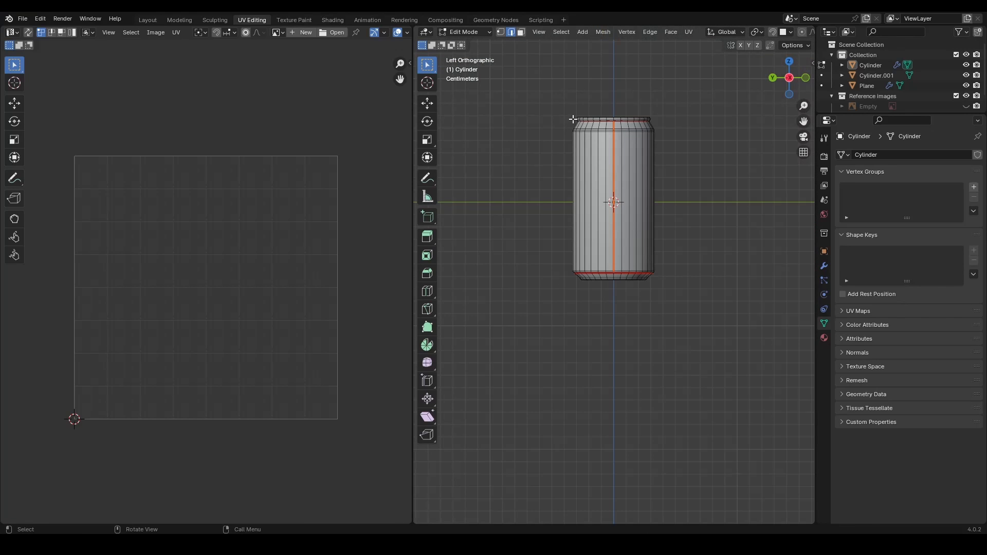
{"action": "left_click", "coordinate": [786, 80]}
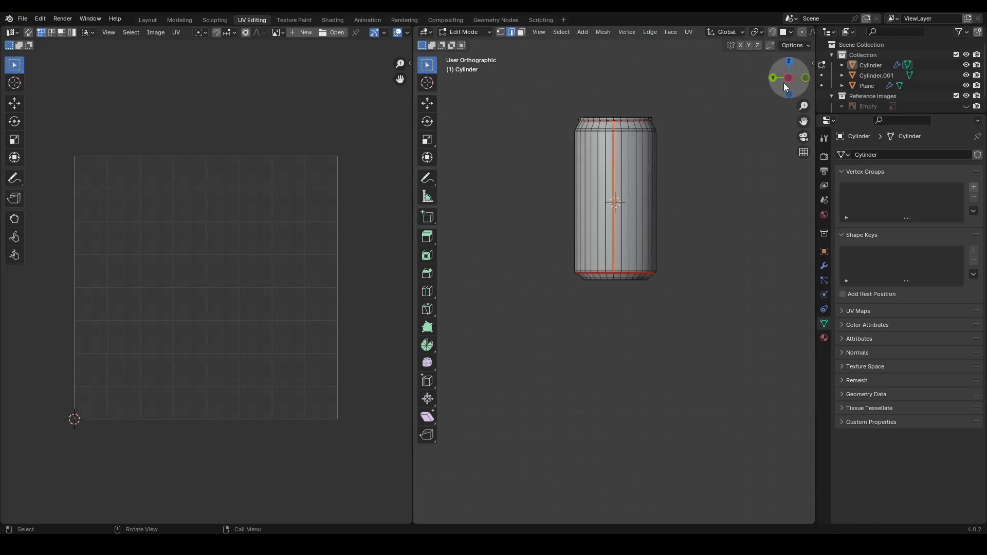
{"action": "left_click", "coordinate": [789, 78]}
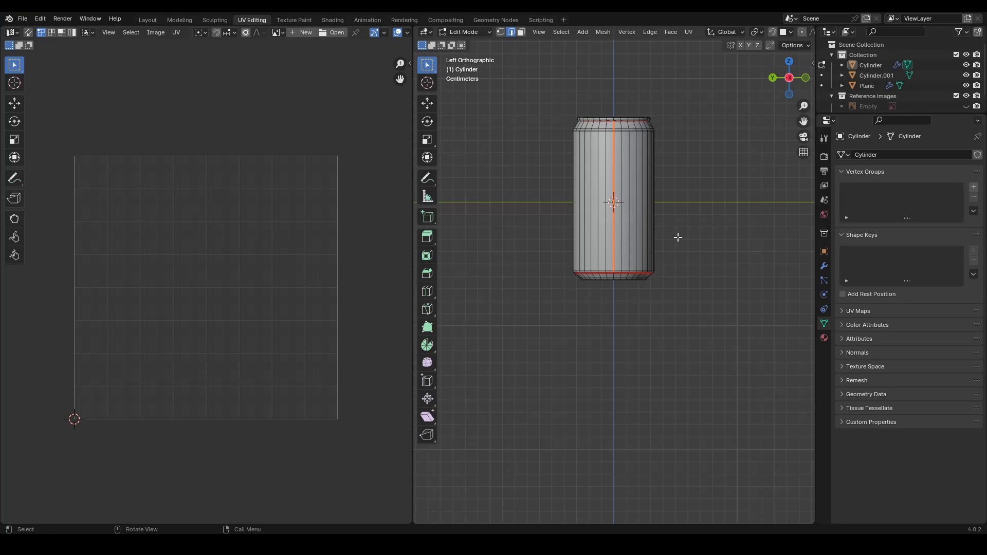
{"action": "middle_click_drag", "start_coordinate": [622, 206], "coordinate": [616, 238], "text": "shift"}
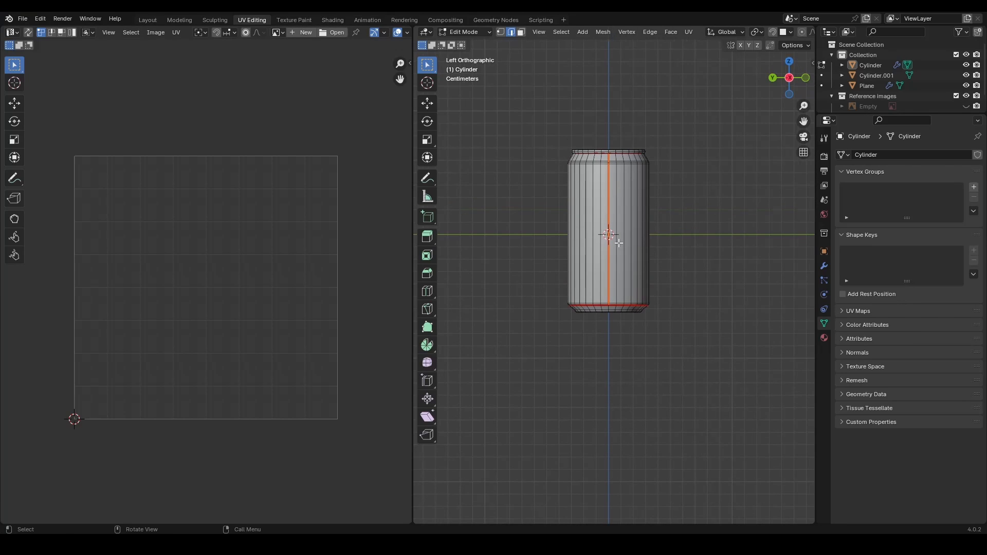
{"action": "left_click", "coordinate": [521, 33]}
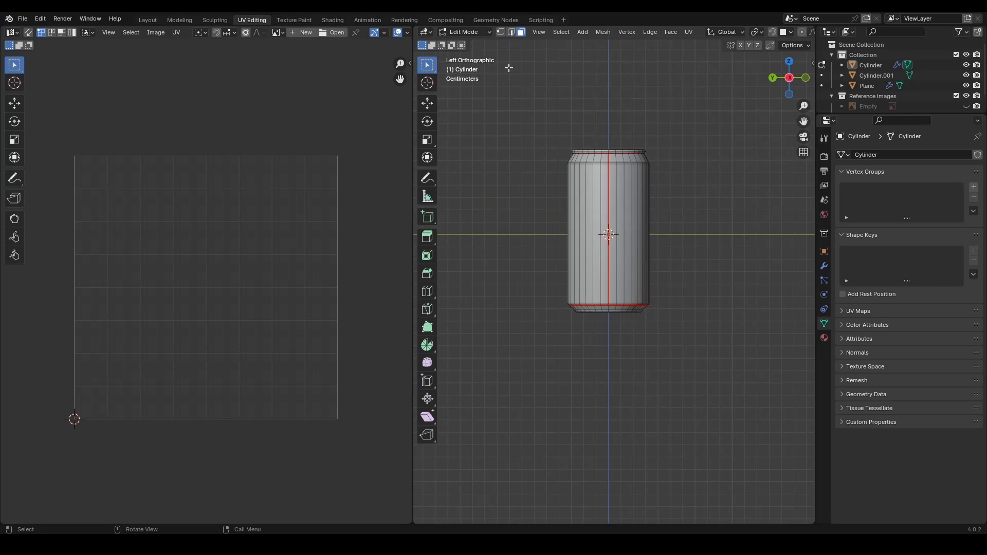
{"action": "key", "text": "a"}
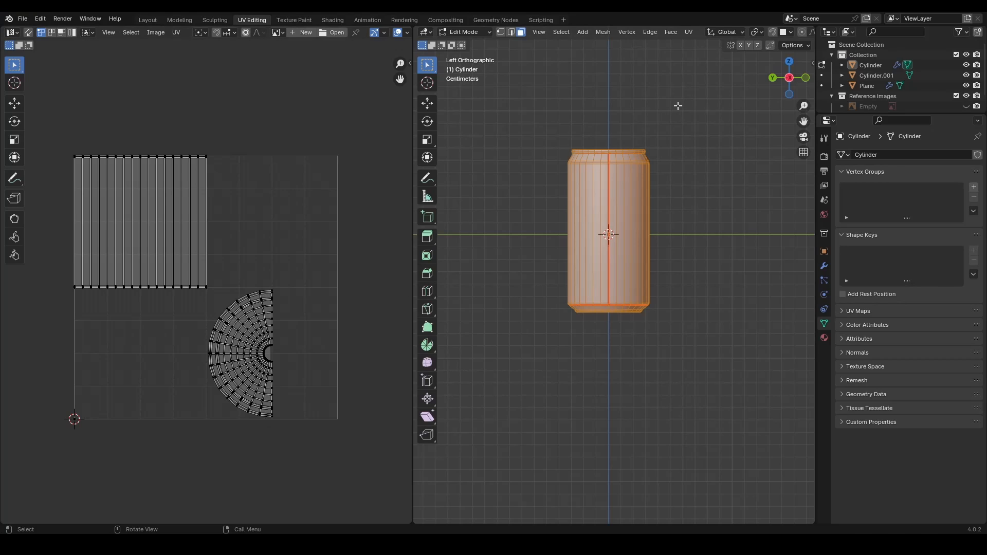
{"action": "left_click", "coordinate": [689, 32]}
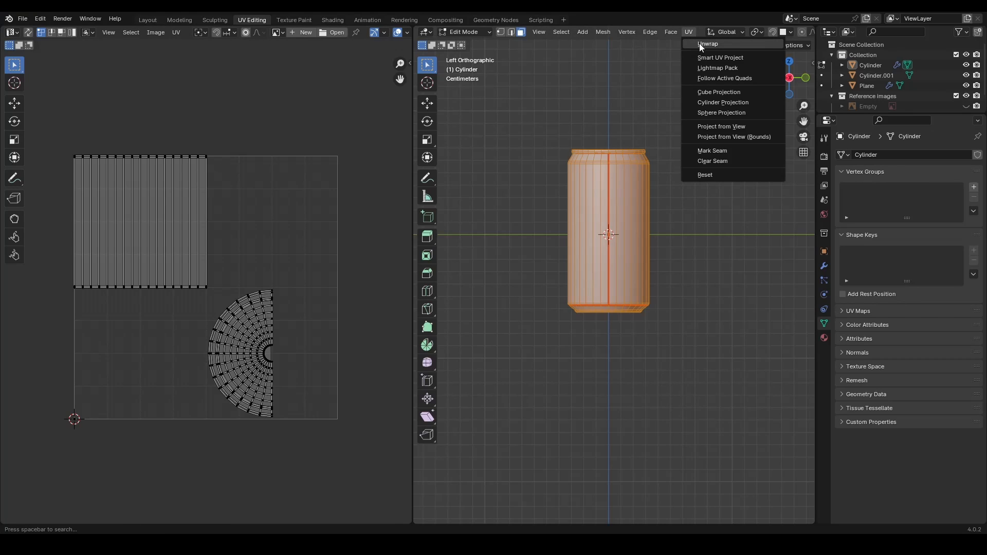
{"action": "left_click", "coordinate": [699, 44]}
{"action": "scroll", "coordinate": [648, 250], "scroll_direction": "up", "scroll_amount": 4}
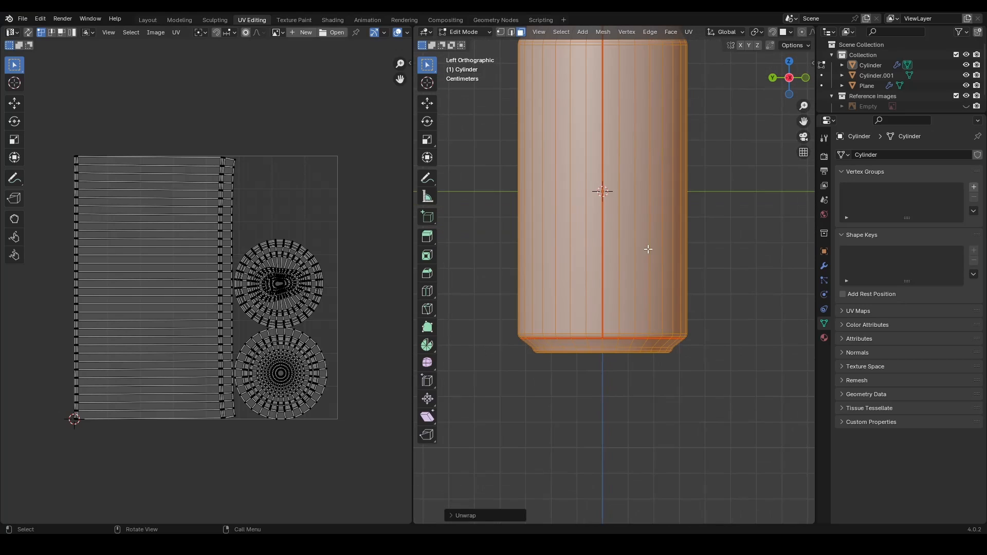
Select the linked faces of the can's base below the bottom seam to identify their UV island
{"action": "key", "text": "alt+a"}
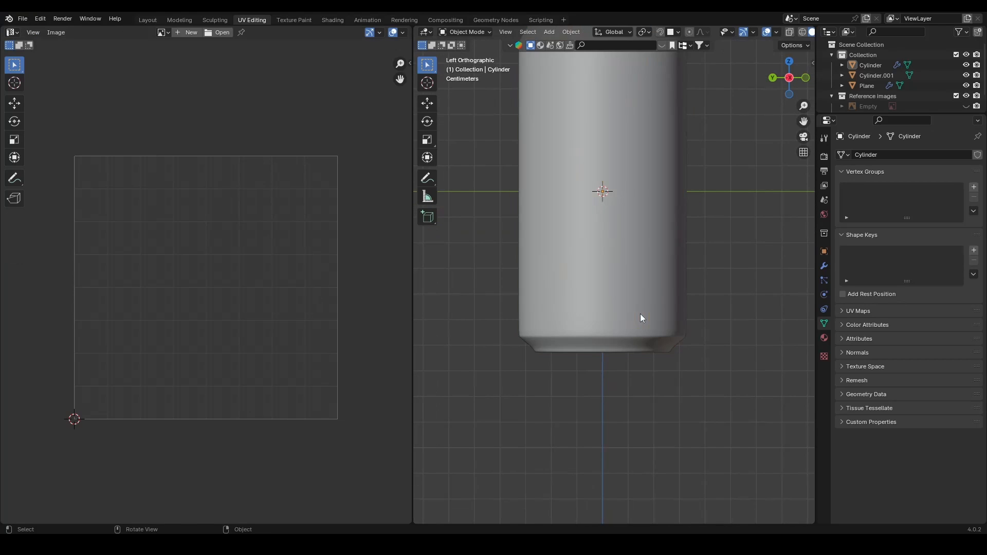
{"action": "key", "text": "a"}
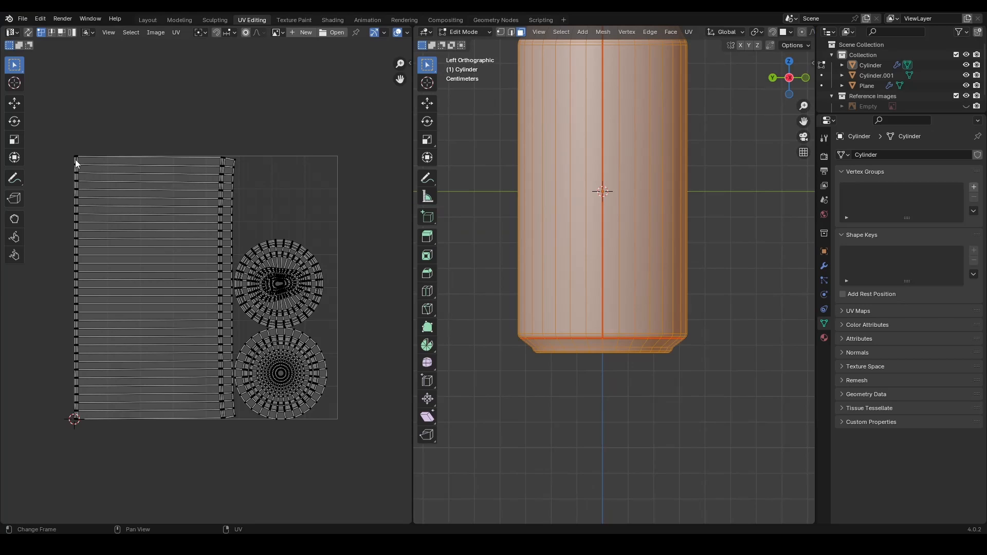
{"action": "scroll", "coordinate": [579, 449], "scroll_direction": "down", "scroll_amount": 3}
{"action": "mouse_move", "coordinate": [536, 362]}
{"action": "middle_mouse_down", "text": "shift"}
{"action": "mouse_move", "coordinate": [539, 419]}
{"action": "mouse_move", "coordinate": [539, 344]}
{"action": "middle_mouse_up", "text": "shift"}
{"action": "scroll", "coordinate": [603, 296], "scroll_direction": "up", "scroll_amount": 6}
{"action": "mouse_move", "coordinate": [603, 296]}
{"action": "middle_mouse_down", "text": "shift"}
{"action": "mouse_move", "coordinate": [587, 339]}
{"action": "mouse_move", "coordinate": [619, 300]}
{"action": "middle_mouse_up", "text": "shift"}
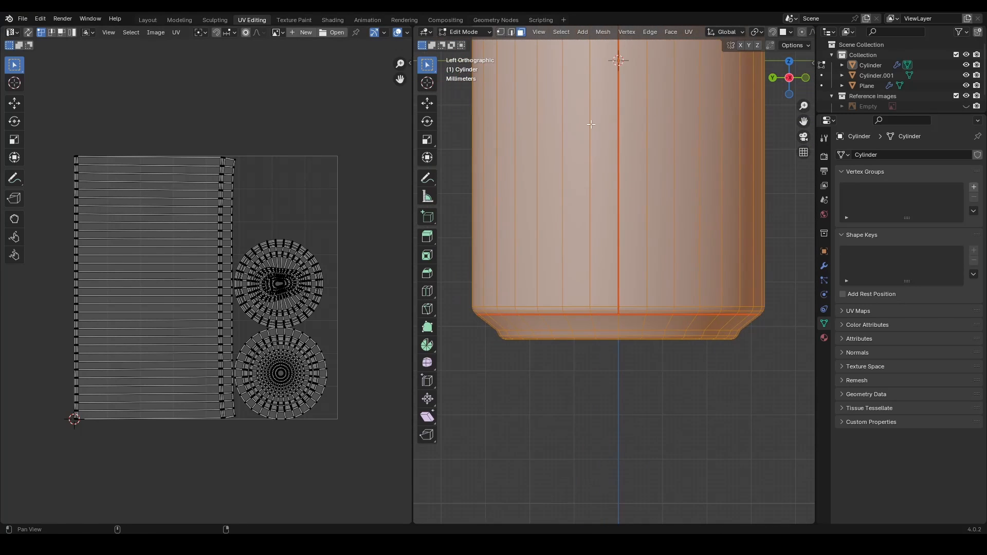
{"action": "left_click_drag", "start_coordinate": [618, 300], "coordinate": [622, 329], "text": "alt"}
{"action": "scroll", "coordinate": [622, 329], "scroll_direction": "down", "scroll_amount": 4}
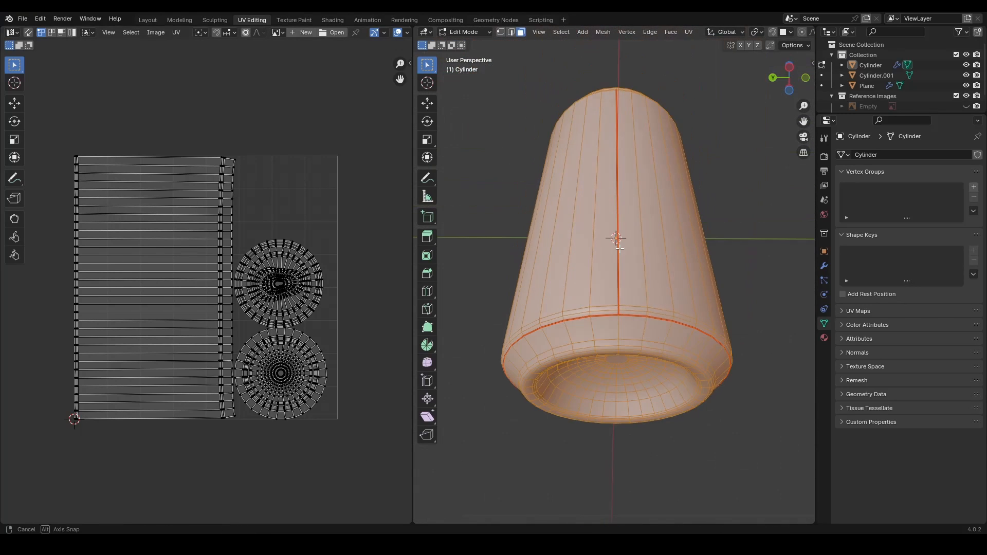
{"action": "left_click", "coordinate": [625, 333]}
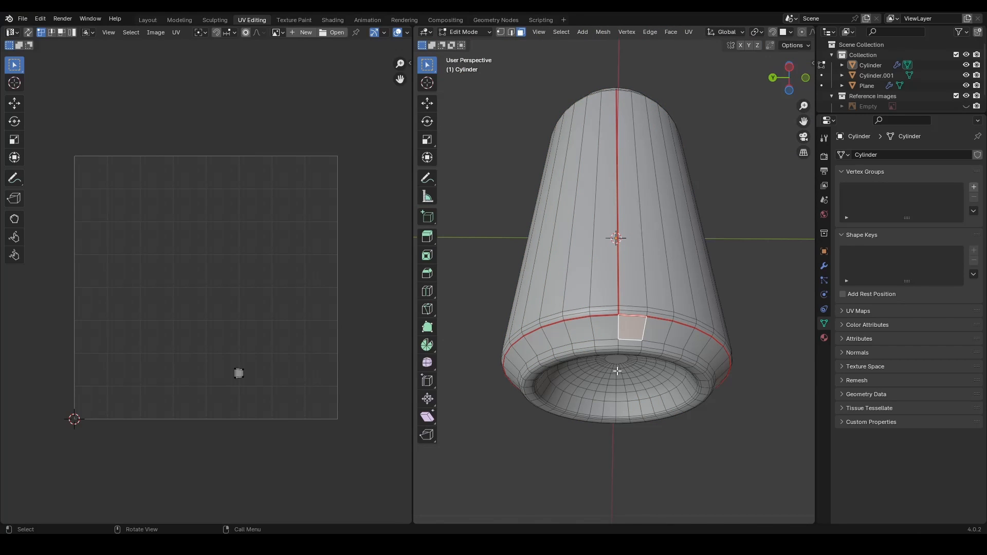
{"action": "key", "text": "ctrl+l"}
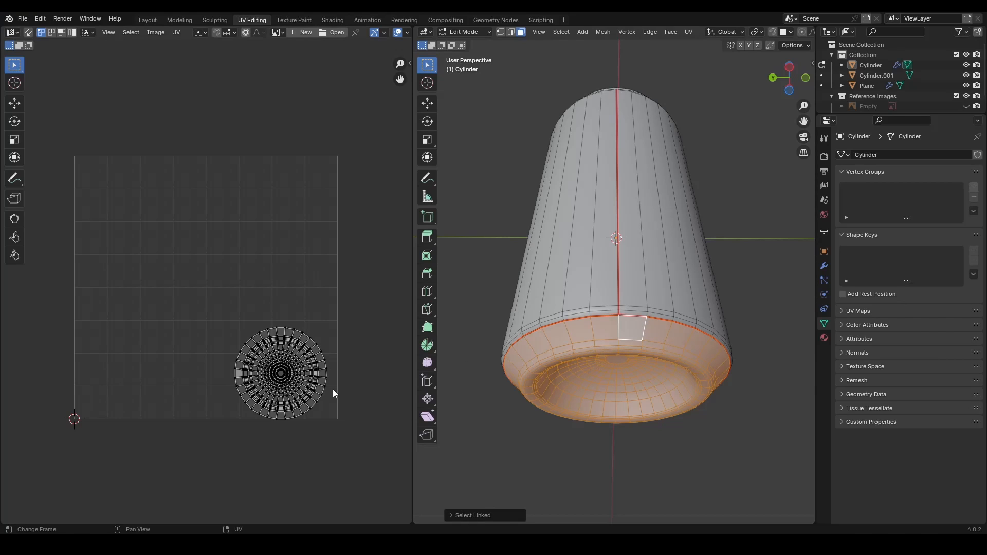
Select the linked faces of the can's body between the two ring seams to identify their UV island
{"action": "left_click_drag", "start_coordinate": [794, 71], "coordinate": [792, 83]}
{"action": "left_click", "coordinate": [631, 164]}
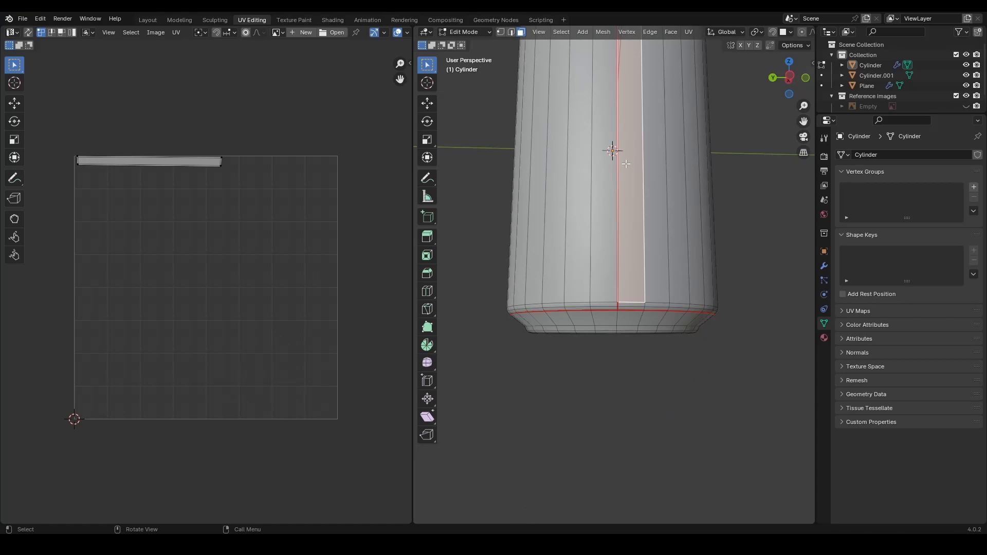
{"action": "key", "text": "ctrl+l"}
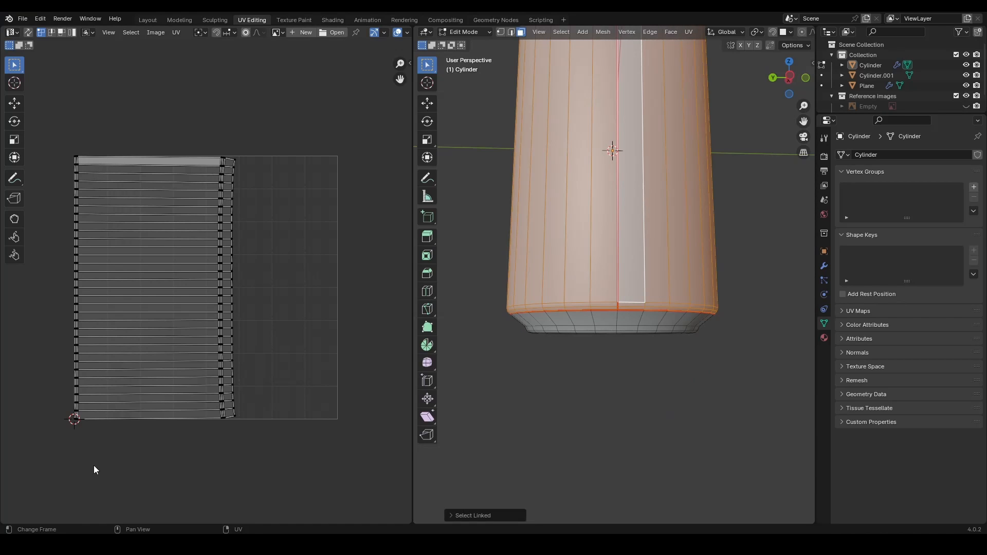
Select the linked faces of the can's lid above the top seam to identify their UV island
{"action": "scroll", "coordinate": [640, 310], "scroll_direction": "down", "scroll_amount": 2}
{"action": "left_click_drag", "start_coordinate": [798, 67], "coordinate": [800, 185]}
{"action": "scroll", "coordinate": [803, 118], "scroll_direction": "down", "scroll_amount": 3}
{"action": "scroll", "coordinate": [642, 200], "scroll_direction": "up", "scroll_amount": 3}
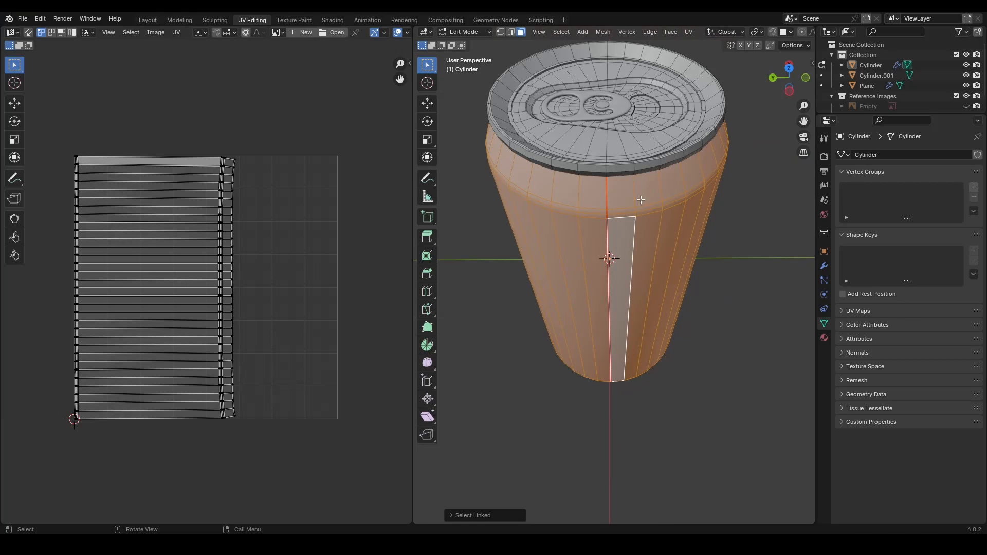
{"action": "left_click", "coordinate": [641, 159]}
{"action": "key", "text": "ctrl+l"}
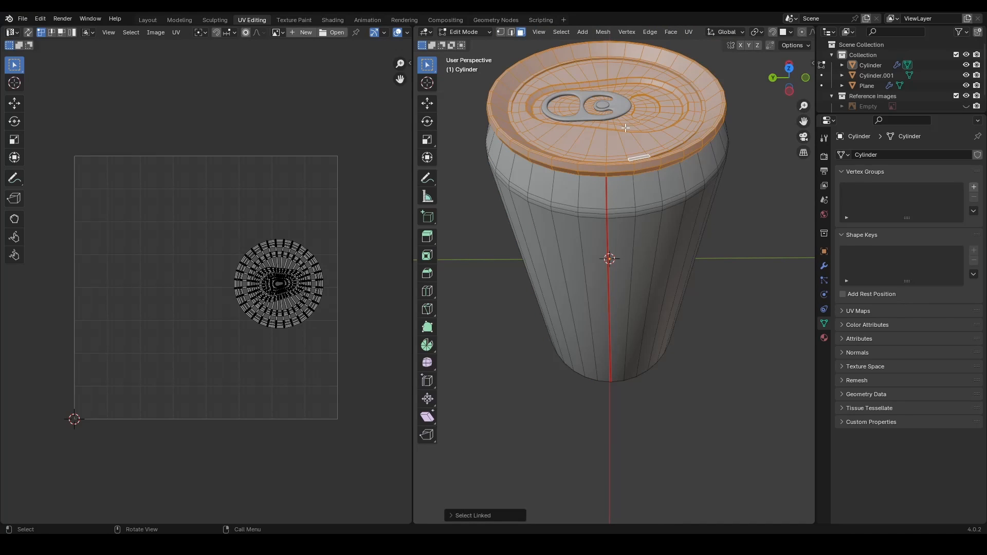
Reselect all faces, return to a straight side view and examine the body island's edges in the full UV layout
{"action": "key", "text": "a"}
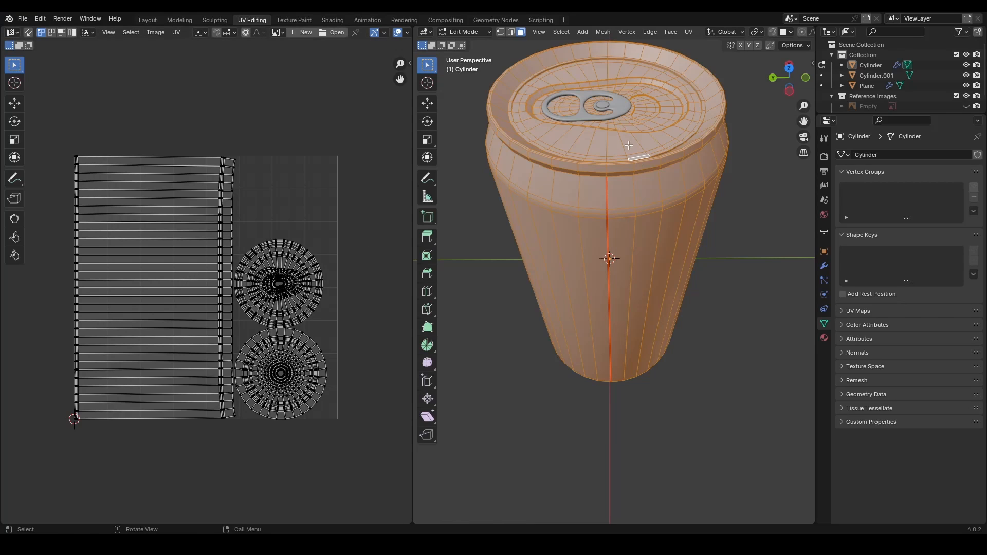
{"action": "left_click", "coordinate": [789, 92]}
{"action": "middle_click_drag", "start_coordinate": [611, 207], "coordinate": [622, 114], "text": "shift"}
{"action": "scroll", "coordinate": [613, 273], "scroll_direction": "down", "scroll_amount": 4}
{"action": "middle_click_drag", "start_coordinate": [610, 366], "coordinate": [613, 299], "text": "shift"}
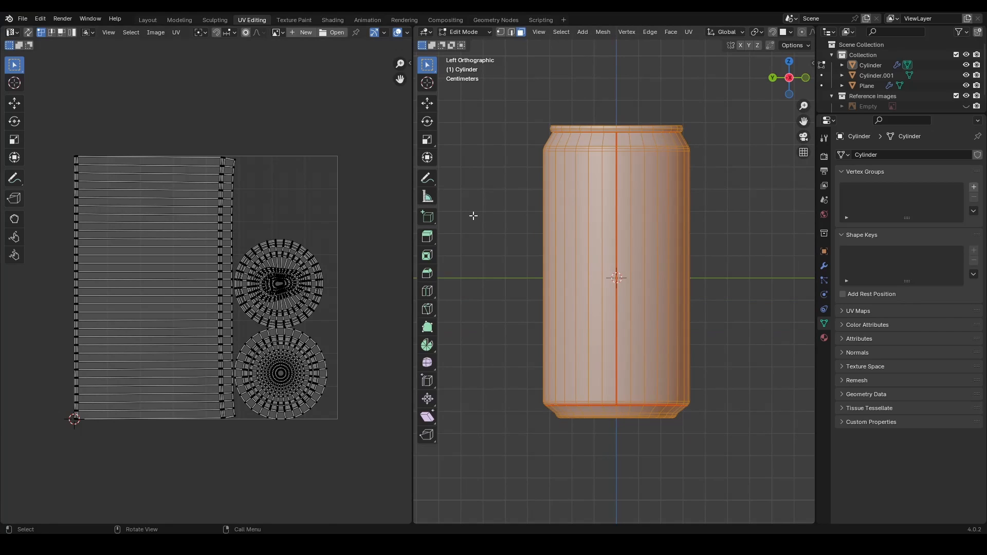
{"action": "scroll", "coordinate": [269, 192], "scroll_direction": "up", "scroll_amount": 2}
{"action": "middle_click_drag", "start_coordinate": [256, 118], "coordinate": [301, 176]}
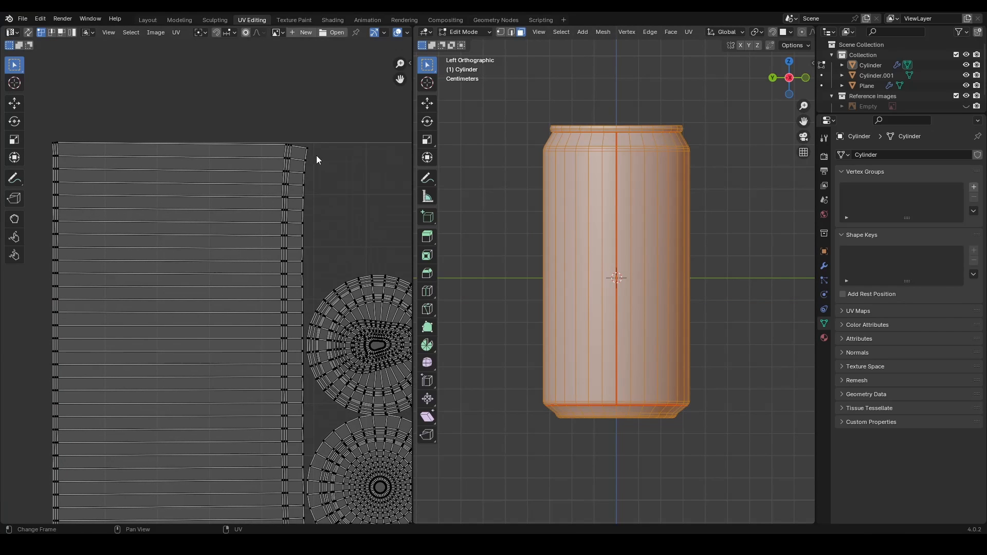
{"action": "scroll", "coordinate": [300, 174], "scroll_direction": "down", "scroll_amount": 2}
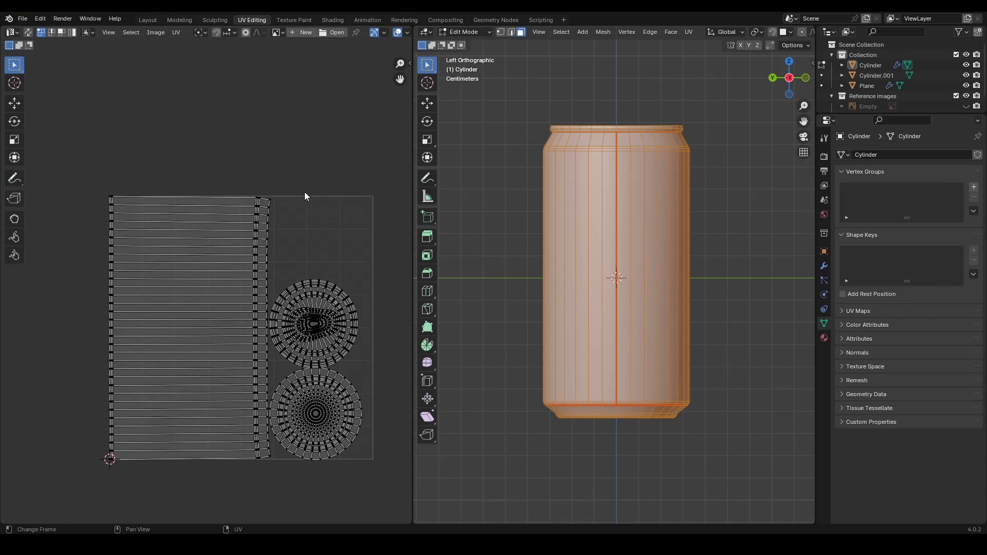
{"action": "middle_click_drag", "start_coordinate": [288, 274], "coordinate": [268, 249]}
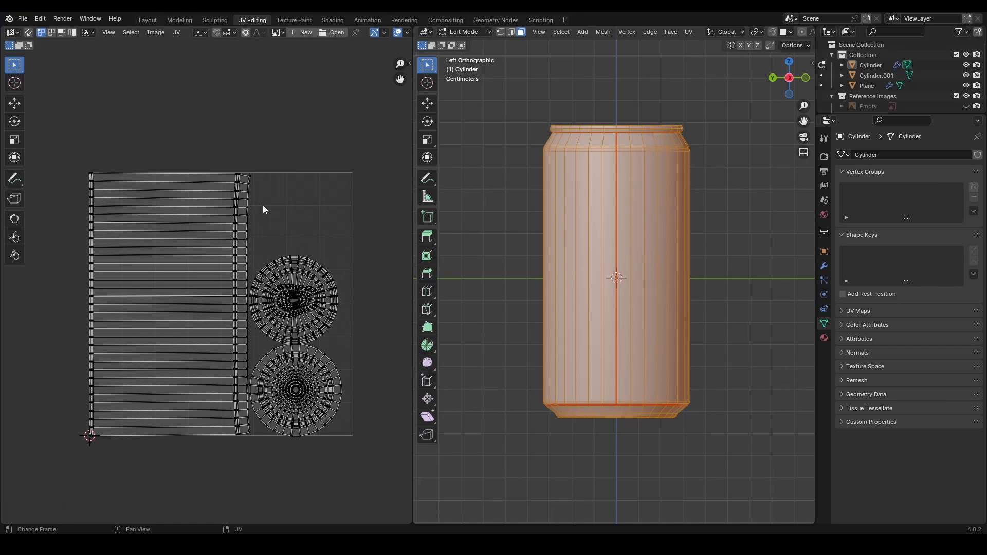
Return to Object Mode, switch to the Shading workspace and set its 3D view to right orthographic
{"action": "key", "text": "Tab"}
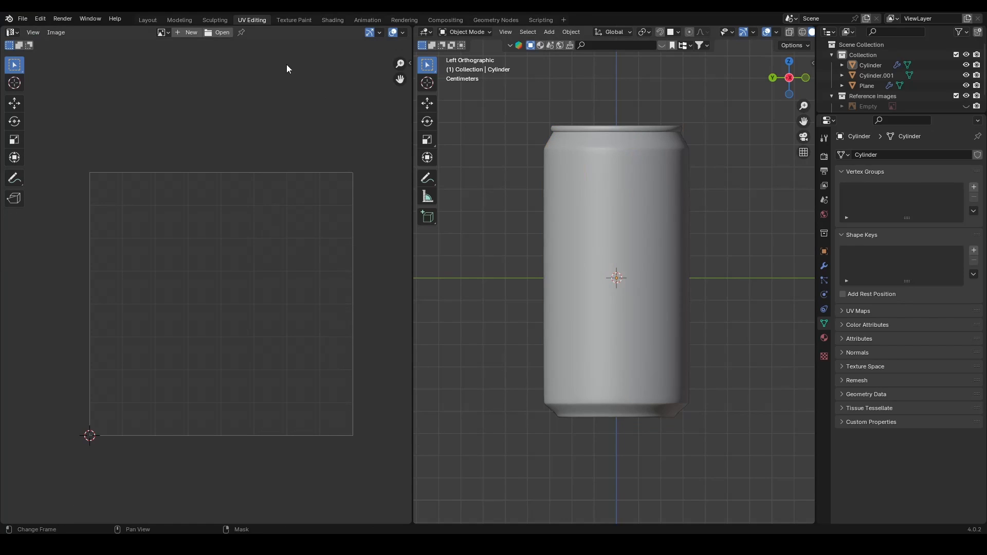
{"action": "left_click", "coordinate": [332, 21]}
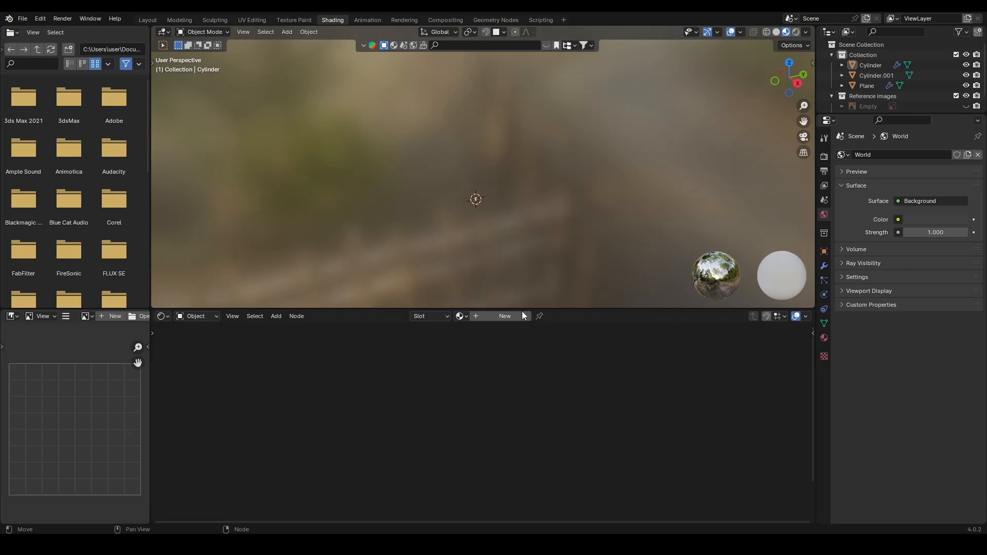
{"action": "key", "text": "KP_3"}
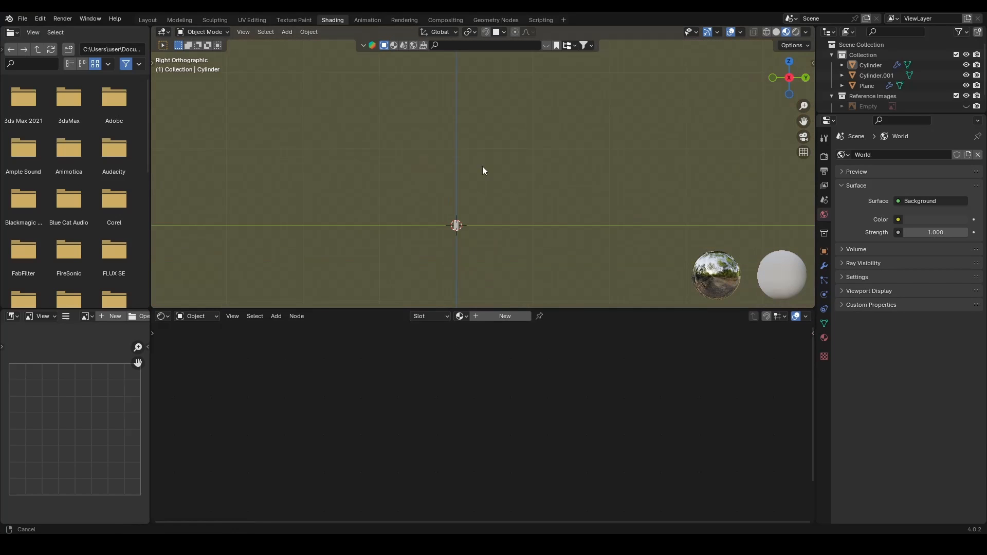
Create a new material for the can body with a Principled BSDF node setup
{"action": "scroll", "coordinate": [486, 161], "scroll_direction": "up", "scroll_amount": 10}
{"action": "middle_click_drag", "start_coordinate": [464, 208], "coordinate": [579, 139], "text": "shift"}
{"action": "scroll", "coordinate": [495, 226], "scroll_direction": "up", "scroll_amount": 1}
{"action": "middle_click_drag", "start_coordinate": [495, 226], "coordinate": [551, 170], "text": "shift"}
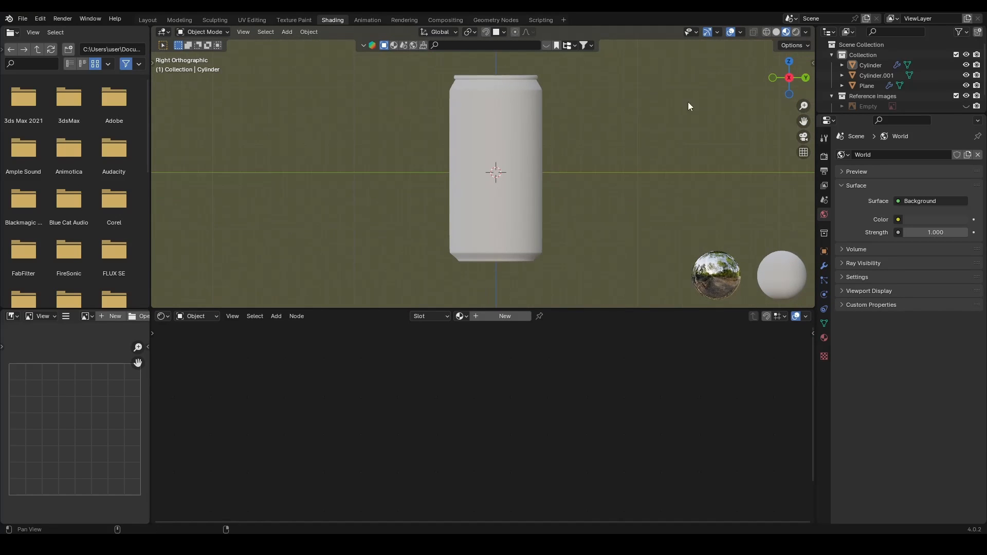
{"action": "left_click", "coordinate": [488, 316]}
{"action": "middle_click_drag", "start_coordinate": [495, 362], "coordinate": [560, 438]}
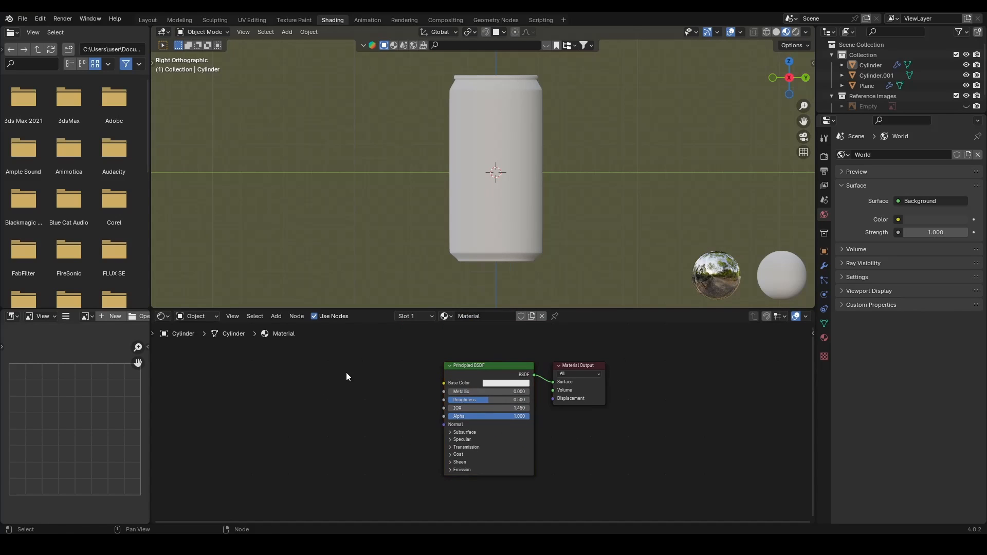
Add an Image Texture node beside the Principled BSDF and connect its Color output to Base Color
{"action": "key", "text": "shift+a"}
{"action": "type", "text": "image"}
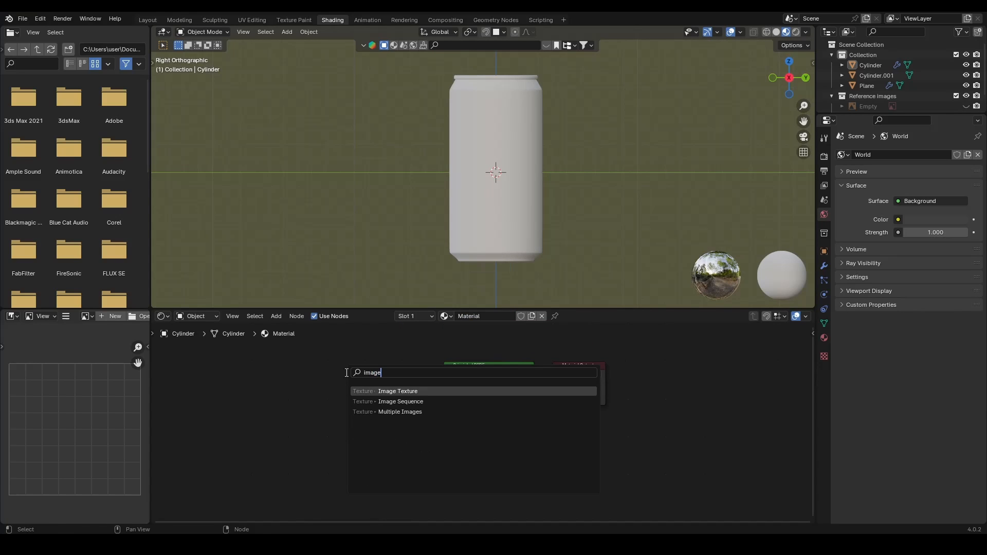
{"action": "key", "text": "Return"}
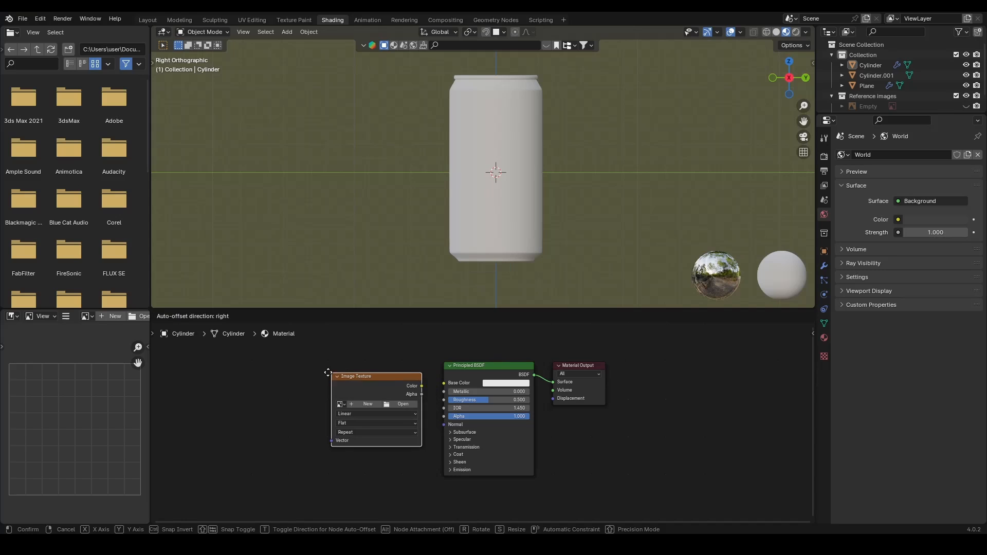
{"action": "left_click", "coordinate": [319, 369]}
{"action": "left_click_drag", "start_coordinate": [411, 383], "coordinate": [444, 383]}
{"action": "scroll", "coordinate": [480, 394], "scroll_direction": "up", "scroll_amount": 3}
{"action": "middle_click_drag", "start_coordinate": [482, 394], "coordinate": [510, 417]}
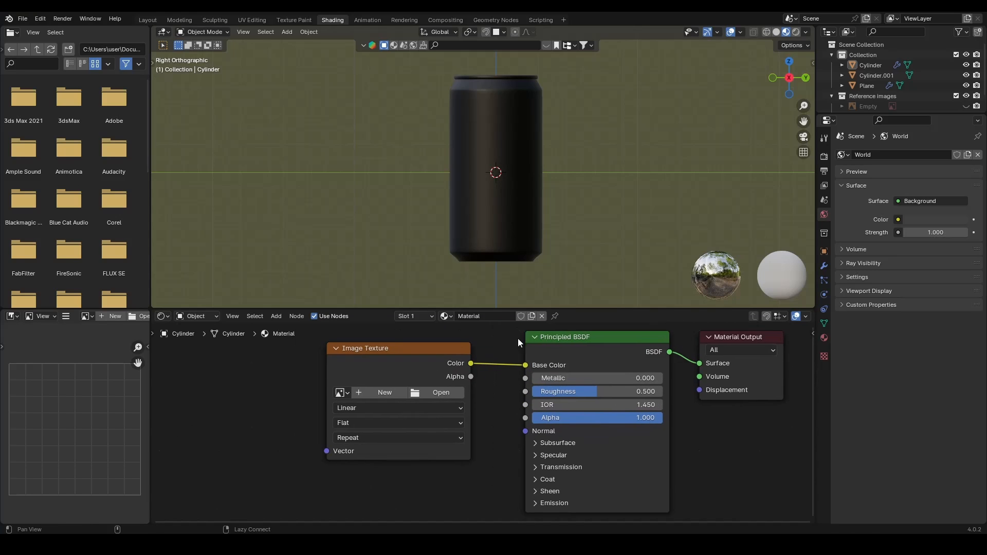
Start a new image in the texture node, named Grid, with a width and height of 2048 px
{"action": "left_click", "coordinate": [378, 388]}
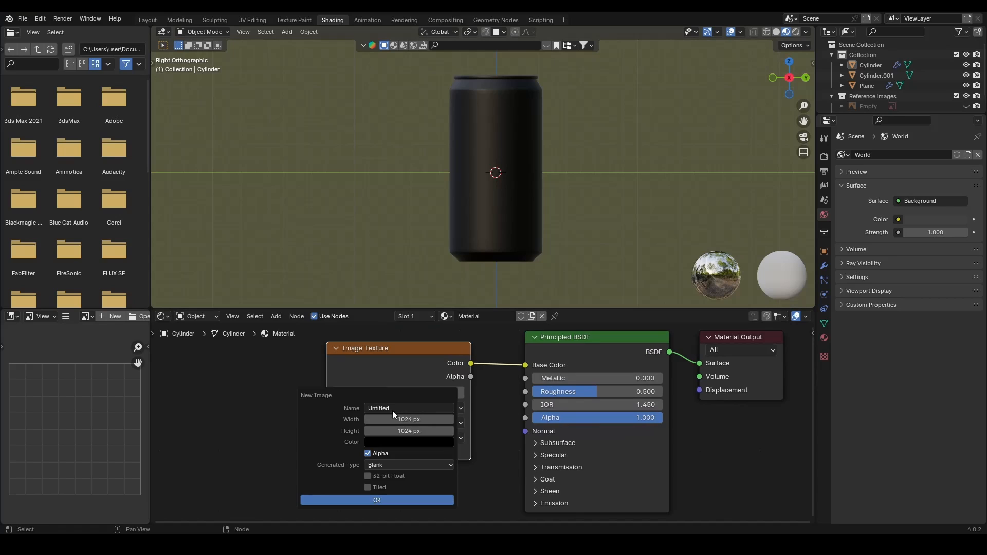
{"action": "left_click", "coordinate": [395, 409]}
{"action": "type", "text": "Grid"}
{"action": "left_click", "coordinate": [421, 421]}
{"action": "left_click", "coordinate": [424, 422]}
{"action": "left_click", "coordinate": [424, 422]}
{"action": "type", "text": "*2"}
{"action": "key", "text": "Tab"}
{"action": "key", "text": "End"}
{"action": "type", "text": "*2"}
{"action": "key", "text": "Return"}
Set the new image's generated type to UV Grid and create it for the can's base color
{"action": "left_click", "coordinate": [400, 466]}
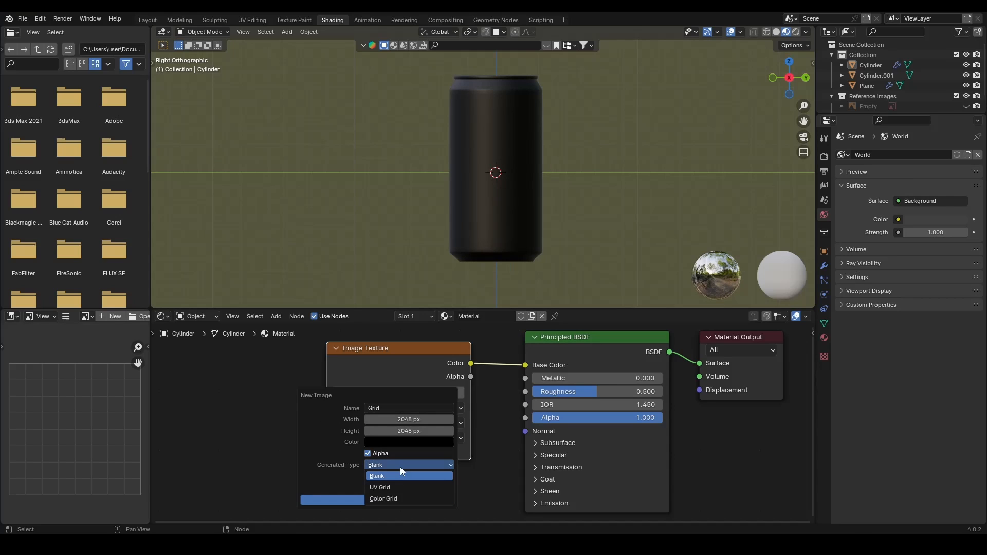
{"action": "left_click", "coordinate": [384, 489]}
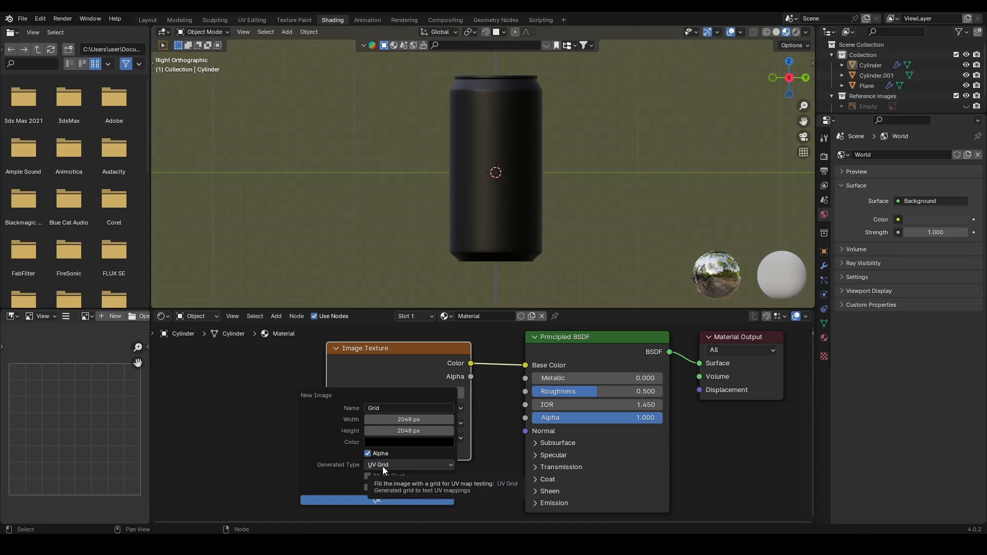
{"action": "left_click", "coordinate": [383, 467]}
{"action": "left_click", "coordinate": [383, 467]}
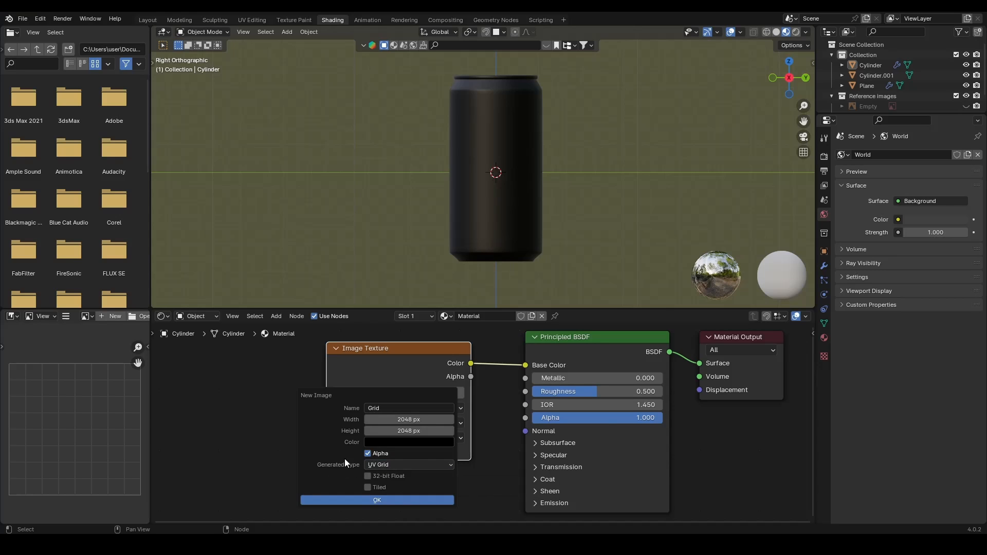
{"action": "left_click", "coordinate": [390, 464]}
{"action": "left_click", "coordinate": [390, 464]}
{"action": "left_click", "coordinate": [390, 498]}
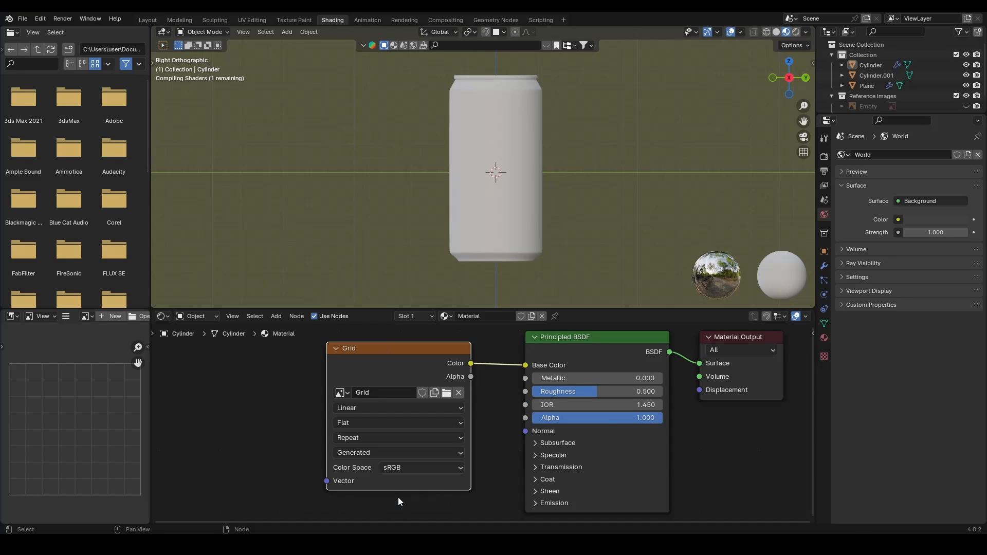
{"action": "scroll", "coordinate": [517, 226], "scroll_direction": "up", "scroll_amount": 4}
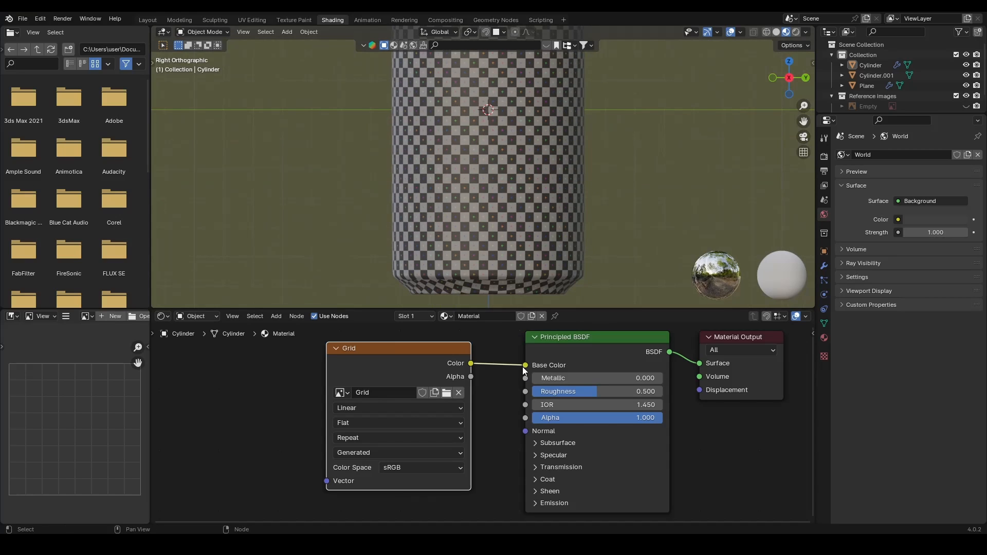
{"action": "mouse_move", "coordinate": [525, 366]}
{"action": "left_mouse_down"}
{"action": "mouse_move", "coordinate": [480, 382]}
{"action": "mouse_move", "coordinate": [525, 365]}
{"action": "left_mouse_up"}
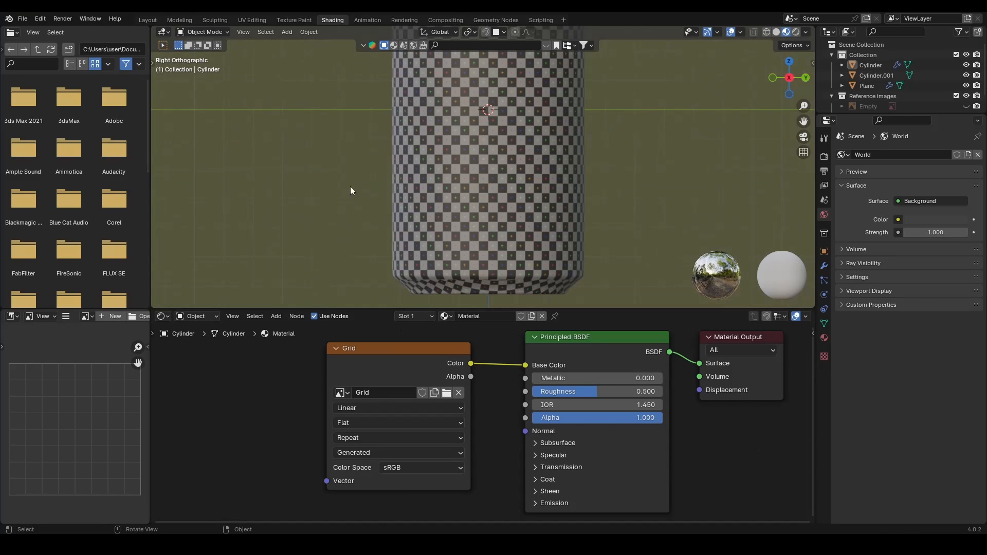
Switch to the UV Editing workspace and show the can in Material Preview shading
{"action": "left_click", "coordinate": [240, 21]}
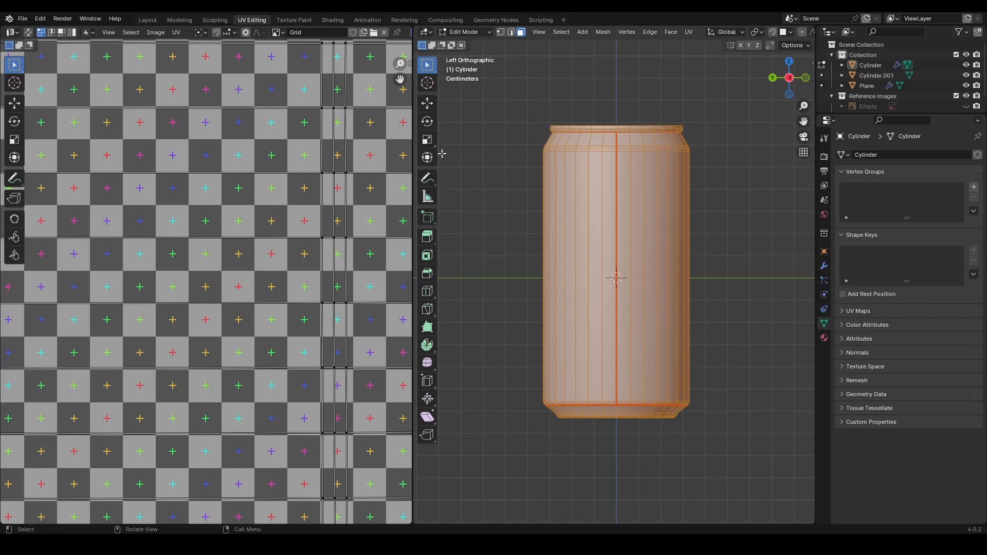
{"action": "scroll", "coordinate": [268, 216], "scroll_direction": "down", "scroll_amount": 6}
{"action": "scroll", "coordinate": [798, 32], "scroll_direction": "down", "scroll_amount": 5}
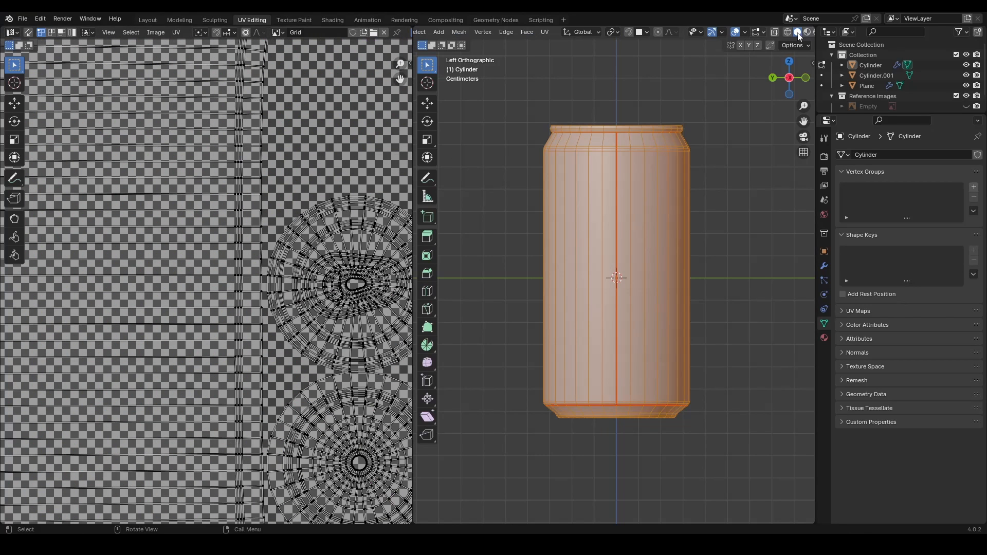
{"action": "left_click", "coordinate": [787, 32]}
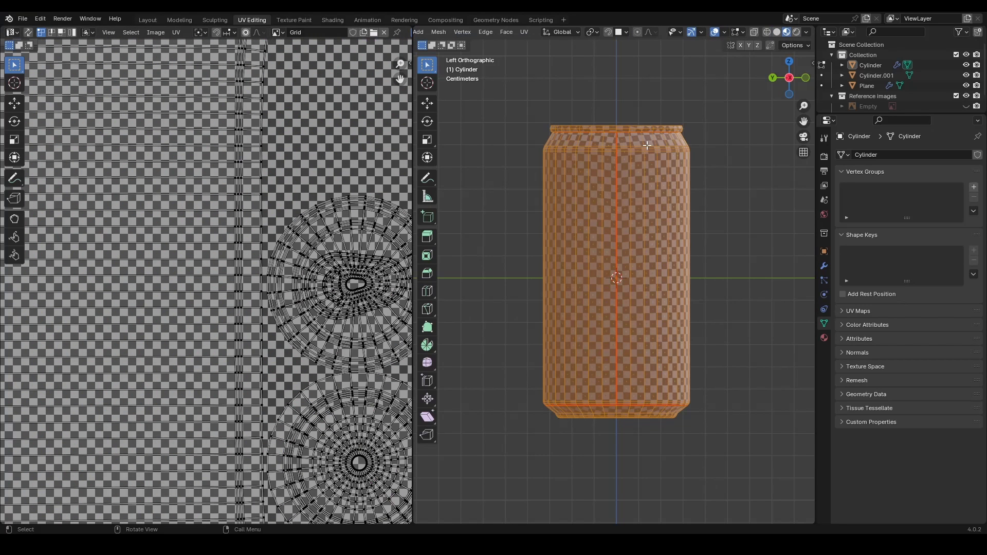
Examine the checker pattern for distortion along the can's vertical seam, in Edit and Object Mode, and compare the opposite side
{"action": "scroll", "coordinate": [645, 147], "scroll_direction": "up", "scroll_amount": 2}
{"action": "scroll", "coordinate": [636, 207], "scroll_direction": "up", "scroll_amount": 4}
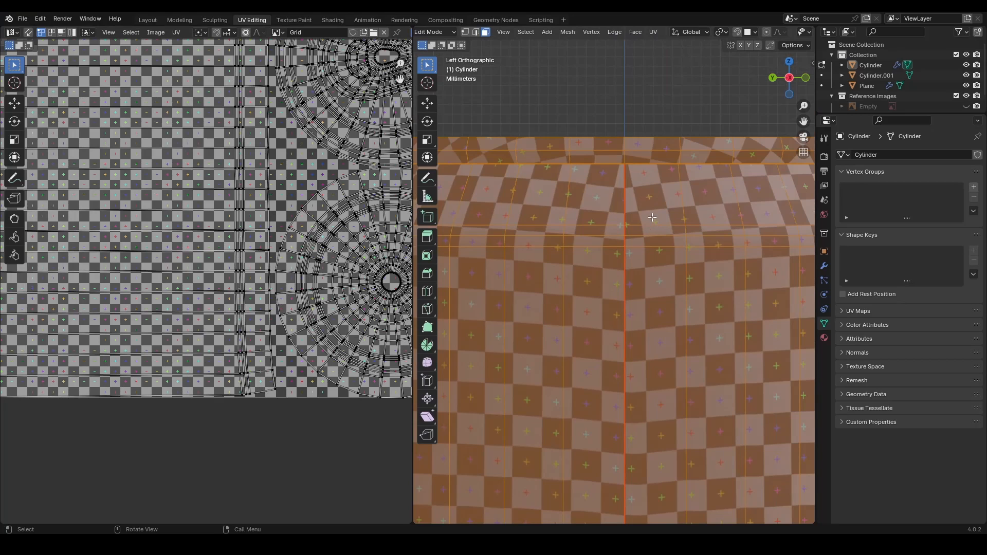
{"action": "scroll", "coordinate": [689, 221], "scroll_direction": "down", "scroll_amount": 2}
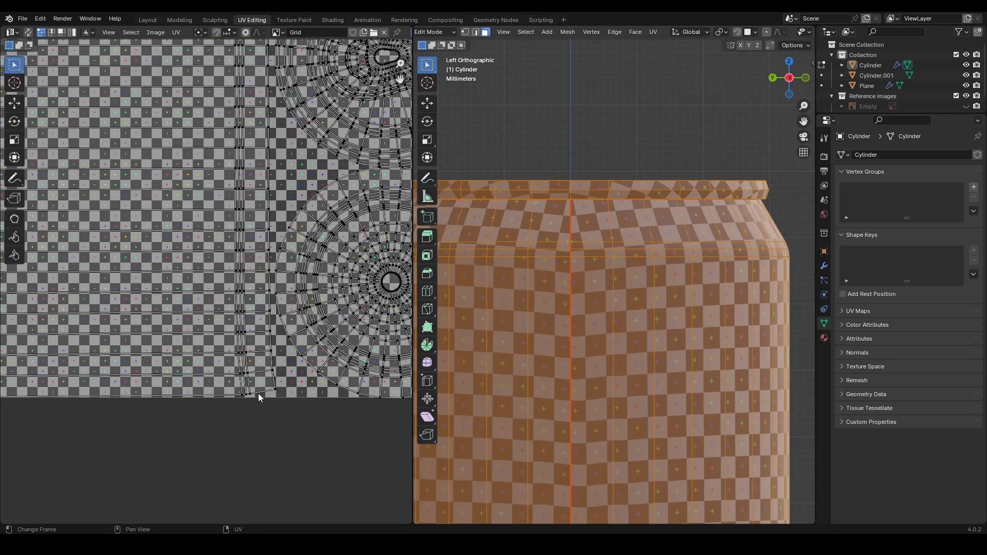
{"action": "key", "text": "Home"}
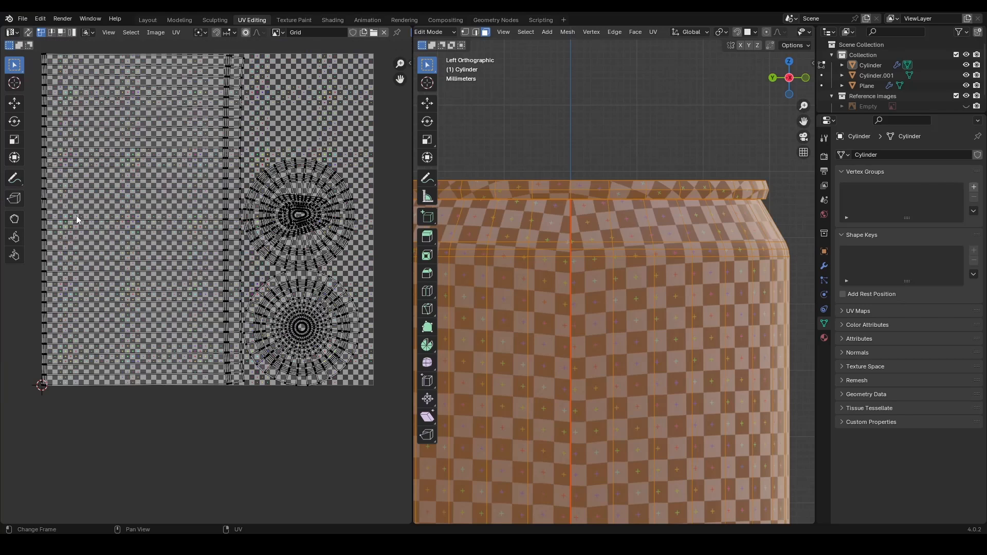
{"action": "scroll", "coordinate": [643, 200], "scroll_direction": "down", "scroll_amount": 4}
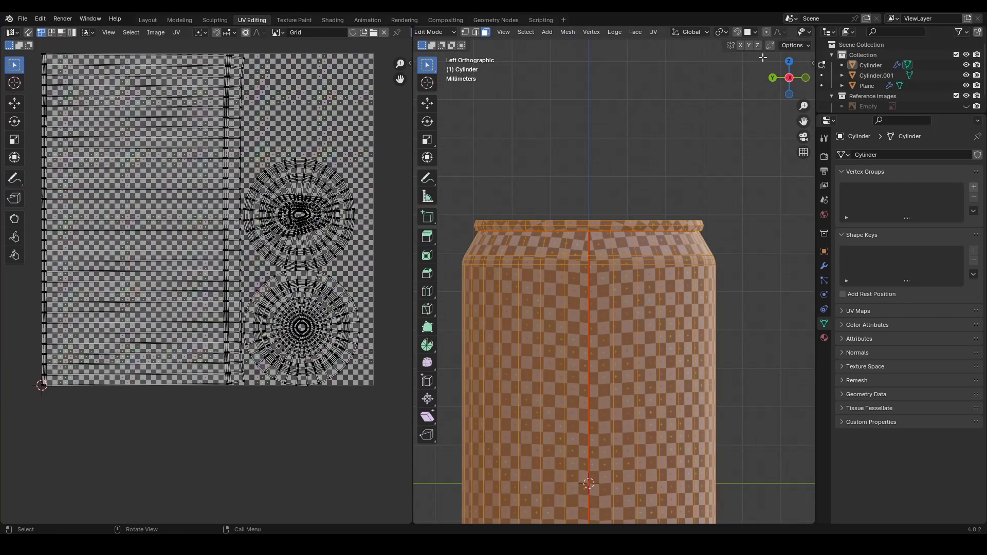
{"action": "key", "text": "Tab"}
{"action": "scroll", "coordinate": [638, 231], "scroll_direction": "down", "scroll_amount": 3}
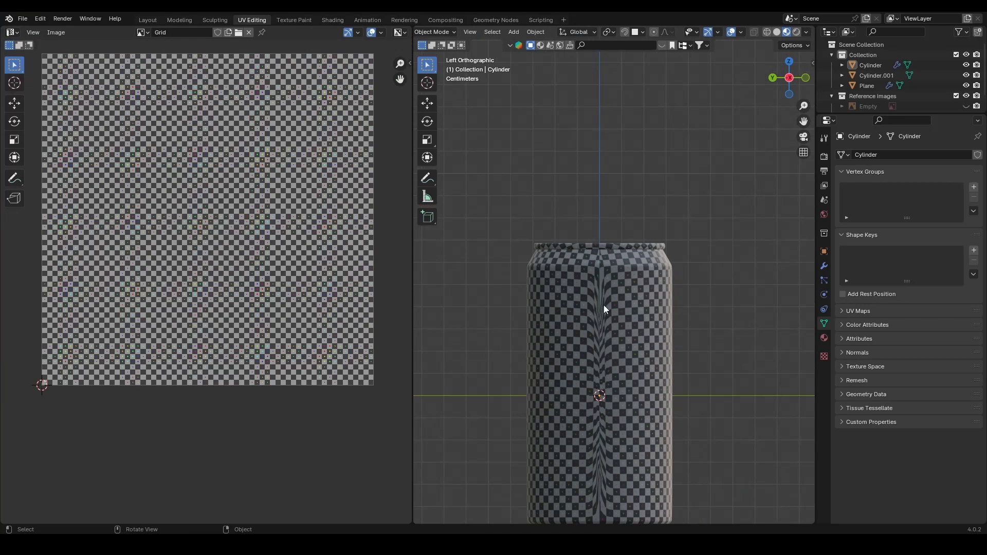
{"action": "scroll", "coordinate": [613, 281], "scroll_direction": "up", "scroll_amount": 4}
{"action": "scroll", "coordinate": [625, 191], "scroll_direction": "down", "scroll_amount": 4}
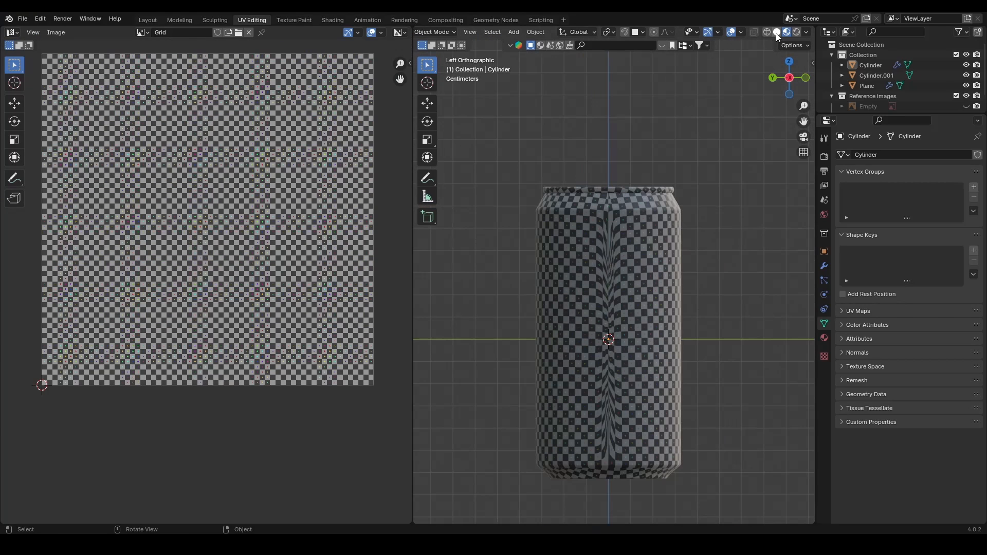
{"action": "left_click", "coordinate": [790, 78]}
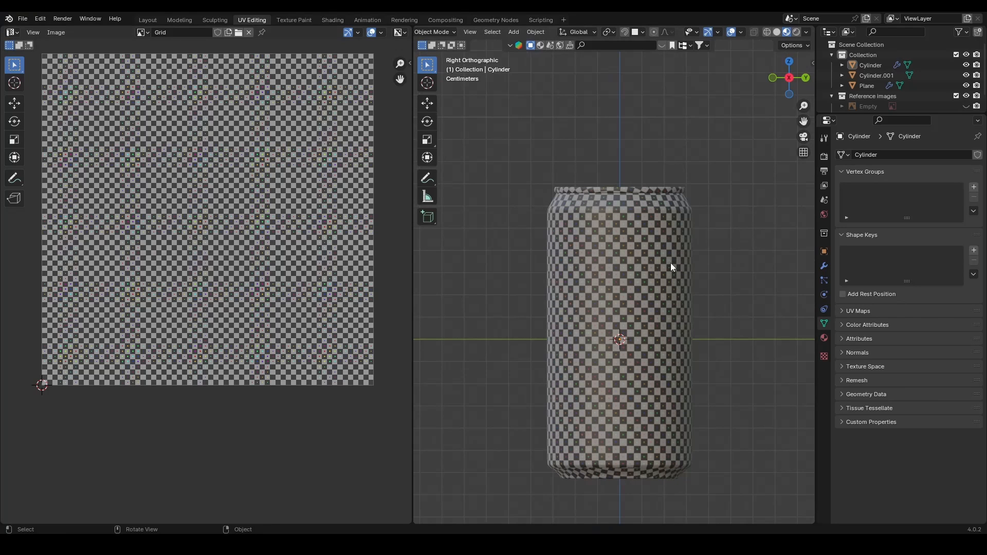
Select the can, return to Edit Mode and unlink the Grid image from the UV editor's background
{"action": "key", "text": "a"}
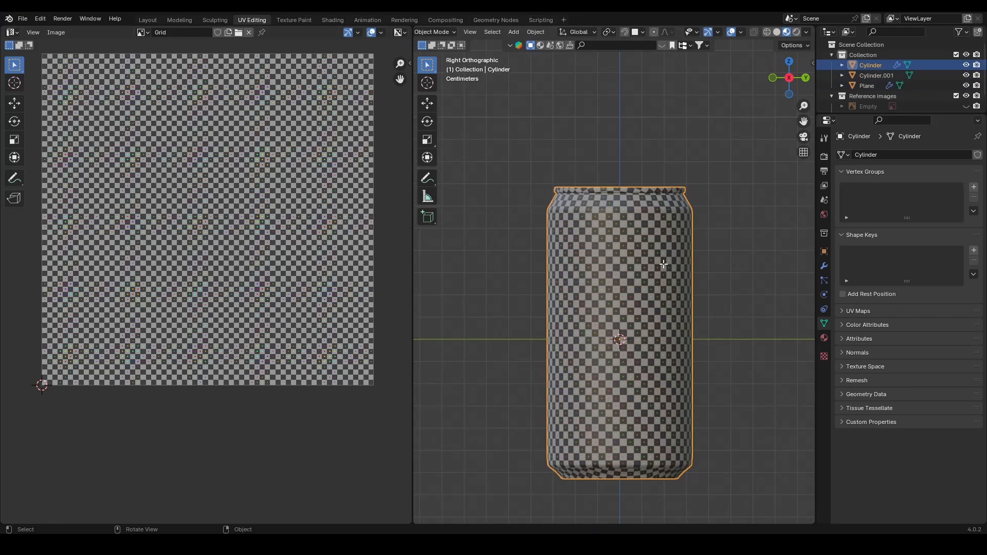
{"action": "key", "text": "Tab"}
{"action": "scroll", "coordinate": [121, 200], "scroll_direction": "down", "scroll_amount": 1}
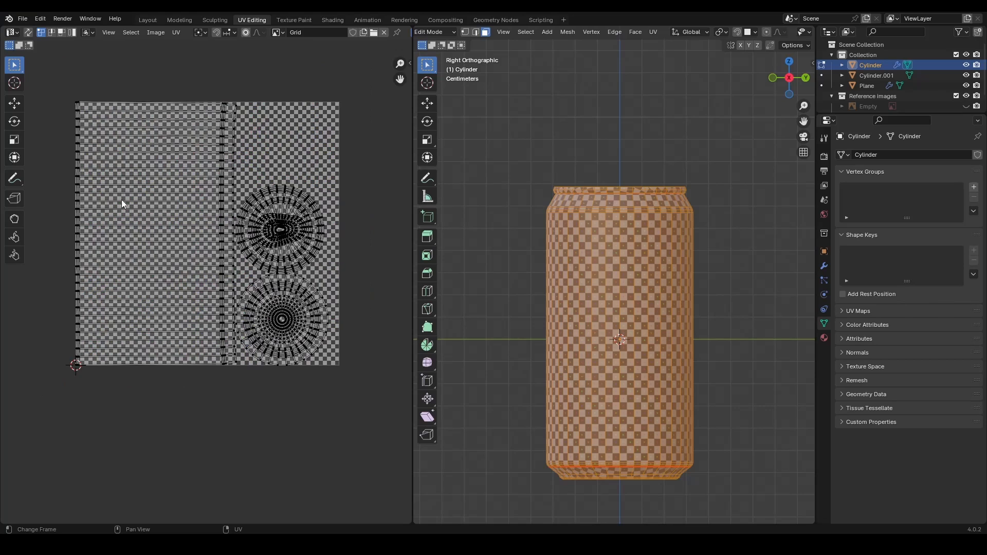
{"action": "middle_click_drag", "start_coordinate": [133, 199], "coordinate": [122, 236]}
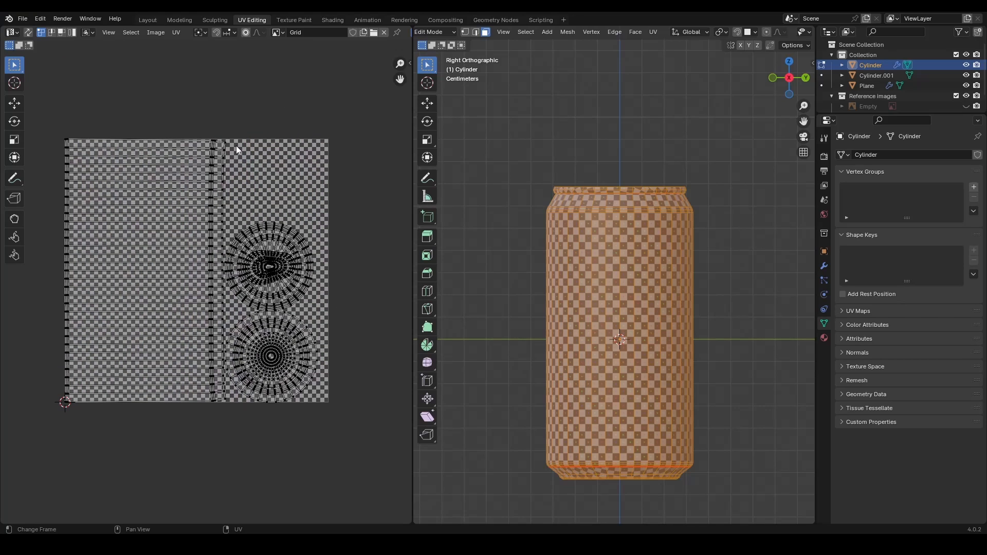
{"action": "scroll", "coordinate": [232, 154], "scroll_direction": "up", "scroll_amount": 1}
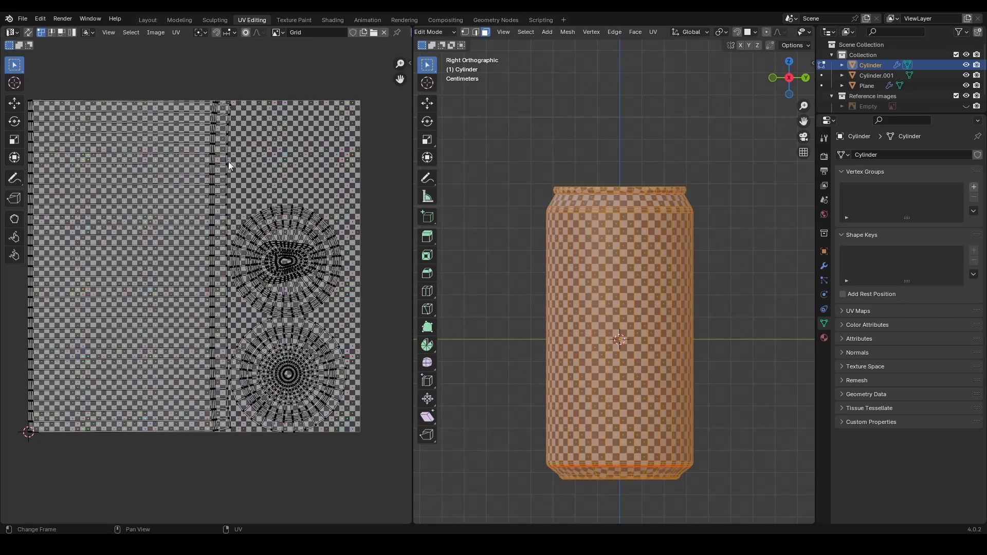
{"action": "left_click", "coordinate": [383, 32]}
{"action": "scroll", "coordinate": [179, 265], "scroll_direction": "up", "scroll_amount": 9}
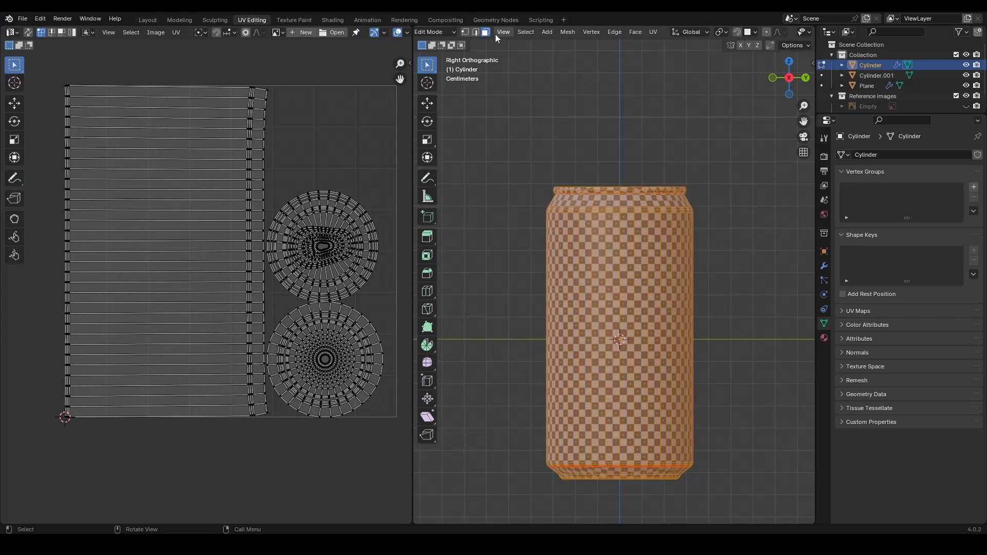
Select one tall face at the middle of the can's body and the upper long edge of its UV strip using edge selection
{"action": "left_click", "coordinate": [623, 348], "text": "alt"}
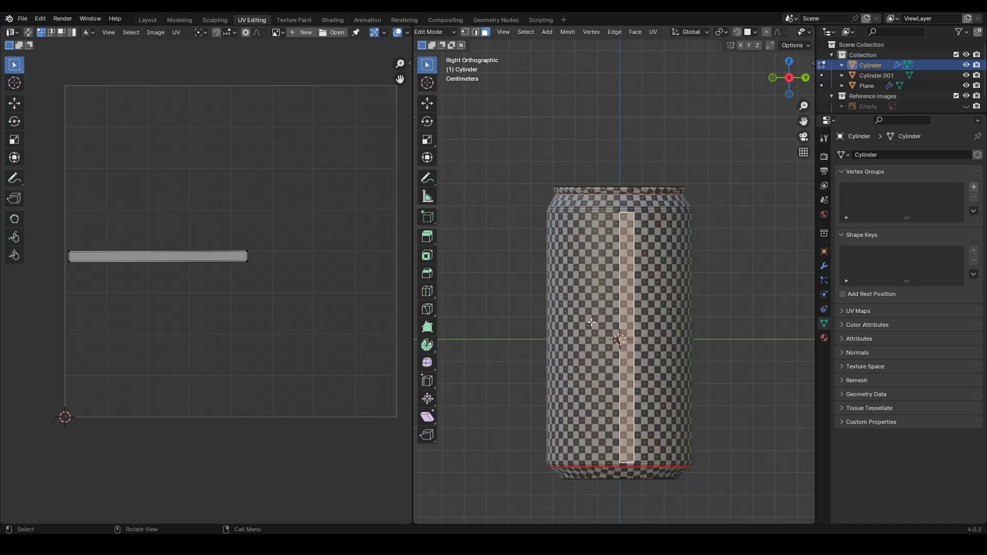
{"action": "scroll", "coordinate": [225, 311], "scroll_direction": "up", "scroll_amount": 2}
{"action": "middle_click_drag", "start_coordinate": [167, 285], "coordinate": [272, 293]}
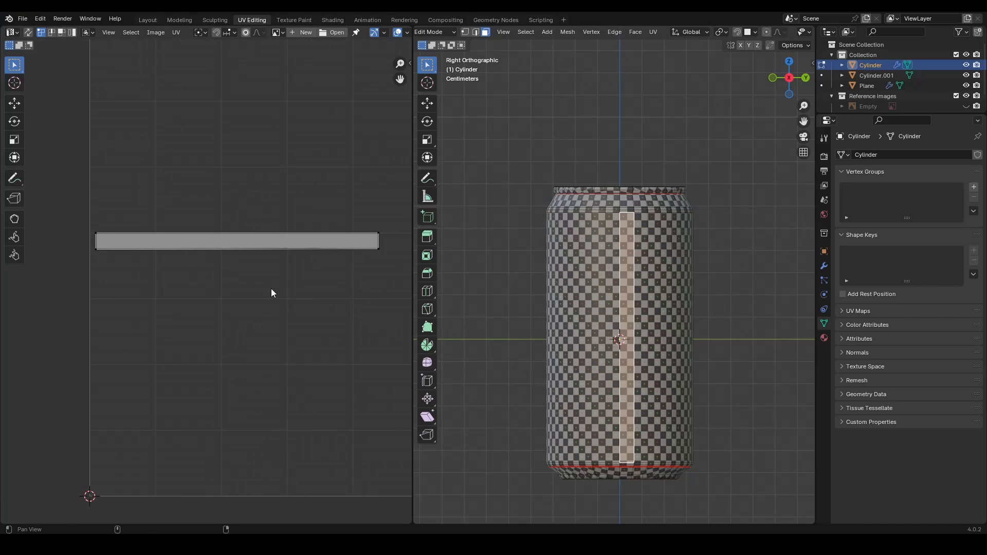
{"action": "left_click", "coordinate": [52, 32]}
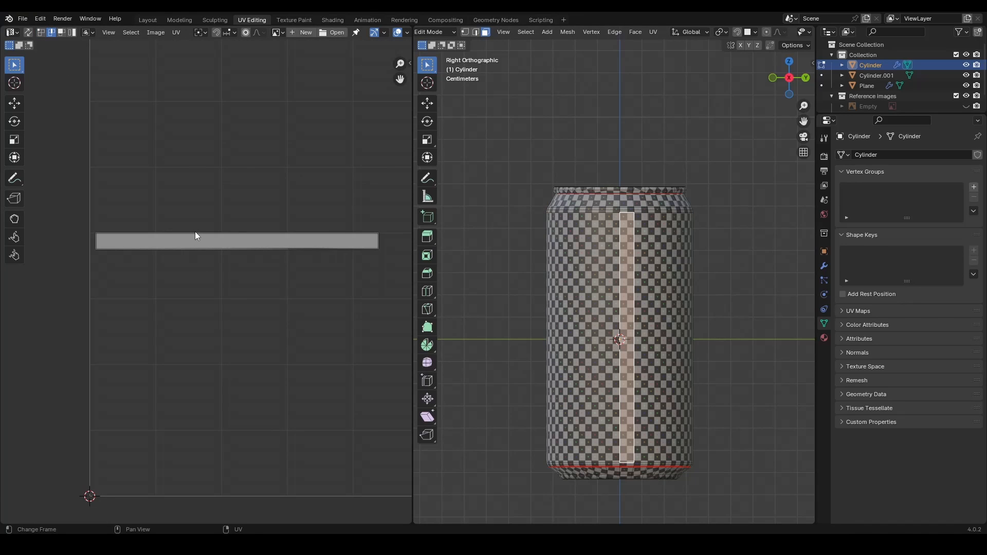
{"action": "scroll", "coordinate": [291, 288], "scroll_direction": "down", "scroll_amount": 2}
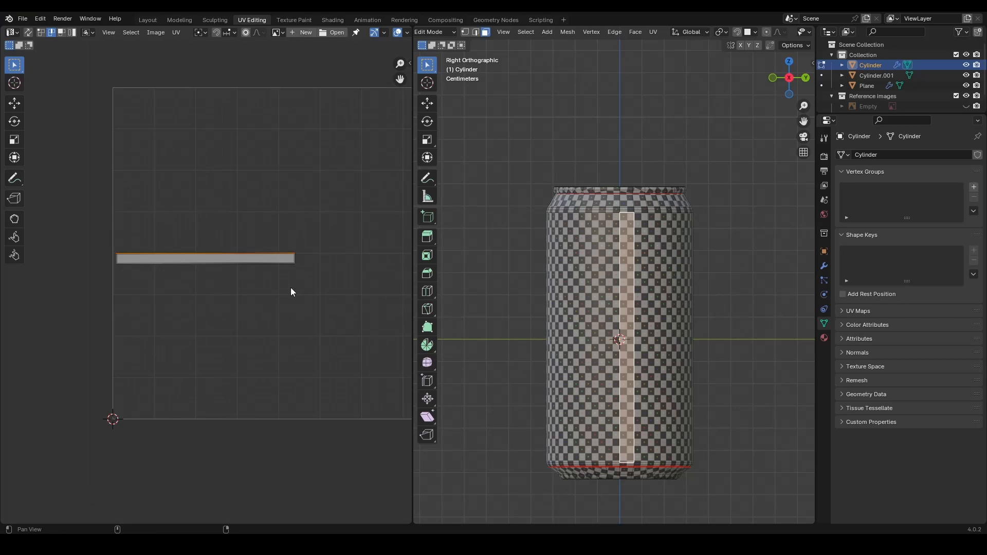
{"action": "scroll", "coordinate": [288, 291], "scroll_direction": "up", "scroll_amount": 2}
{"action": "scroll", "coordinate": [317, 317], "scroll_direction": "down", "scroll_amount": 1}
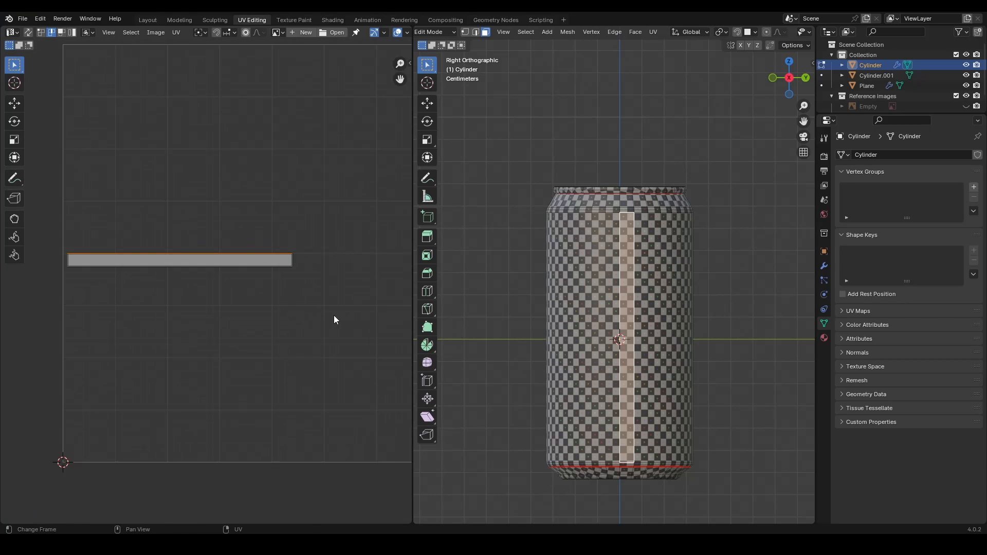
{"action": "key", "text": "r"}
{"action": "right_click", "coordinate": [332, 288]}
{"action": "key", "text": "r"}
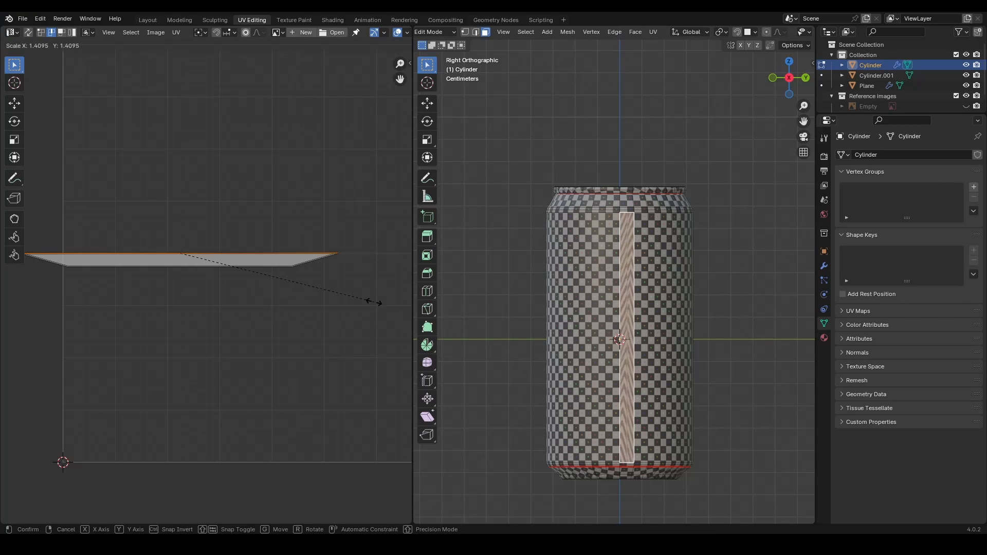
{"action": "right_click", "coordinate": [335, 291]}
{"action": "scroll", "coordinate": [272, 294], "scroll_direction": "up", "scroll_amount": 1}
{"action": "scroll", "coordinate": [272, 299], "scroll_direction": "down", "scroll_amount": 1}
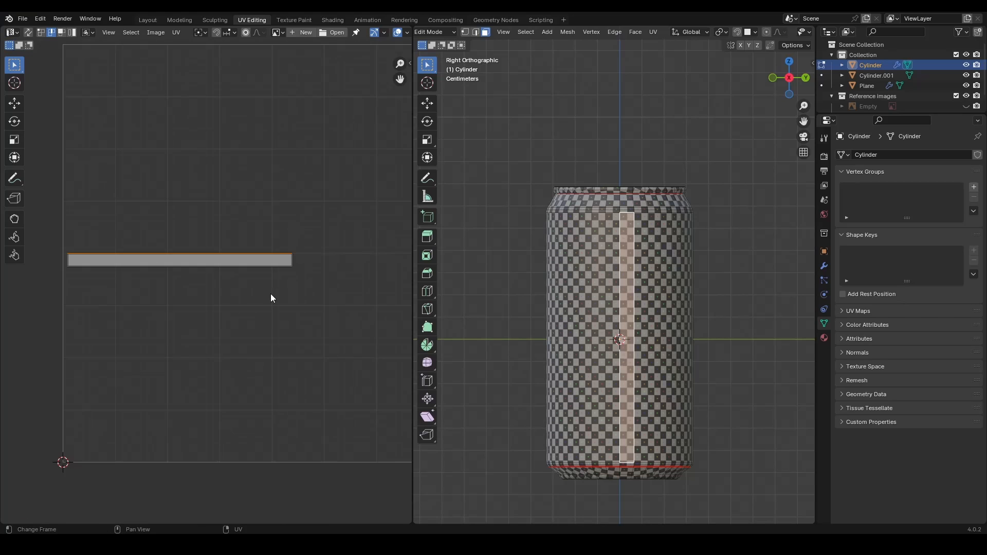
Flatten the UV strip's upper long edge by scaling it to 0 along Y
{"action": "key", "text": "s"}
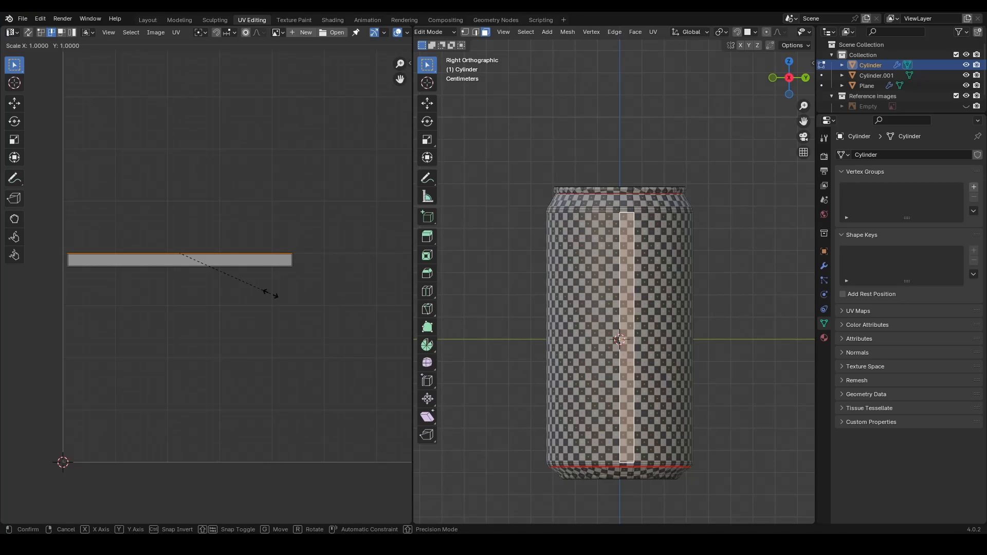
{"action": "type", "text": "y0"}
{"action": "key", "text": "Return"}
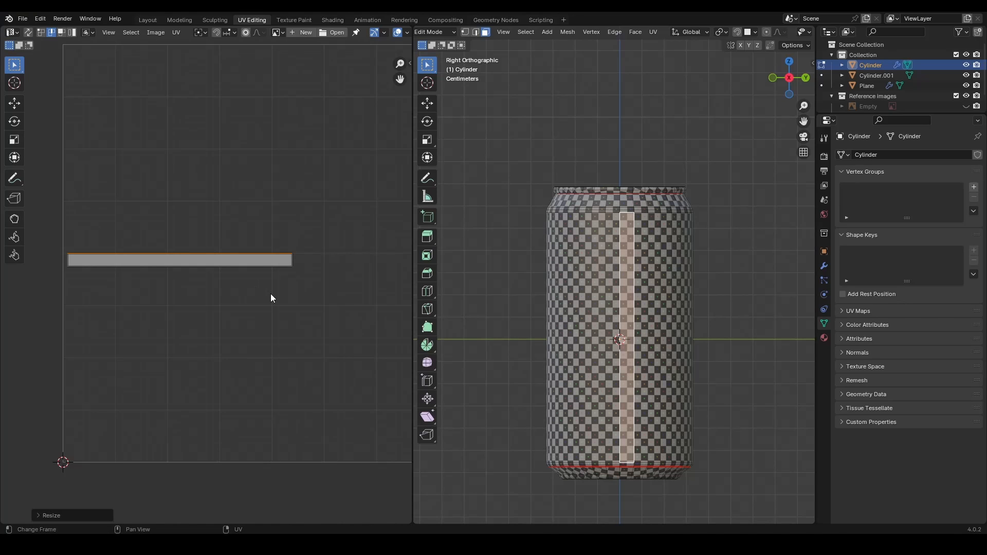
{"action": "key", "text": "g"}
{"action": "key", "text": "y"}
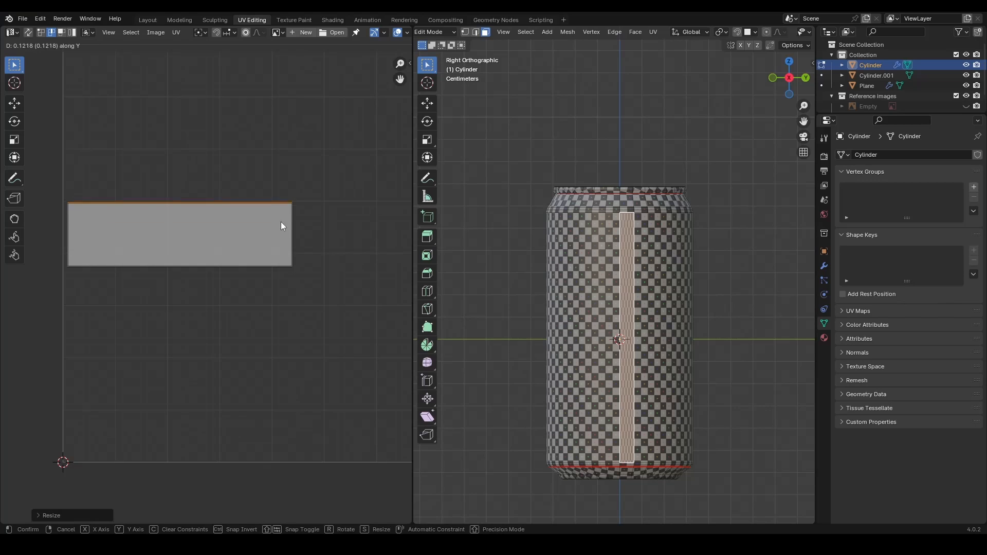
{"action": "right_click", "coordinate": [280, 221]}
Select the UV strip's lower long edge and flatten it by scaling it to 0 along Y
{"action": "scroll", "coordinate": [208, 277], "scroll_direction": "up", "scroll_amount": 3}
{"action": "scroll", "coordinate": [206, 274], "scroll_direction": "up", "scroll_amount": 2}
{"action": "scroll", "coordinate": [205, 273], "scroll_direction": "down", "scroll_amount": 4}
{"action": "middle_click_drag", "start_coordinate": [180, 273], "coordinate": [226, 262]}
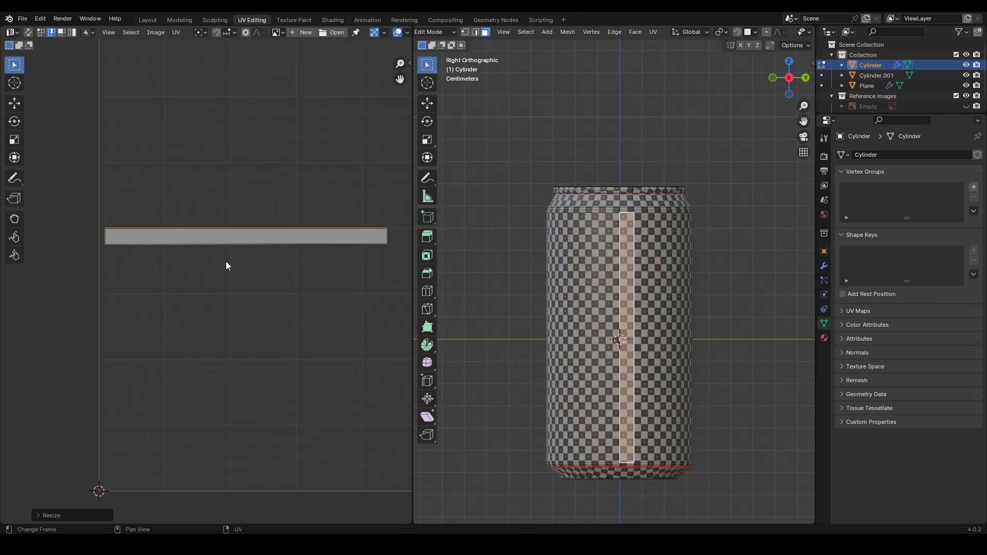
{"action": "scroll", "coordinate": [225, 258], "scroll_direction": "up", "scroll_amount": 1}
{"action": "middle_click_drag", "start_coordinate": [224, 255], "coordinate": [155, 259]}
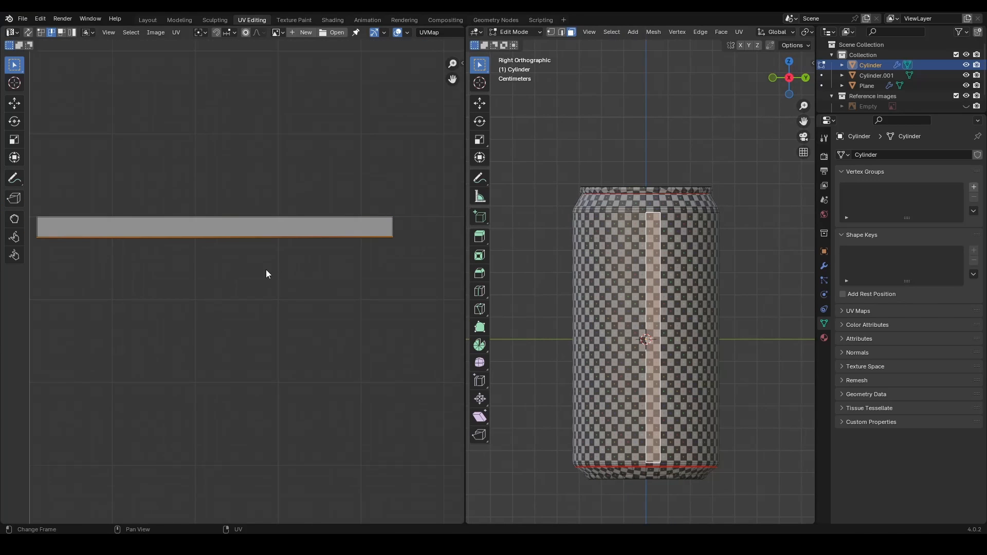
{"action": "key", "text": "s"}
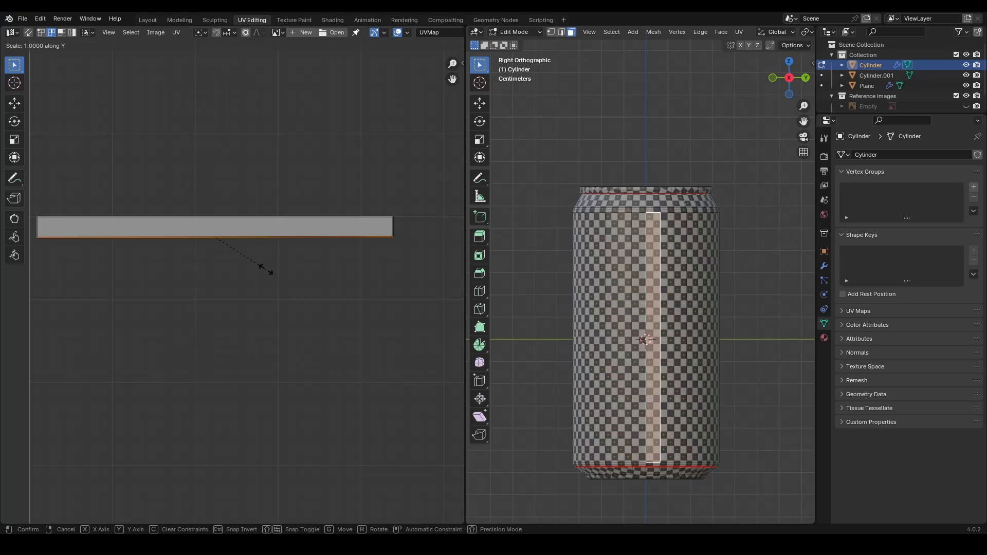
{"action": "left_click", "coordinate": [267, 273]}
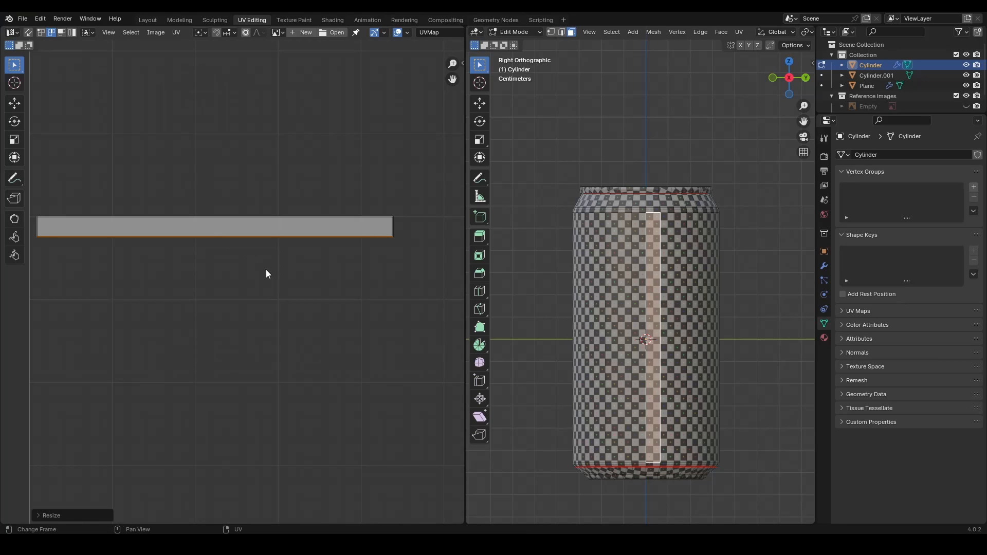
Select the UV strip's left short edge and straighten it by scaling it to 0 along X
{"action": "left_click", "coordinate": [38, 227]}
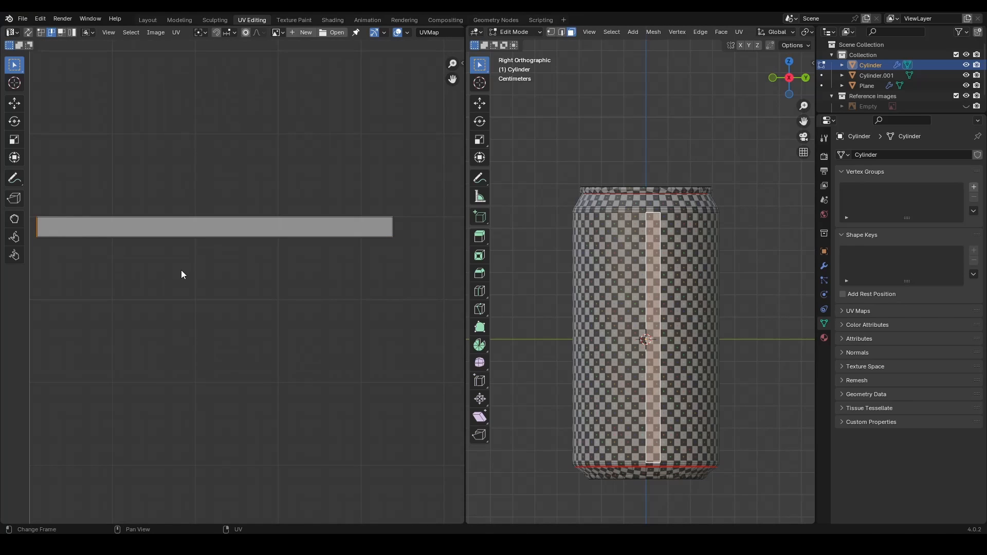
{"action": "key", "text": "g"}
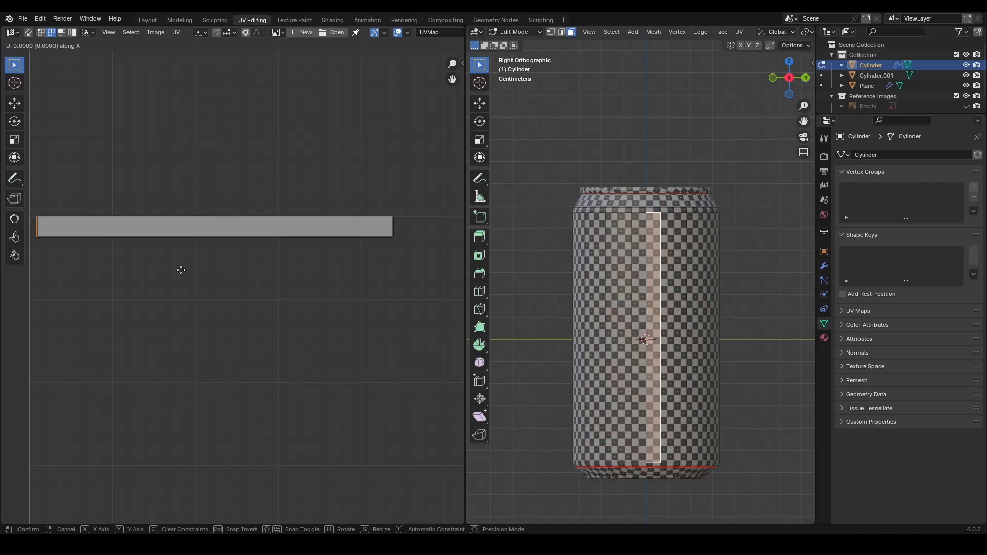
{"action": "key", "text": "Escape"}
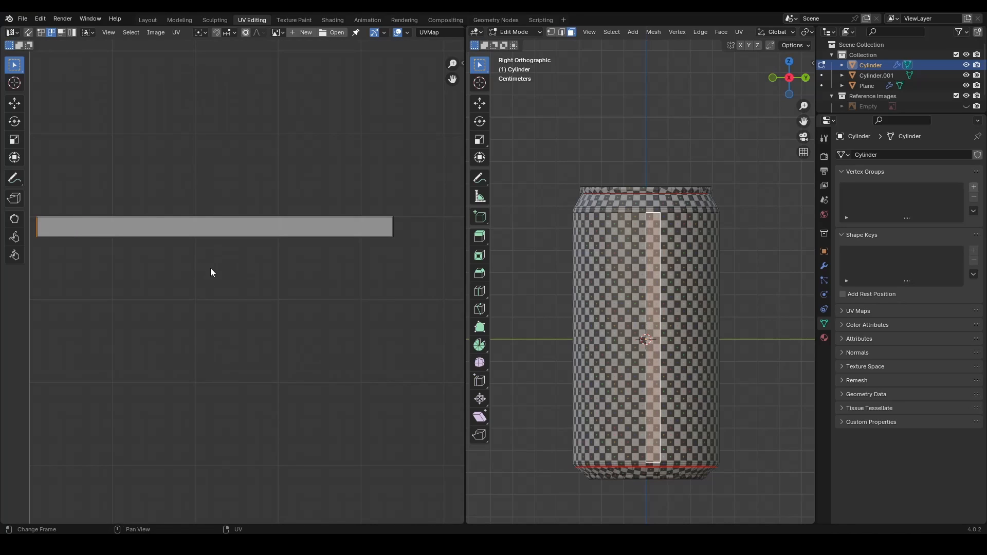
{"action": "key", "text": "s"}
{"action": "left_click", "coordinate": [211, 269]}
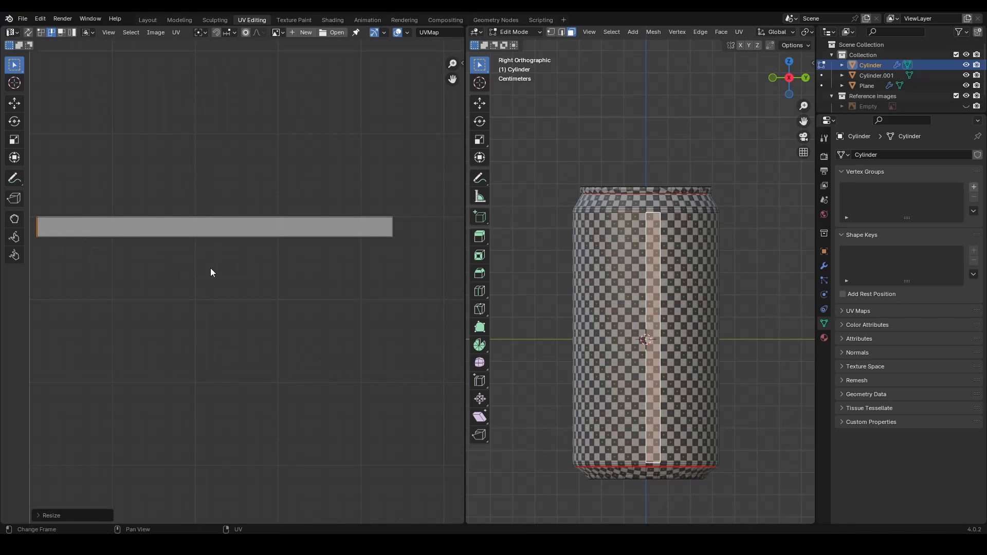
Select the right short edge of the UV strip at close range
{"action": "scroll", "coordinate": [277, 264], "scroll_direction": "up", "scroll_amount": 2}
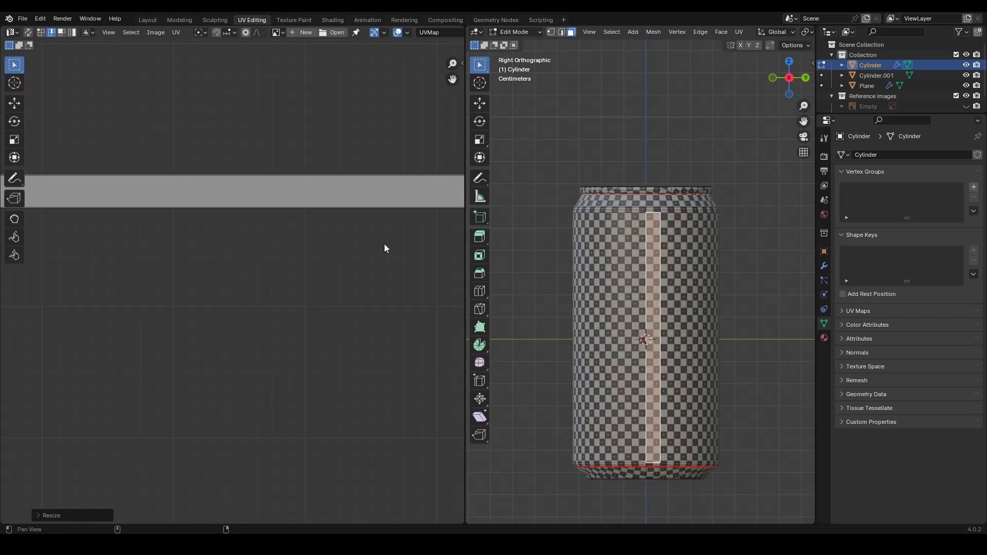
{"action": "middle_click_drag", "start_coordinate": [385, 244], "coordinate": [286, 274]}
{"action": "scroll", "coordinate": [252, 281], "scroll_direction": "up", "scroll_amount": 5}
{"action": "middle_click_drag", "start_coordinate": [334, 235], "coordinate": [224, 305]}
{"action": "scroll", "coordinate": [224, 306], "scroll_direction": "up", "scroll_amount": 4}
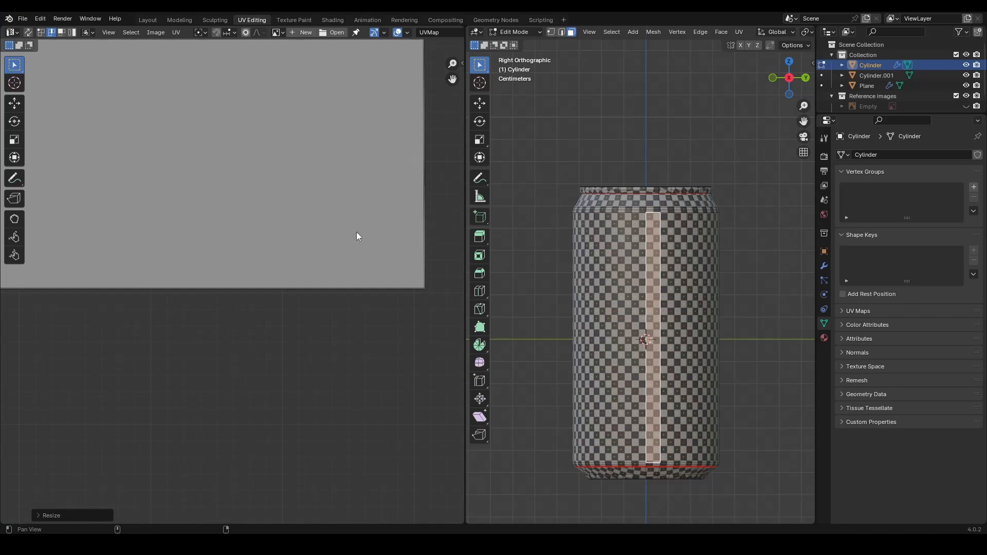
{"action": "middle_click_drag", "start_coordinate": [357, 236], "coordinate": [236, 319]}
{"action": "scroll", "coordinate": [236, 320], "scroll_direction": "up", "scroll_amount": 1}
{"action": "middle_click_drag", "start_coordinate": [317, 235], "coordinate": [318, 246]}
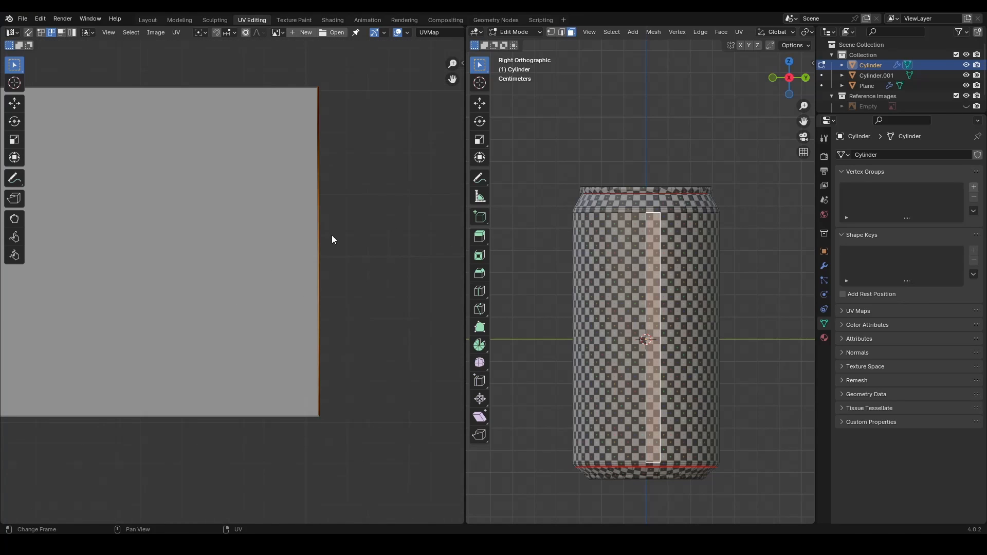
Try scaling the strip's right short edge to 0 along X, then revert it
{"action": "key", "text": "s"}
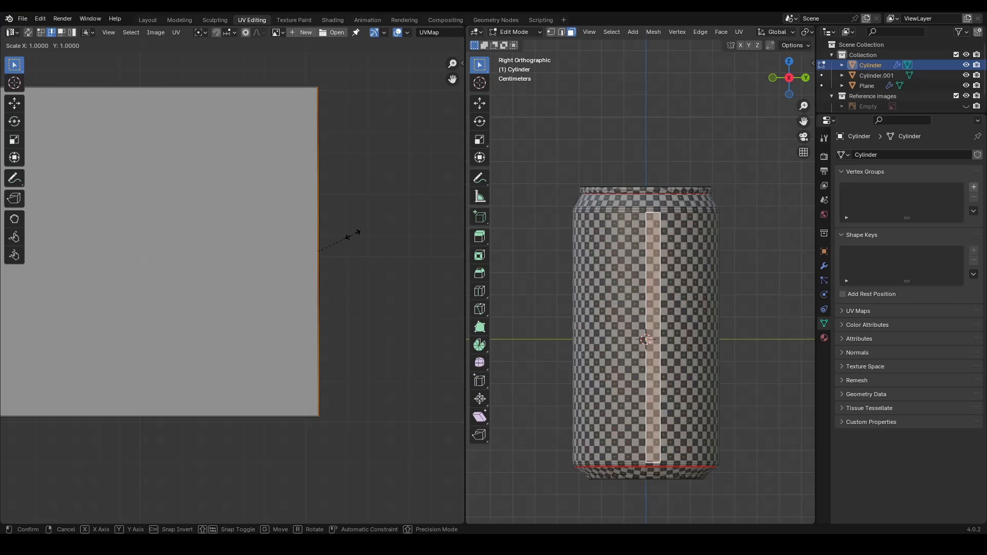
{"action": "key", "text": "x"}
{"action": "key", "text": "0"}
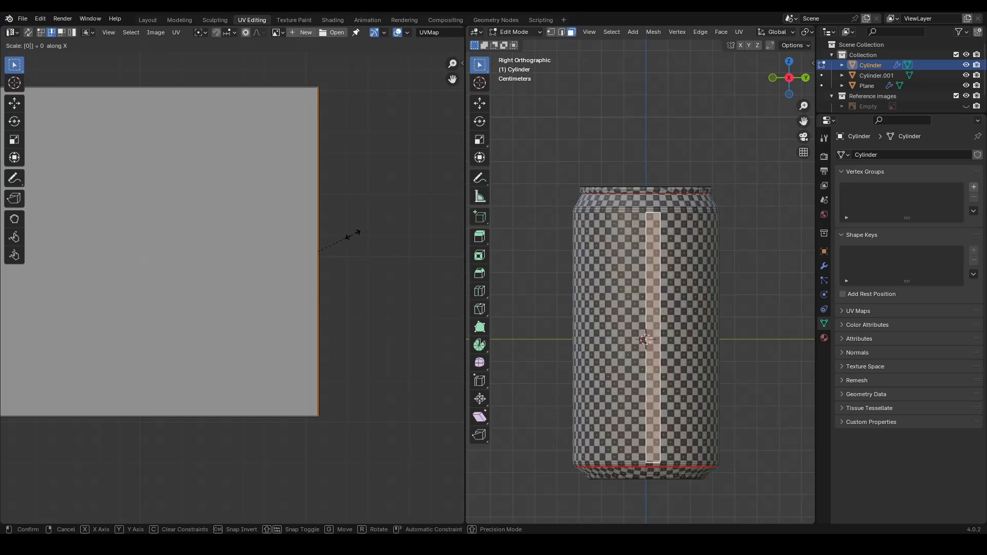
{"action": "key", "text": "Return"}
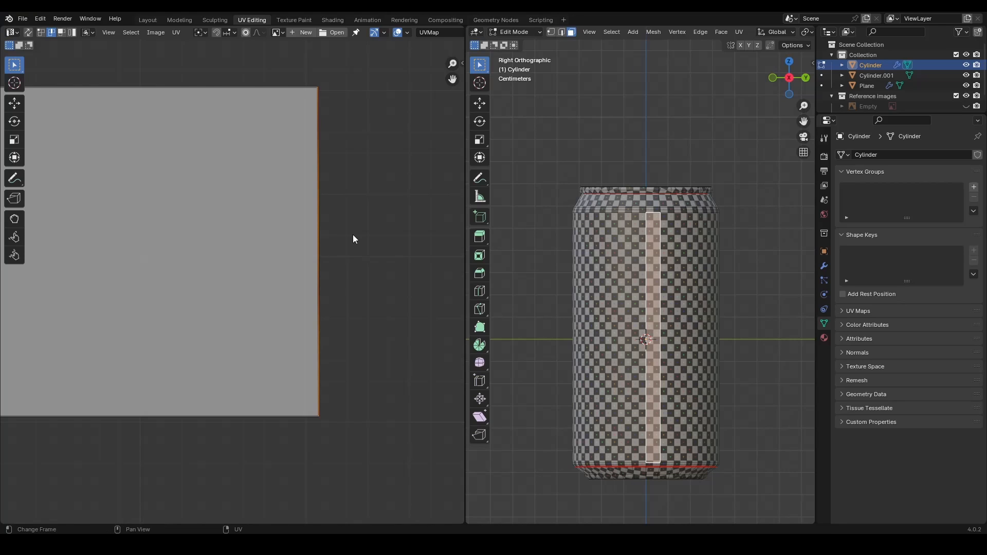
Straighten the UV strip's right short edge by scaling it to 0 along X
{"action": "scroll", "coordinate": [353, 234], "scroll_direction": "up", "scroll_amount": 2}
{"action": "scroll", "coordinate": [352, 235], "scroll_direction": "down", "scroll_amount": 1}
{"action": "middle_click_drag", "start_coordinate": [351, 236], "coordinate": [347, 273]}
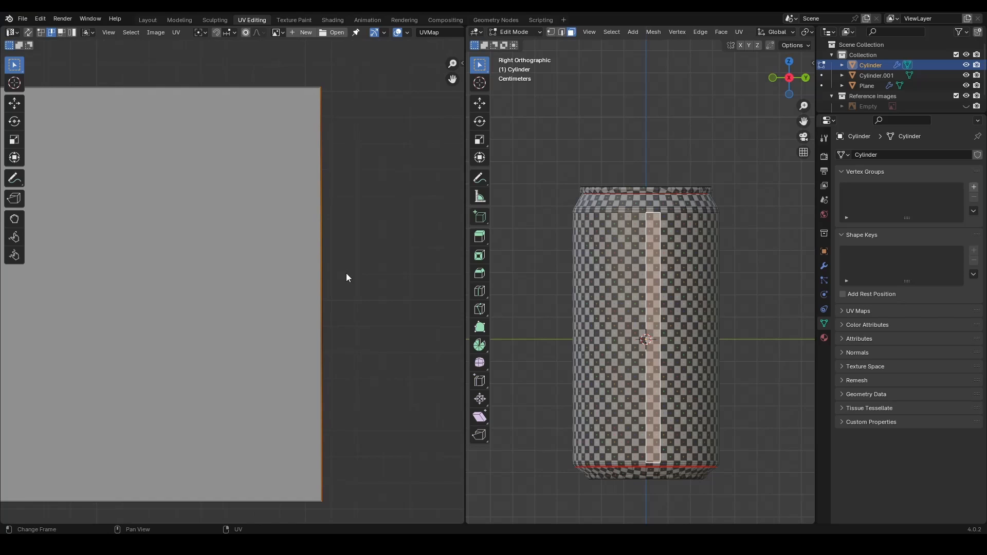
{"action": "key", "text": "s"}
{"action": "key", "text": "x"}
{"action": "key", "text": "0"}
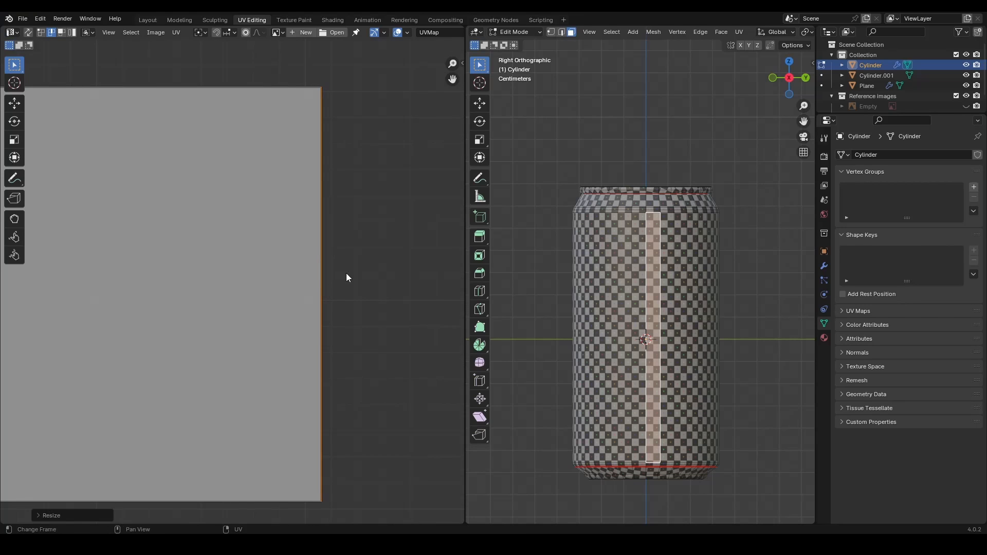
Select the can's entire mesh, keeping the straightened face active, and show the full UV layout
{"action": "scroll", "coordinate": [360, 252], "scroll_direction": "down", "scroll_amount": 11}
{"action": "middle_click_drag", "start_coordinate": [159, 292], "coordinate": [308, 287]}
{"action": "scroll", "coordinate": [272, 293], "scroll_direction": "down", "scroll_amount": 2}
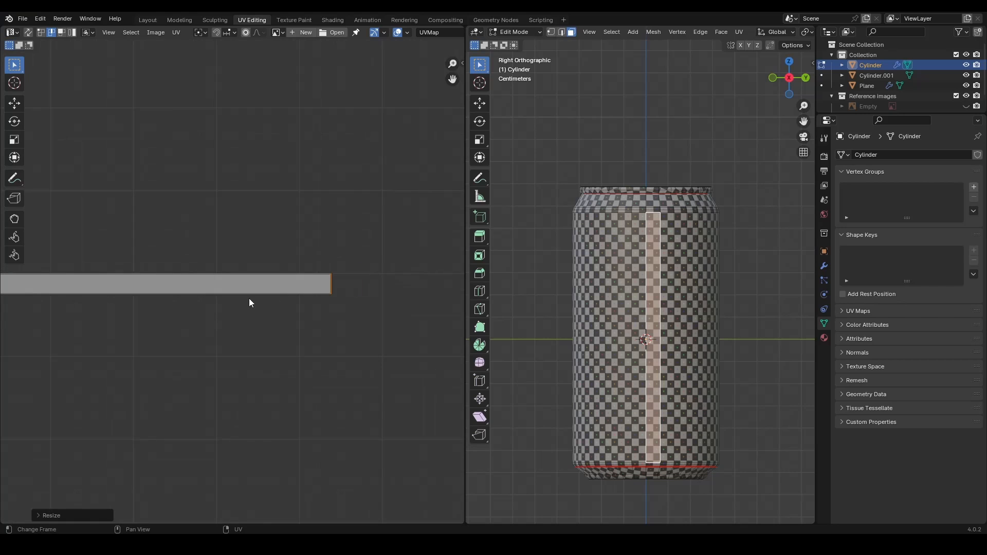
{"action": "middle_click_drag", "start_coordinate": [249, 299], "coordinate": [309, 294]}
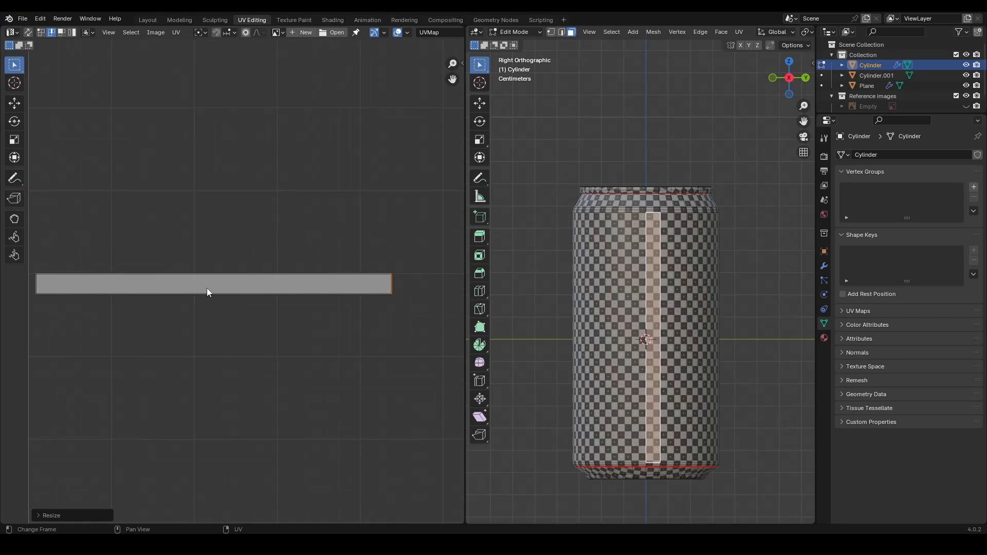
{"action": "key", "text": "a"}
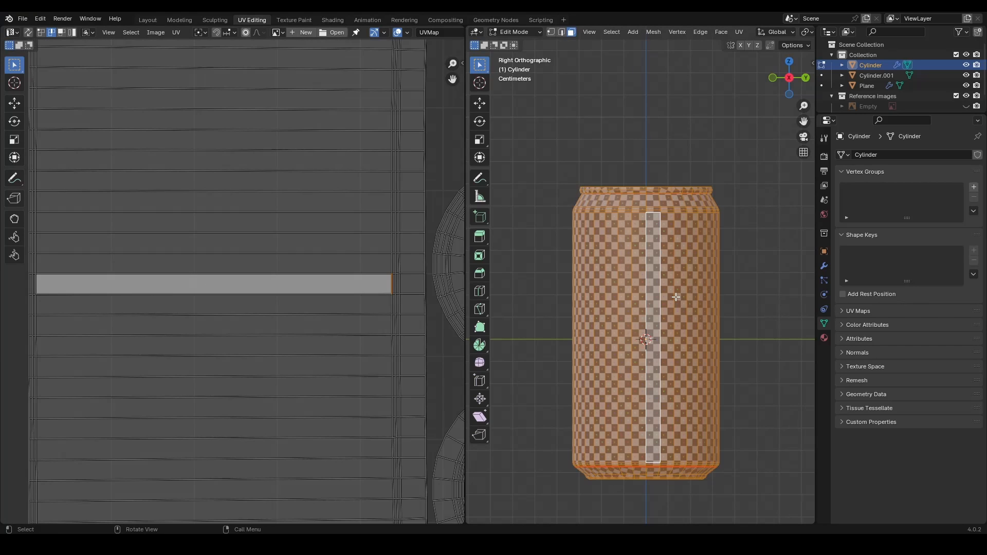
{"action": "scroll", "coordinate": [319, 318], "scroll_direction": "down", "scroll_amount": 4}
{"action": "scroll", "coordinate": [294, 311], "scroll_direction": "up", "scroll_amount": 1}
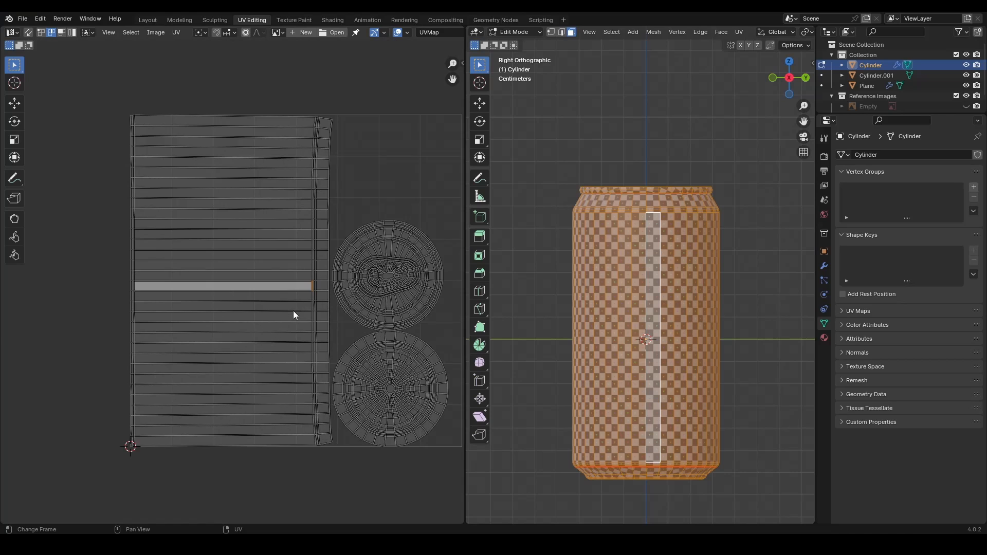
{"action": "scroll", "coordinate": [294, 313], "scroll_direction": "up", "scroll_amount": 1}
Using UV face selection, pick the straightened strip and extend the selection to the whole linked body island
{"action": "left_click", "coordinate": [61, 32]}
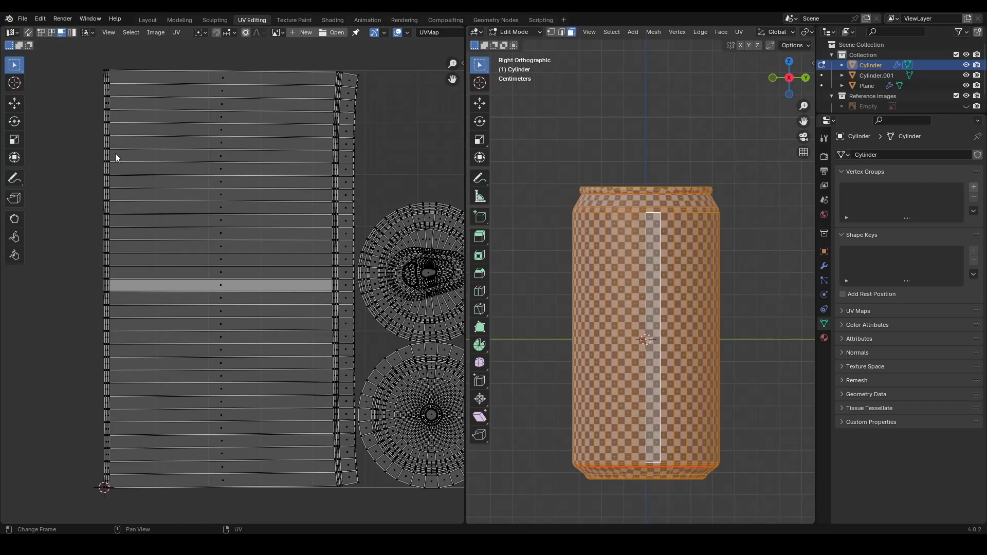
{"action": "left_click", "coordinate": [215, 287]}
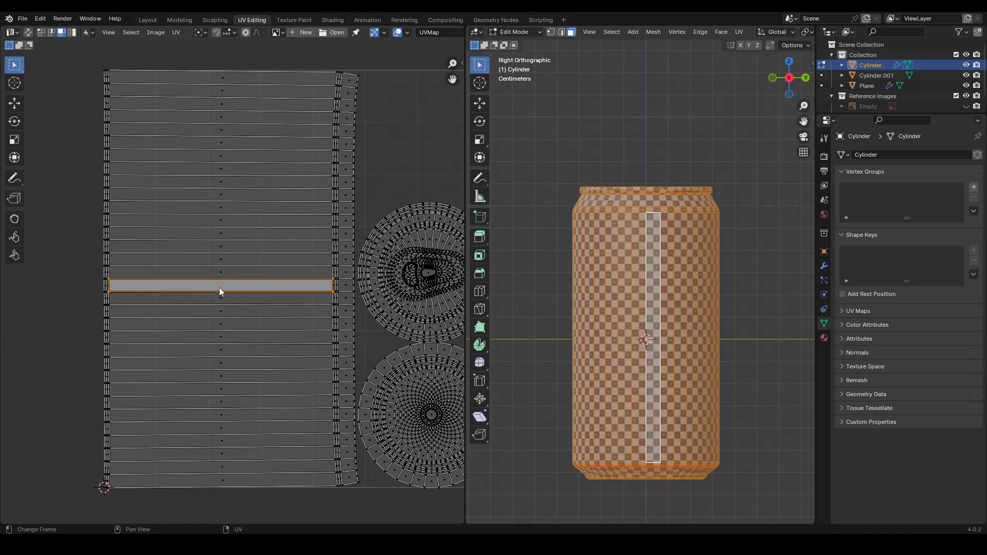
{"action": "key", "text": "l"}
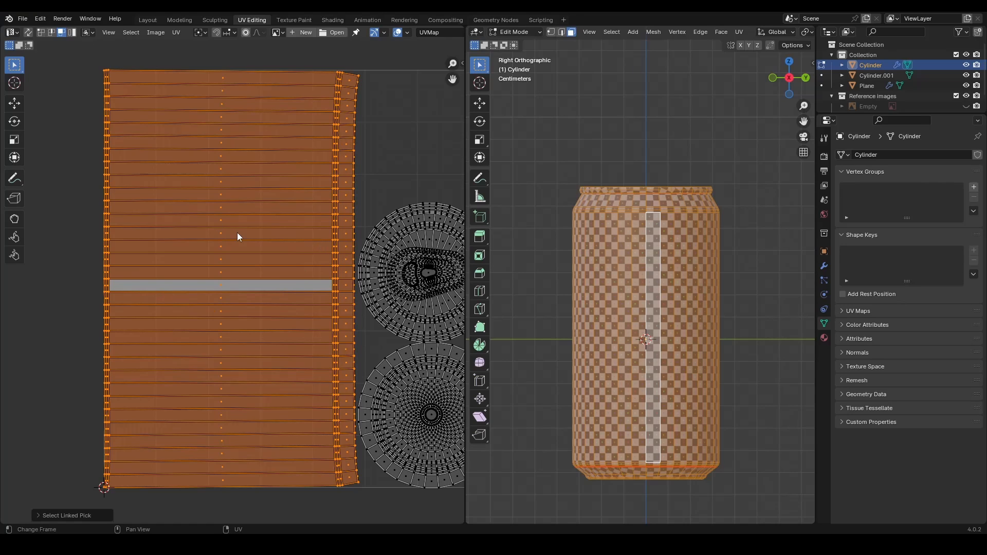
Unwrap the body island with Follow Active Quads, using Length Average as the edge length mode
{"action": "key", "text": "F3"}
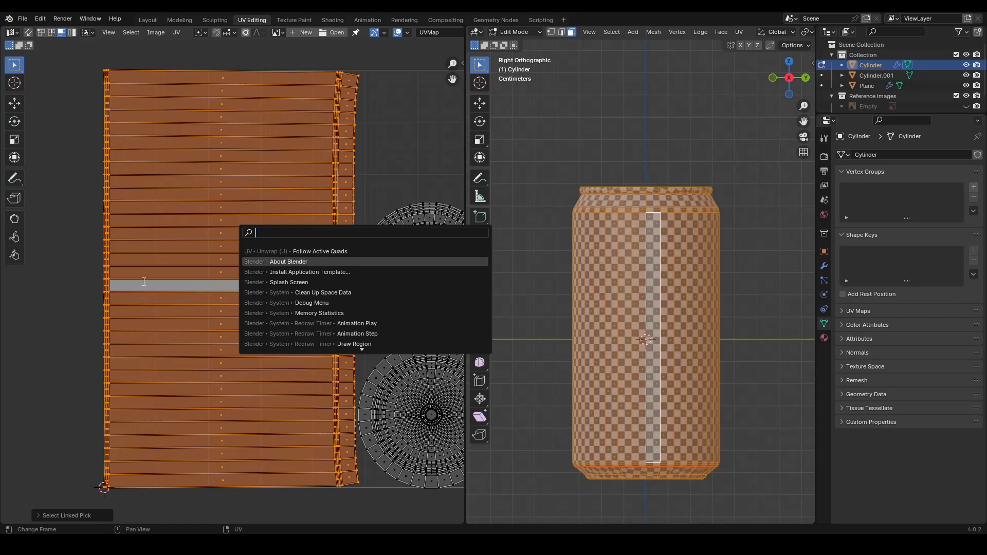
{"action": "left_click", "coordinate": [321, 251]}
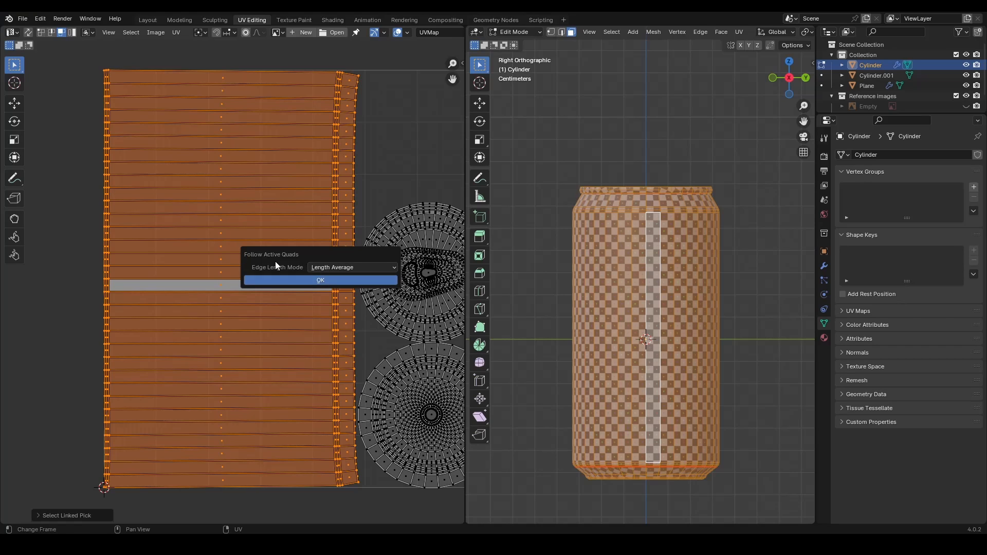
{"action": "left_click", "coordinate": [315, 280]}
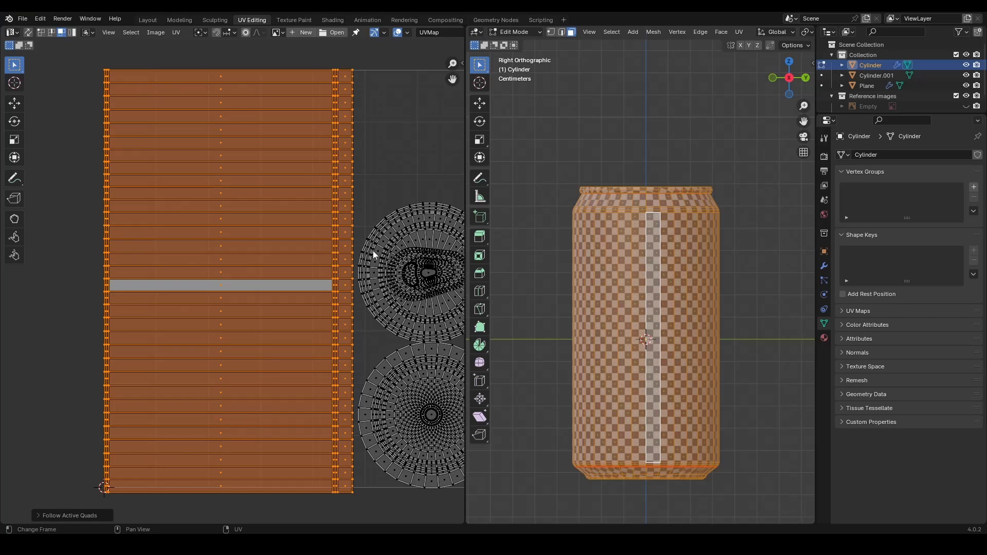
Examine the checker pattern along the can's seam and on the opposite side, returning to Object Mode for a clear view
{"action": "left_click", "coordinate": [789, 77]}
{"action": "scroll", "coordinate": [657, 161], "scroll_direction": "up", "scroll_amount": 7}
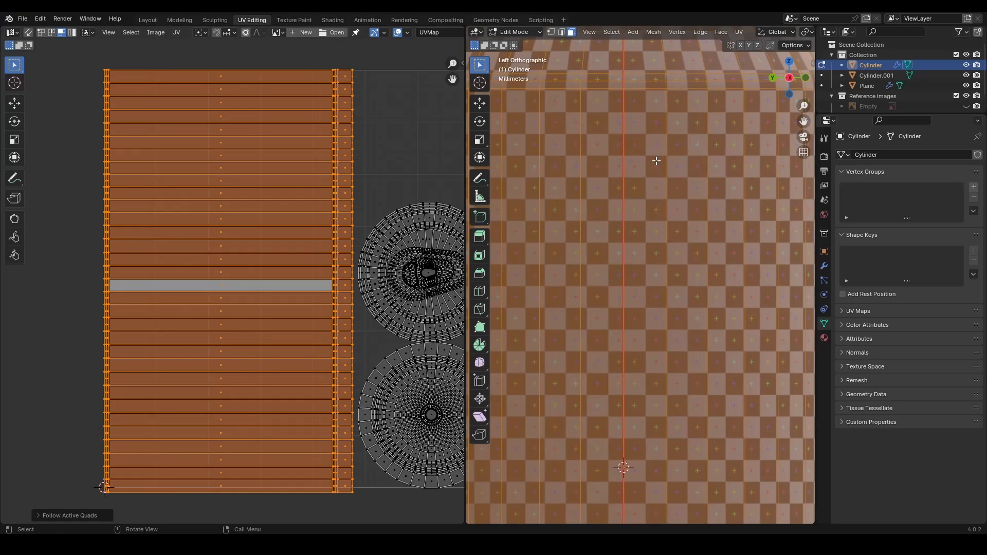
{"action": "middle_click_drag", "start_coordinate": [656, 161], "coordinate": [659, 298], "text": "shift"}
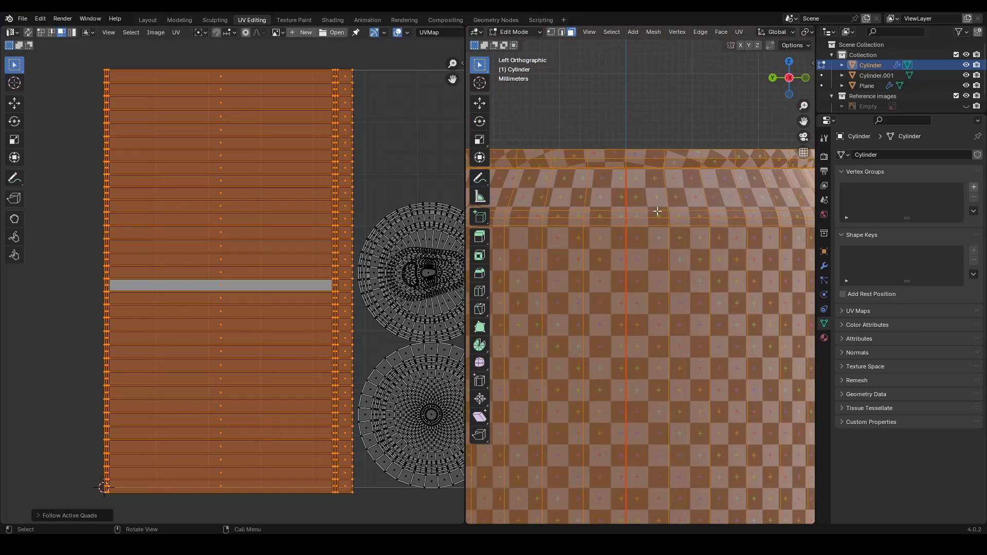
{"action": "scroll", "coordinate": [680, 218], "scroll_direction": "down", "scroll_amount": 2}
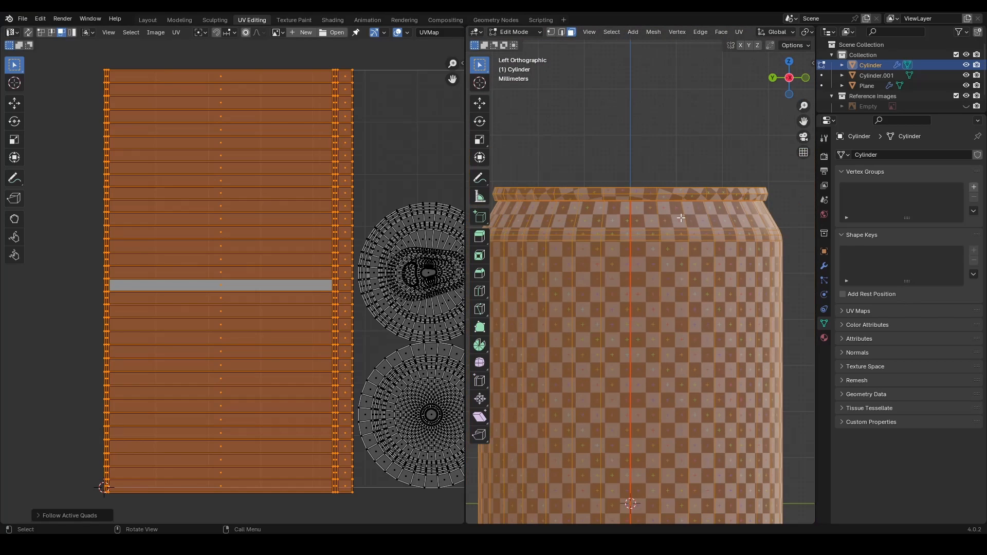
{"action": "left_click", "coordinate": [789, 78]}
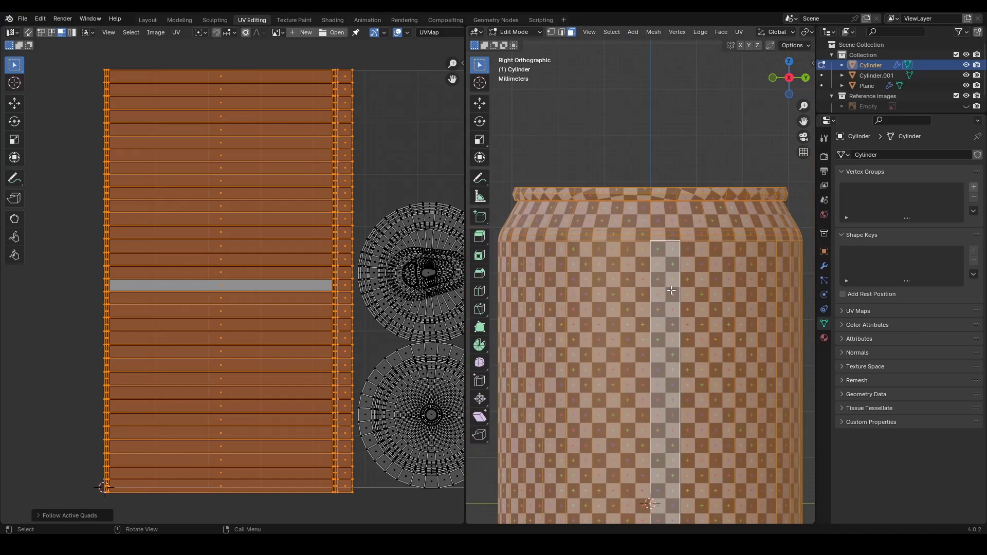
{"action": "scroll", "coordinate": [671, 290], "scroll_direction": "down", "scroll_amount": 8}
{"action": "key", "text": "Tab"}
{"action": "scroll", "coordinate": [646, 317], "scroll_direction": "up", "scroll_amount": 10}
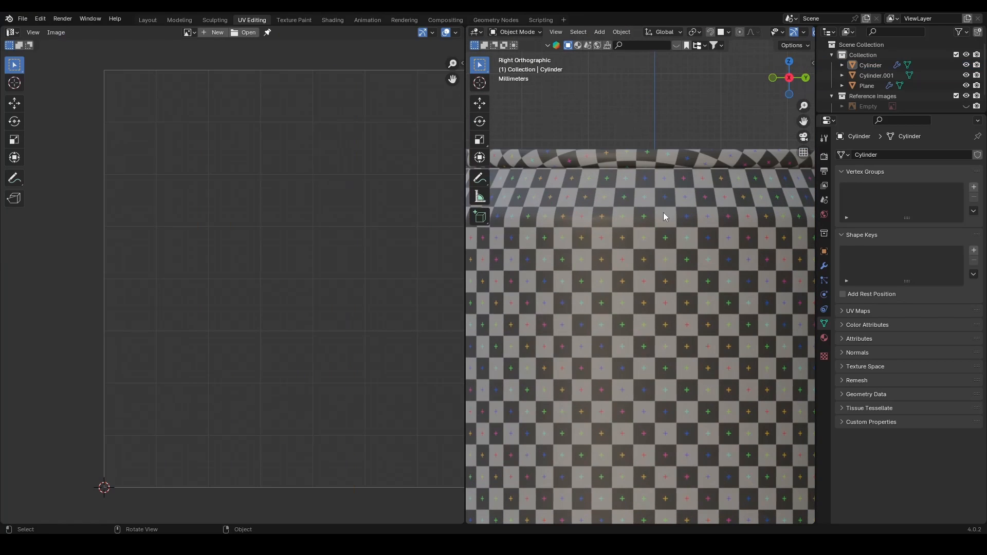
{"action": "middle_click_drag", "start_coordinate": [663, 211], "coordinate": [646, 149], "text": "shift"}
{"action": "scroll", "coordinate": [651, 250], "scroll_direction": "down", "scroll_amount": 4}
{"action": "left_click", "coordinate": [652, 248]}
{"action": "middle_click_drag", "start_coordinate": [649, 425], "coordinate": [646, 338], "text": "shift"}
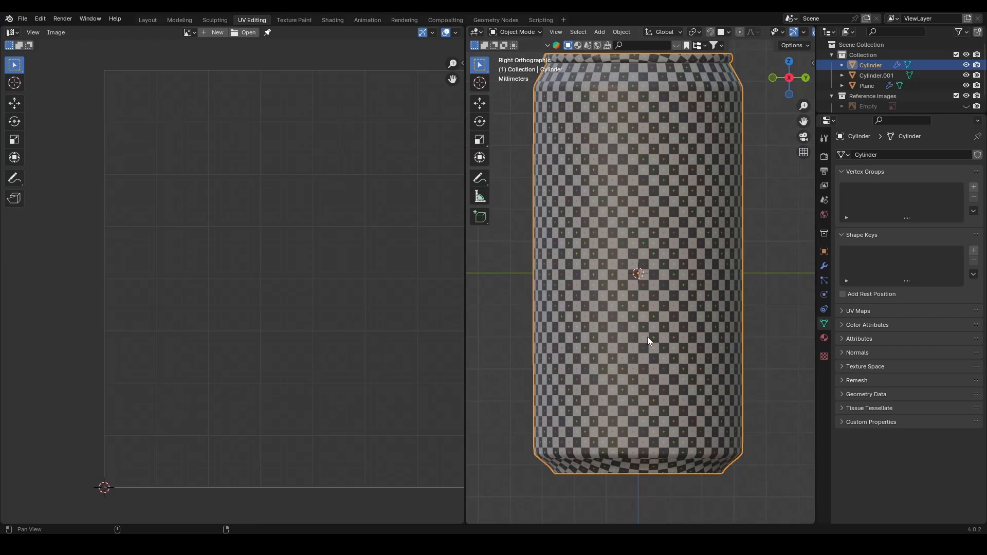
Reselect the can, open its mesh for editing with the full UV layout shown, and set UV selection to whole islands
{"action": "middle_click_drag", "start_coordinate": [694, 241], "coordinate": [694, 272], "text": "shift"}
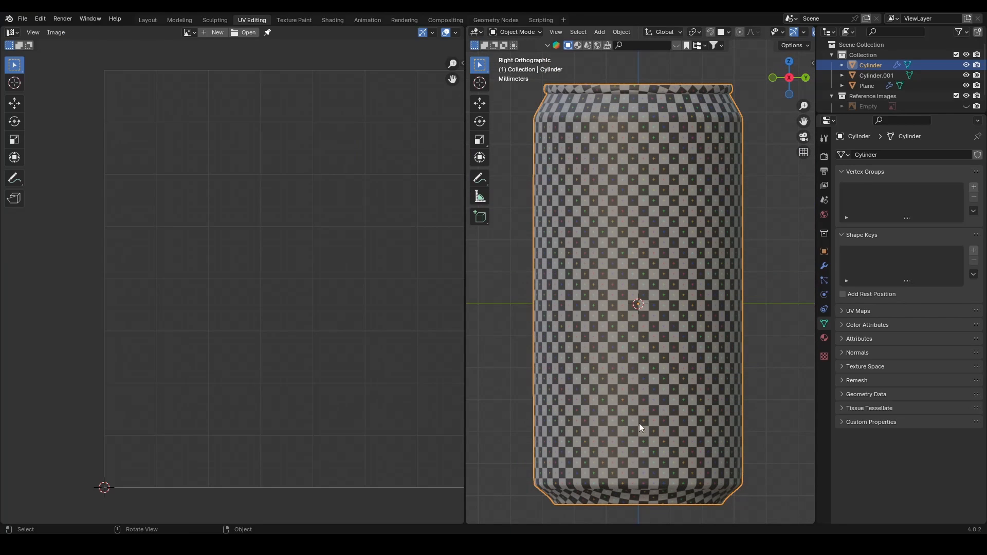
{"action": "left_click", "coordinate": [787, 283]}
{"action": "left_click", "coordinate": [667, 267]}
{"action": "key", "text": "Tab"}
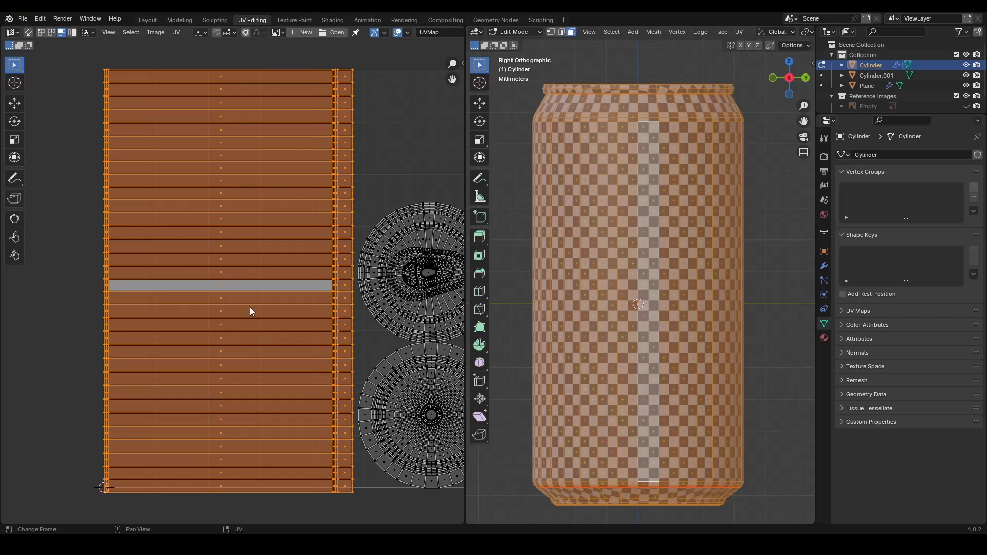
{"action": "scroll", "coordinate": [370, 340], "scroll_direction": "down", "scroll_amount": 4}
{"action": "scroll", "coordinate": [344, 320], "scroll_direction": "up", "scroll_amount": 2}
{"action": "middle_click_drag", "start_coordinate": [344, 320], "coordinate": [303, 330]}
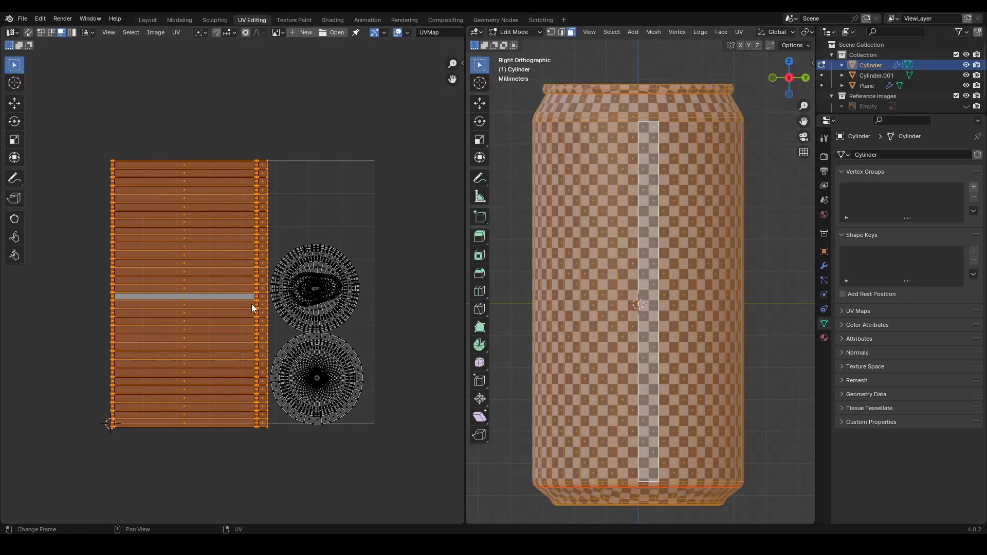
{"action": "left_click", "coordinate": [72, 32]}
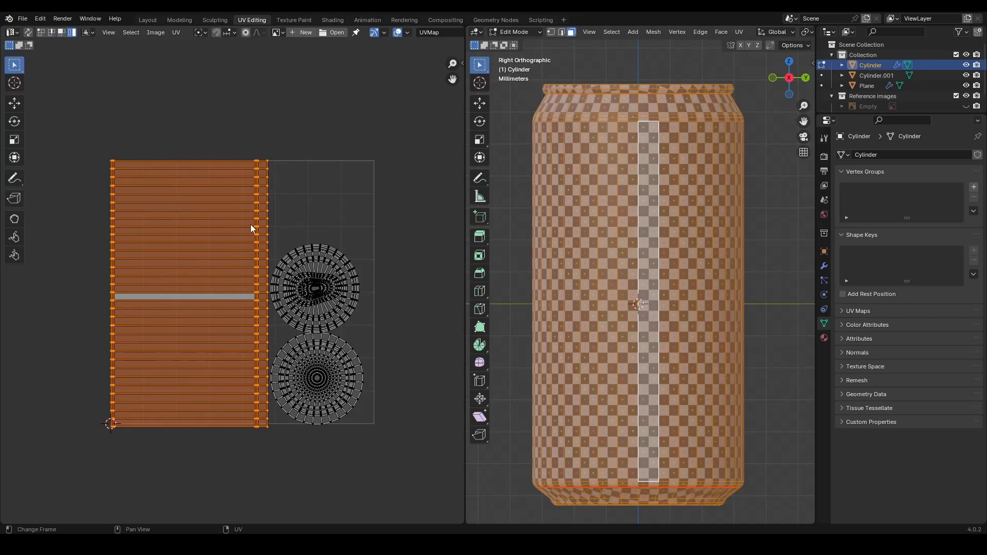
Select the body island and rotate it by 90°, with the can's neck band ending up along its upper edge
{"action": "left_click", "coordinate": [326, 263]}
{"action": "left_click", "coordinate": [334, 367]}
{"action": "left_click", "coordinate": [205, 273]}
{"action": "type", "text": "r"}
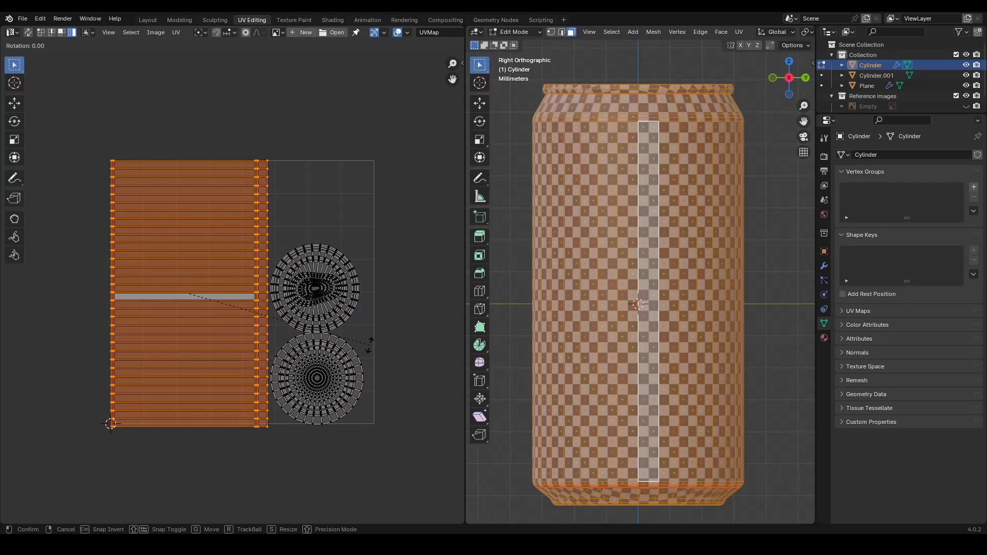
{"action": "type", "text": "90"}
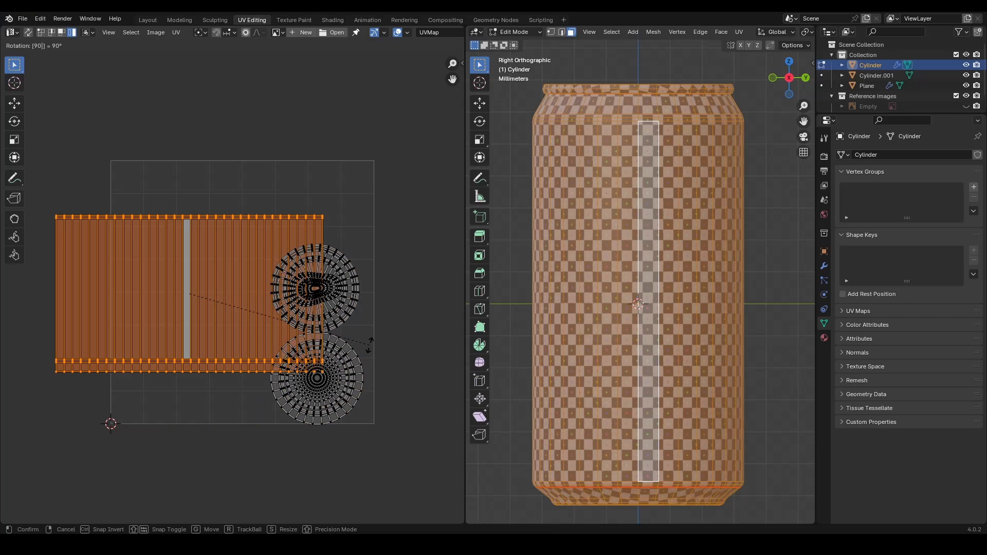
{"action": "key", "text": "Return"}
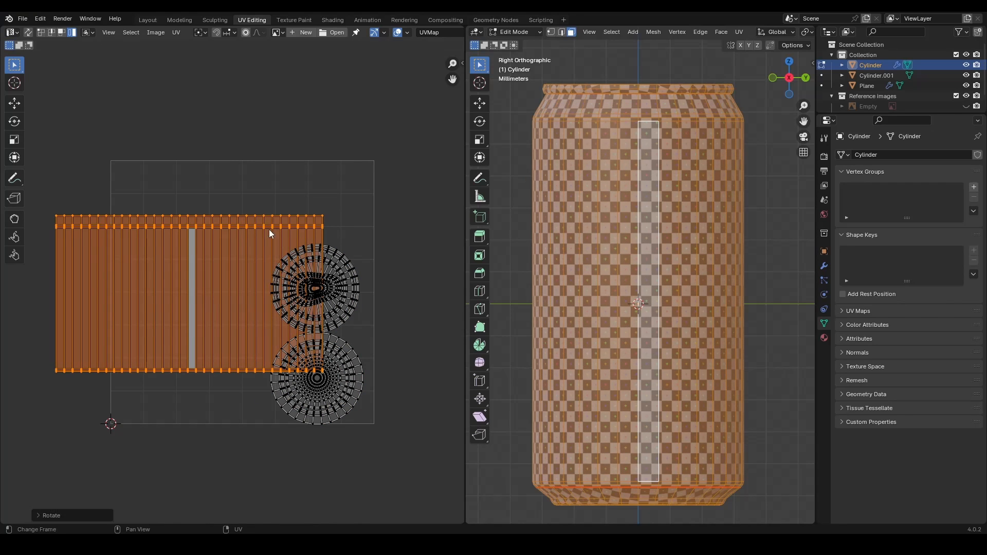
Move the body island about 0.20 along X and about 0.16 along Y to fit the upper part of the UV square
{"action": "key", "text": "g"}
{"action": "key", "text": "x"}
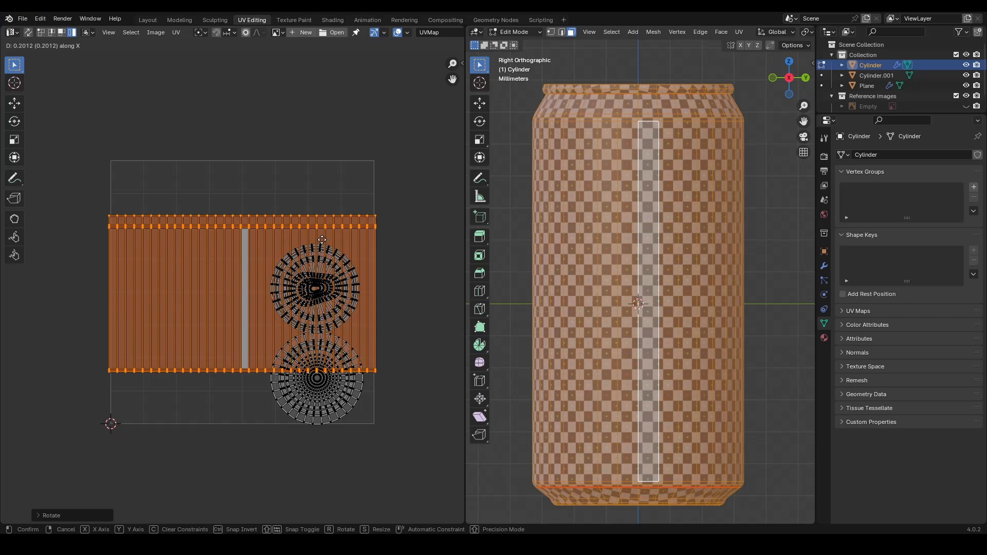
{"action": "left_click", "coordinate": [322, 239]}
{"action": "key", "text": "g"}
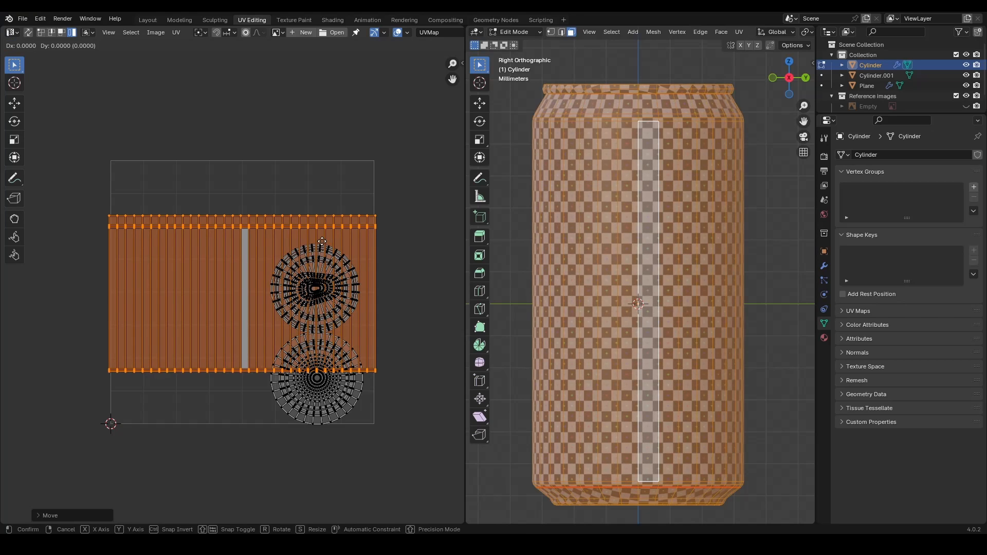
{"action": "key", "text": "y"}
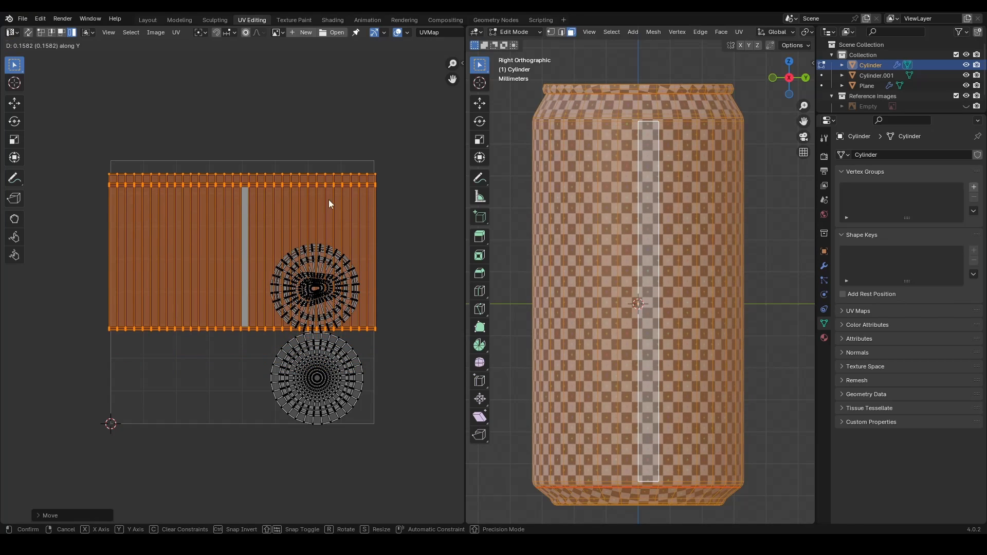
{"action": "left_click", "coordinate": [329, 199]}
Place the lid's circular island under the body island, opposite the base island, and nudge the base island slightly up along Y
{"action": "left_click", "coordinate": [337, 319]}
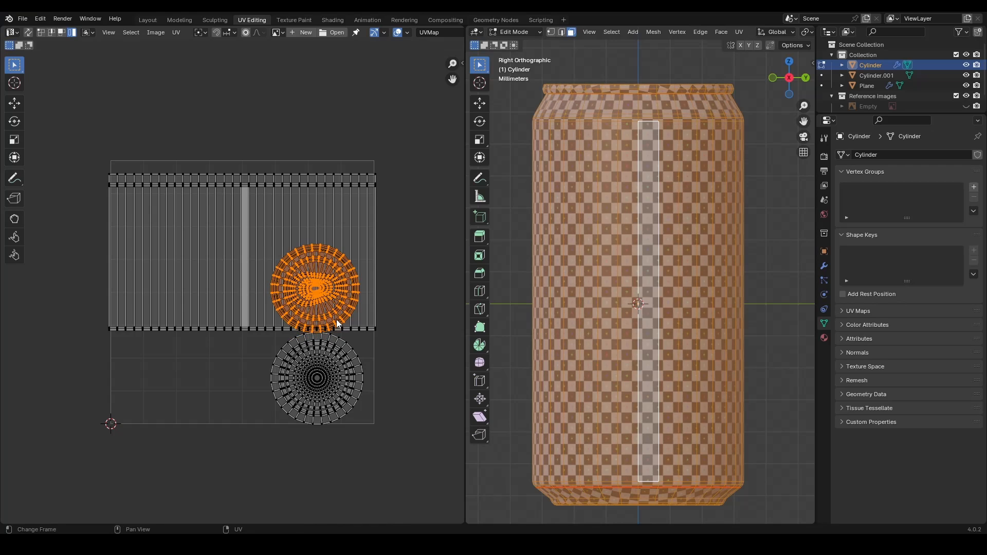
{"action": "key", "text": "g"}
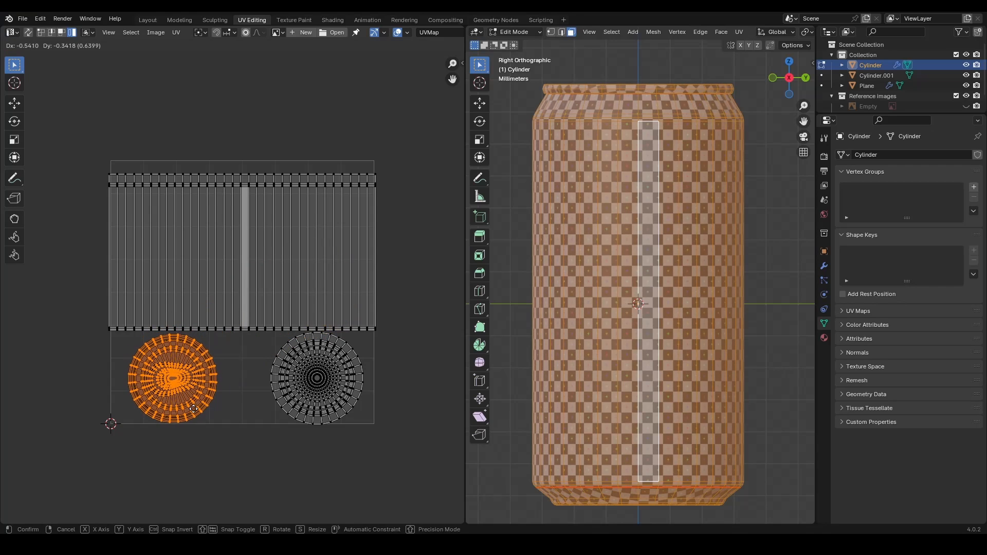
{"action": "left_click", "coordinate": [193, 409]}
{"action": "left_click", "coordinate": [291, 389]}
{"action": "scroll", "coordinate": [288, 394], "scroll_direction": "up", "scroll_amount": 1}
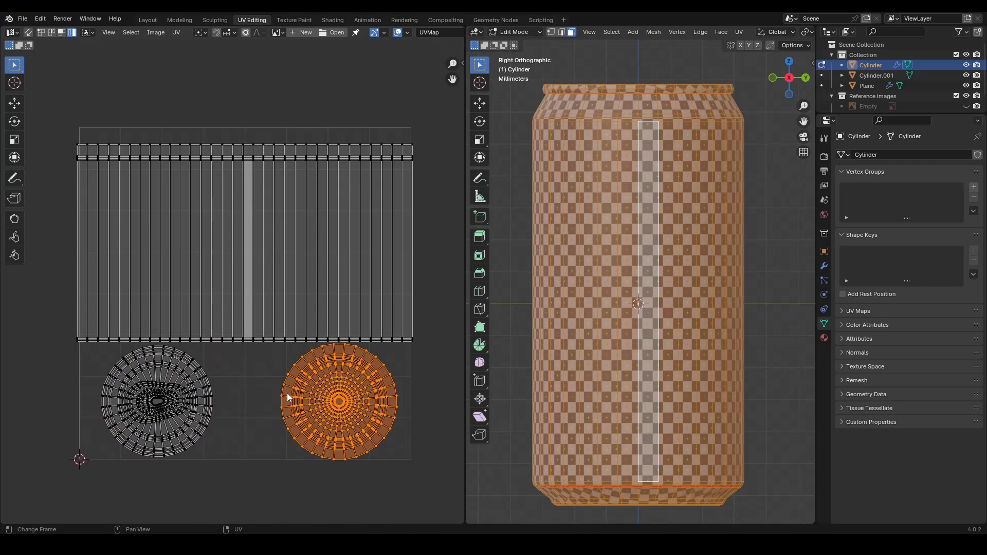
{"action": "key", "text": "g"}
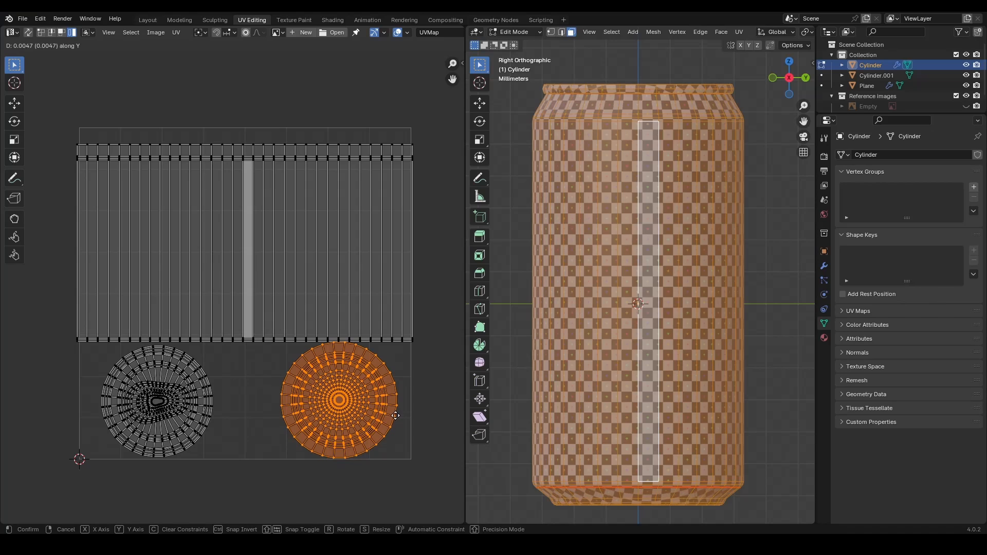
{"action": "left_click", "coordinate": [366, 421]}
Raise the body island slightly along Y to leave a gap above the two circular islands
{"action": "left_click", "coordinate": [204, 409]}
{"action": "scroll", "coordinate": [252, 411], "scroll_direction": "up", "scroll_amount": 2}
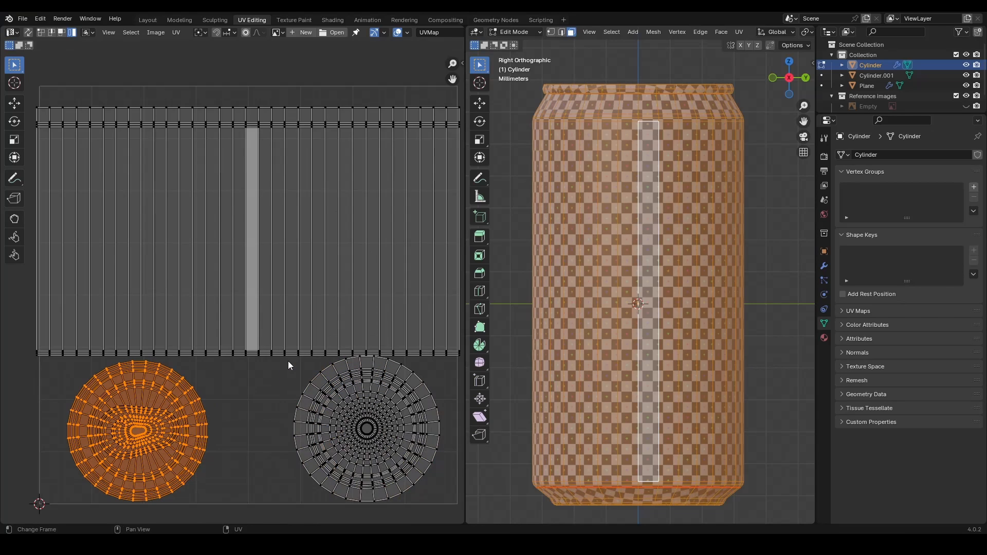
{"action": "left_click", "coordinate": [373, 354]}
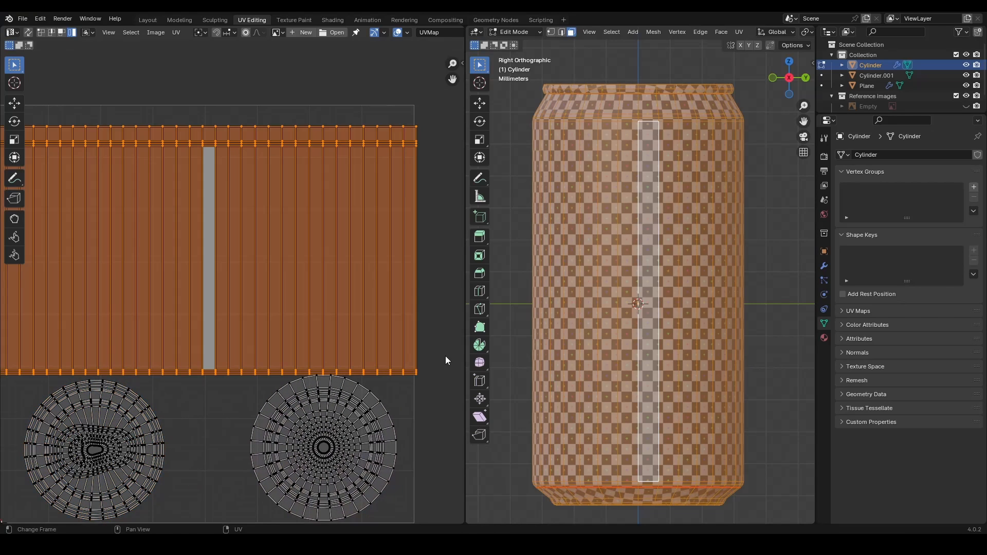
{"action": "key", "text": "g"}
{"action": "key", "text": "y"}
{"action": "left_click", "coordinate": [445, 351]}
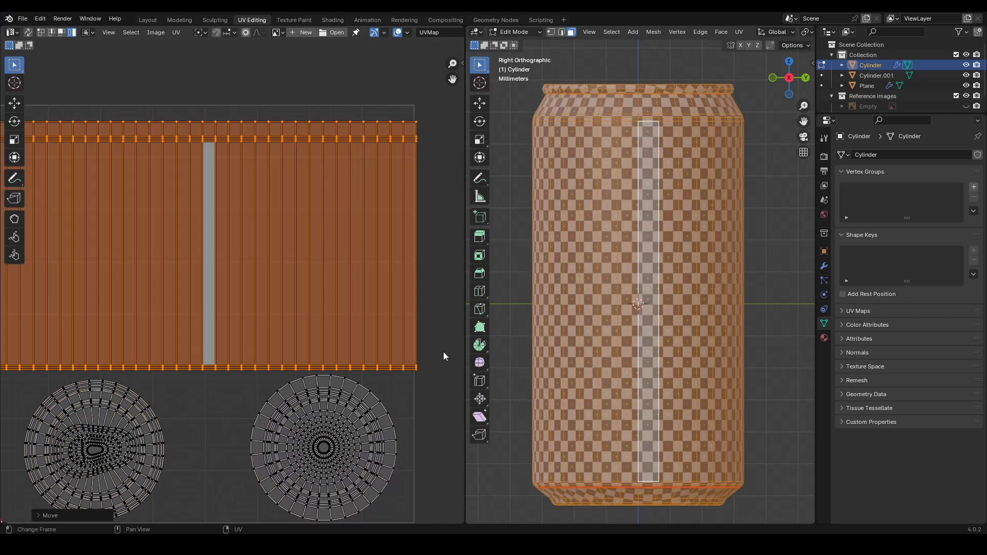
Check the body island's side edges against the UV square and scale the island uniformly to about 0.98
{"action": "scroll", "coordinate": [437, 350], "scroll_direction": "up", "scroll_amount": 2}
{"action": "middle_click_drag", "start_coordinate": [437, 350], "coordinate": [263, 291]}
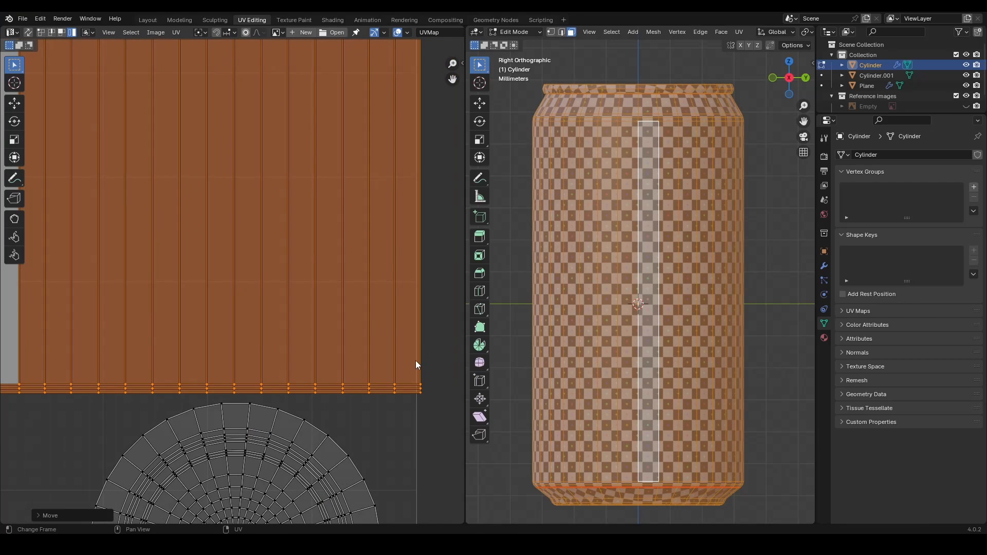
{"action": "scroll", "coordinate": [416, 361], "scroll_direction": "down", "scroll_amount": 5}
{"action": "middle_click_drag", "start_coordinate": [416, 362], "coordinate": [544, 362]}
{"action": "scroll", "coordinate": [110, 304], "scroll_direction": "up", "scroll_amount": 4}
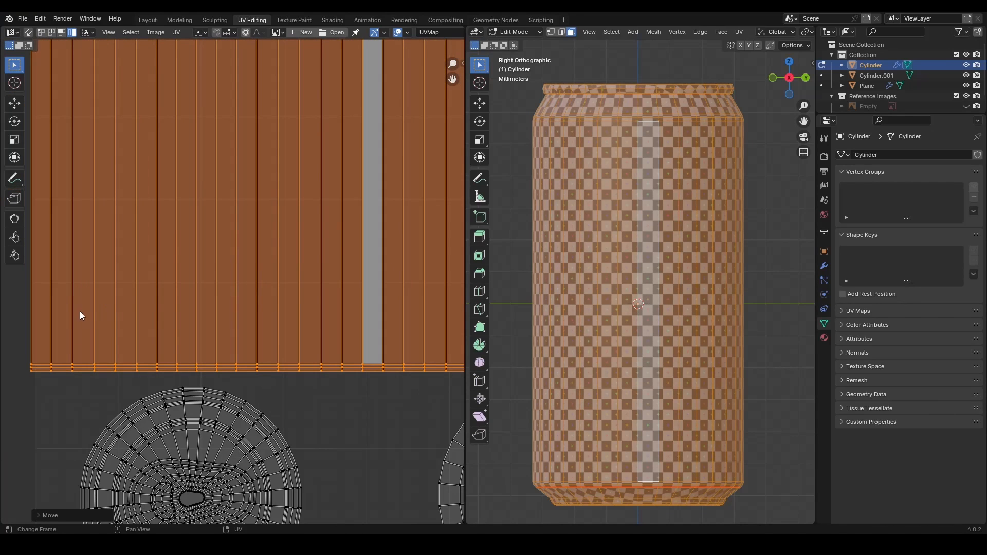
{"action": "scroll", "coordinate": [230, 281], "scroll_direction": "down", "scroll_amount": 2}
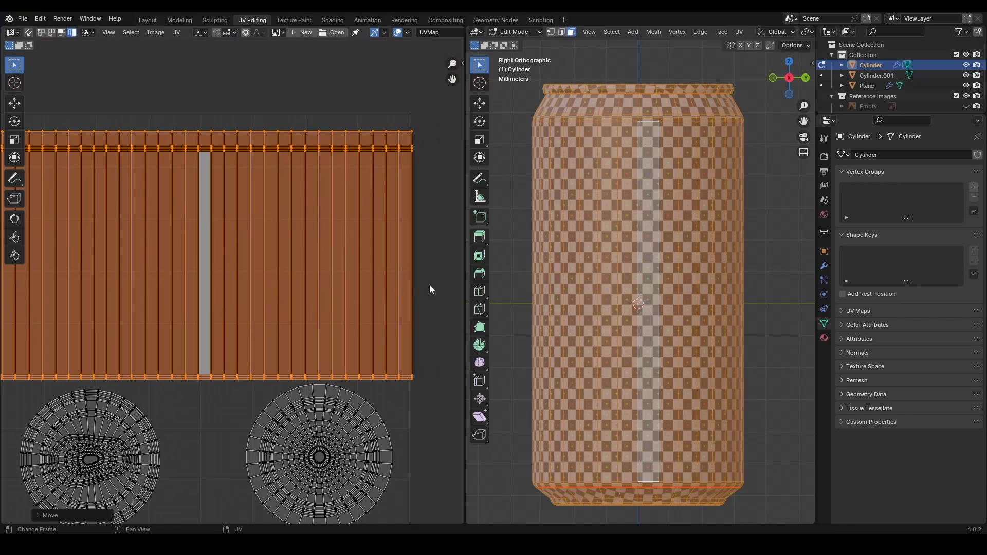
{"action": "key", "text": "s"}
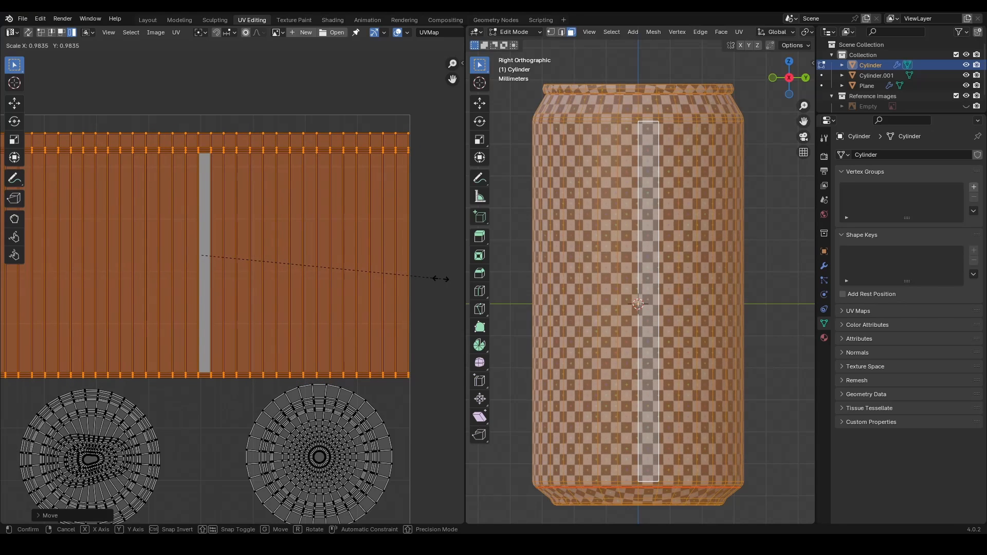
{"action": "left_click", "coordinate": [440, 278]}
Scale the body island uniformly by about 0.99 more, keeping both side edges within the UV square
{"action": "scroll", "coordinate": [370, 287], "scroll_direction": "down", "scroll_amount": 3}
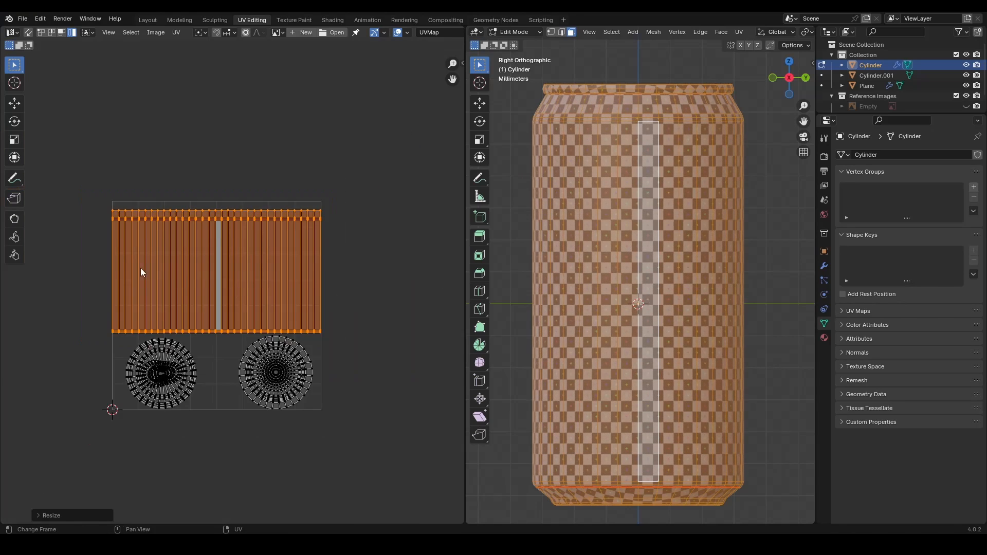
{"action": "scroll", "coordinate": [141, 267], "scroll_direction": "up", "scroll_amount": 3}
{"action": "middle_click_drag", "start_coordinate": [57, 277], "coordinate": [255, 244]}
{"action": "scroll", "coordinate": [154, 370], "scroll_direction": "up", "scroll_amount": 5}
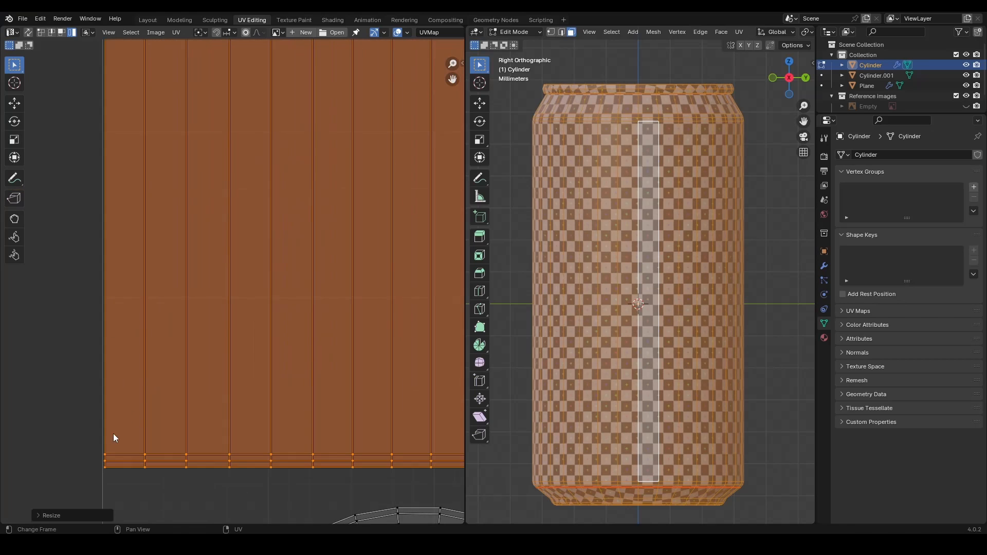
{"action": "scroll", "coordinate": [285, 292], "scroll_direction": "down", "scroll_amount": 4}
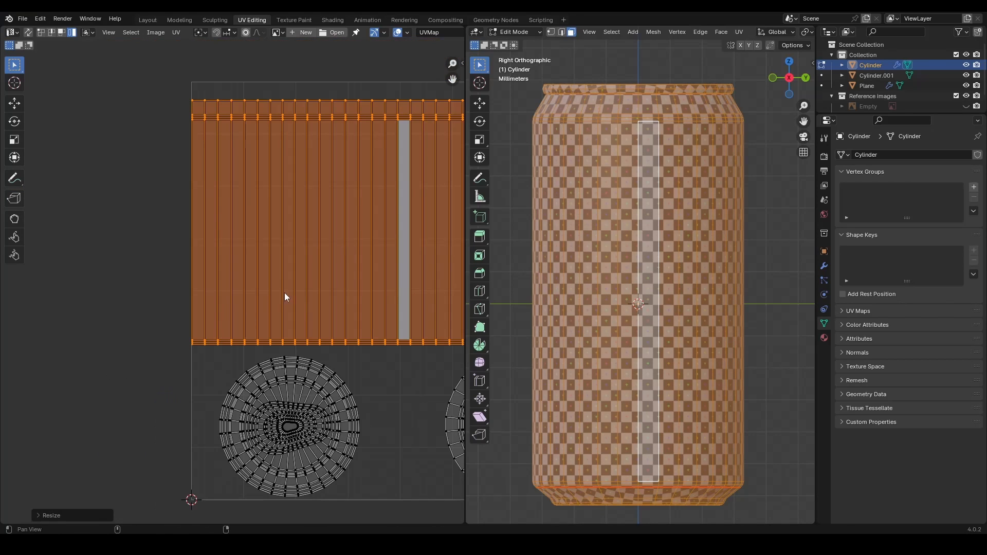
{"action": "middle_click_drag", "start_coordinate": [285, 292], "coordinate": [103, 280]}
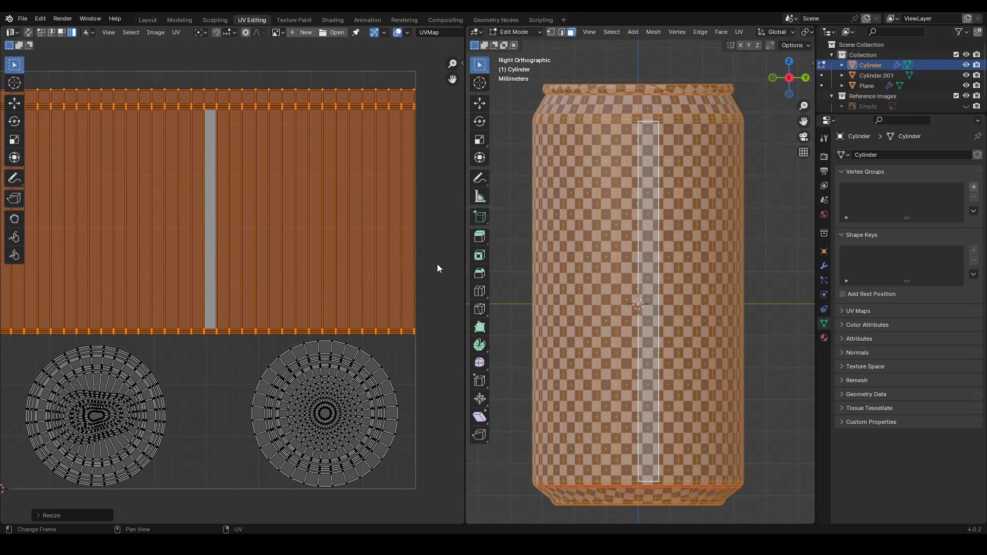
{"action": "key", "text": "s"}
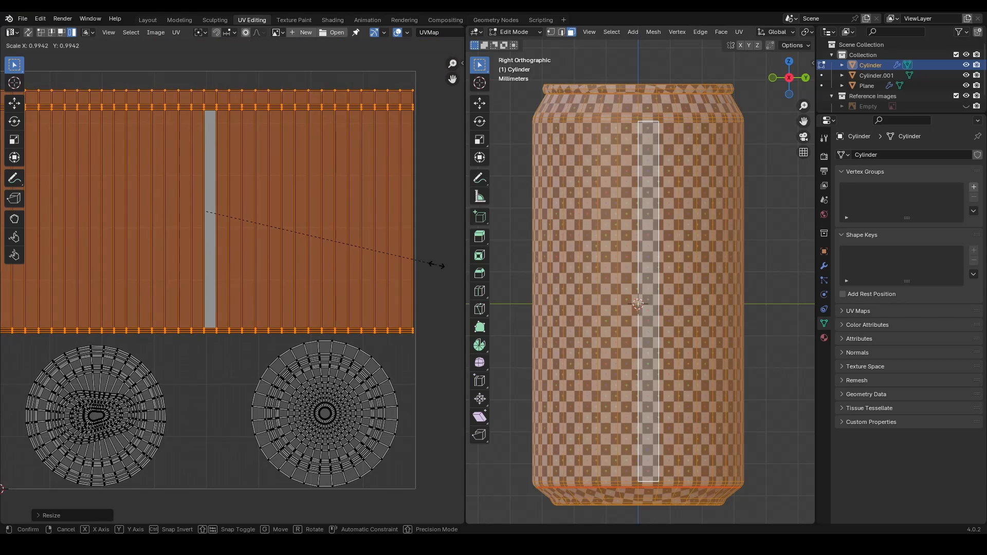
{"action": "left_click", "coordinate": [429, 276]}
{"action": "middle_click_drag", "start_coordinate": [208, 271], "coordinate": [387, 271]}
{"action": "scroll", "coordinate": [181, 304], "scroll_direction": "up", "scroll_amount": 3}
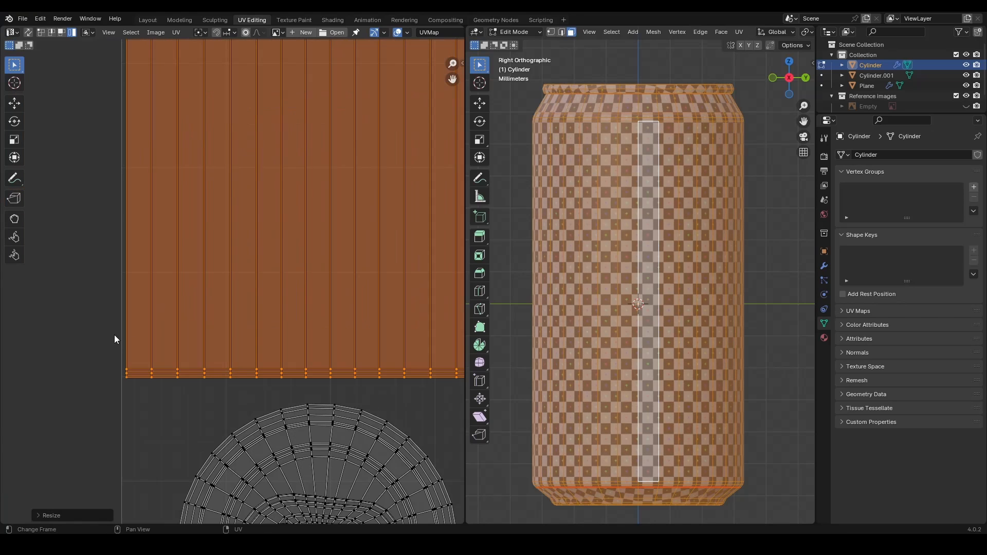
{"action": "scroll", "coordinate": [116, 326], "scroll_direction": "down", "scroll_amount": 4}
{"action": "scroll", "coordinate": [331, 261], "scroll_direction": "down", "scroll_amount": 2}
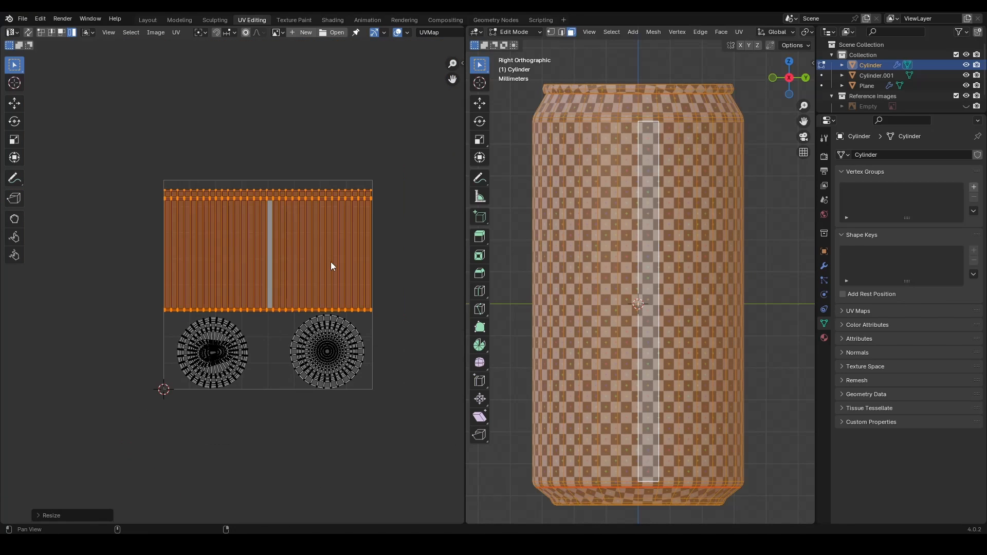
{"action": "middle_click_drag", "start_coordinate": [331, 263], "coordinate": [317, 266]}
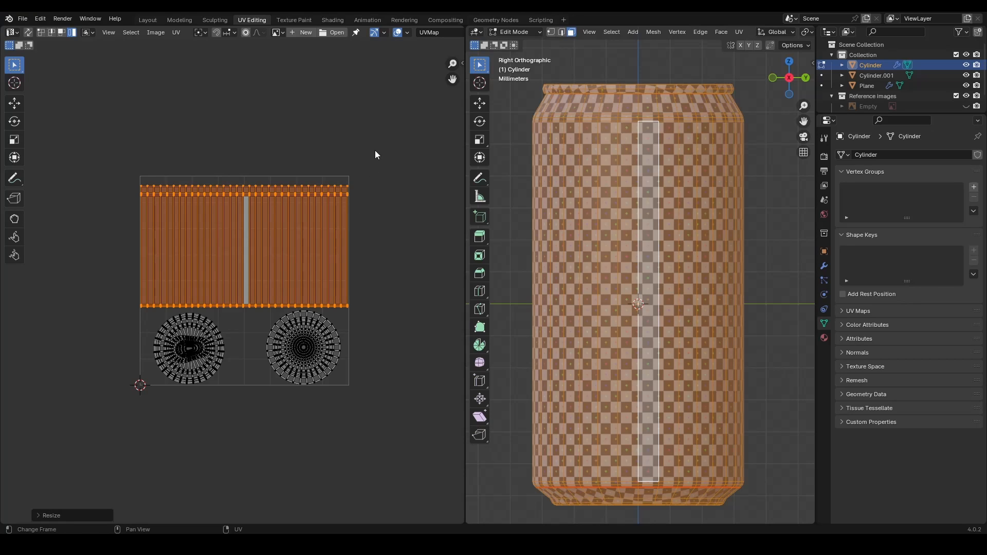
Start exporting the UV layout as a PNG image and choose the Home folder as its destination
{"action": "scroll", "coordinate": [375, 153], "scroll_direction": "up", "scroll_amount": 1}
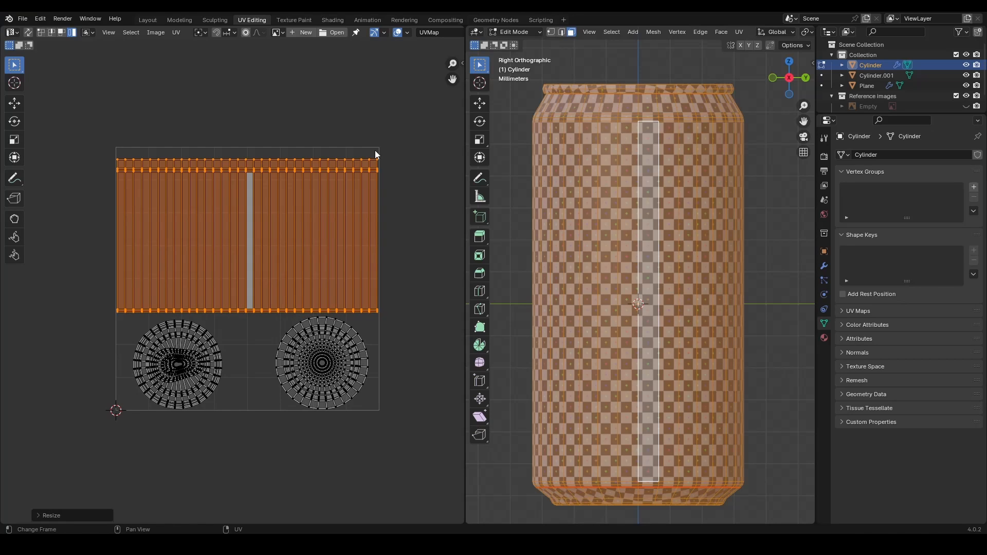
{"action": "left_click", "coordinate": [175, 33]}
{"action": "left_click", "coordinate": [226, 338]}
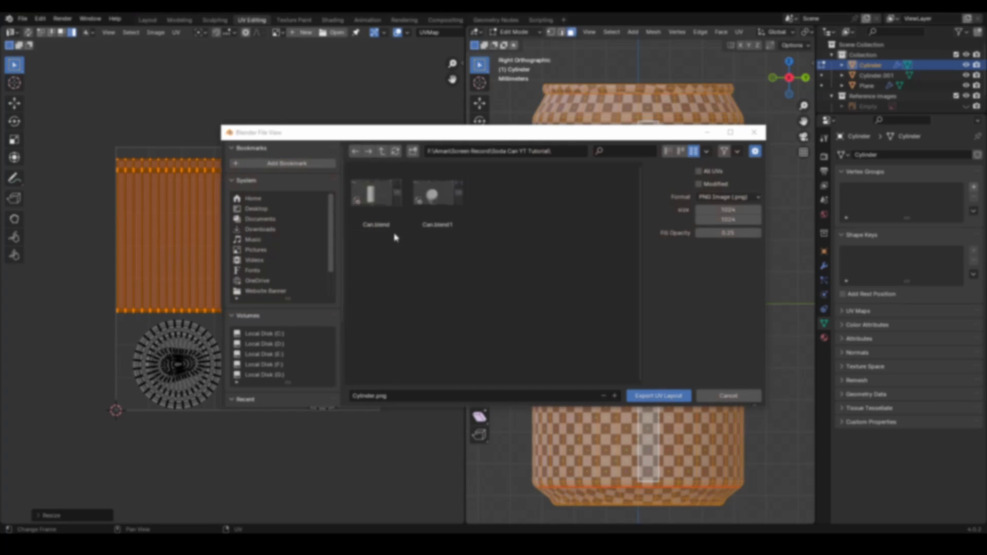
{"action": "left_click", "coordinate": [259, 209]}
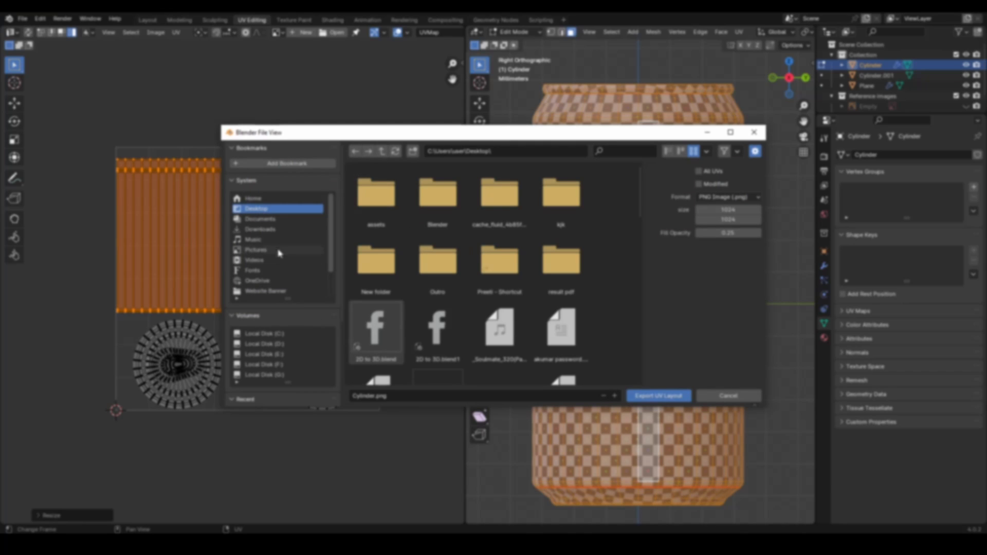
{"action": "left_click", "coordinate": [274, 200]}
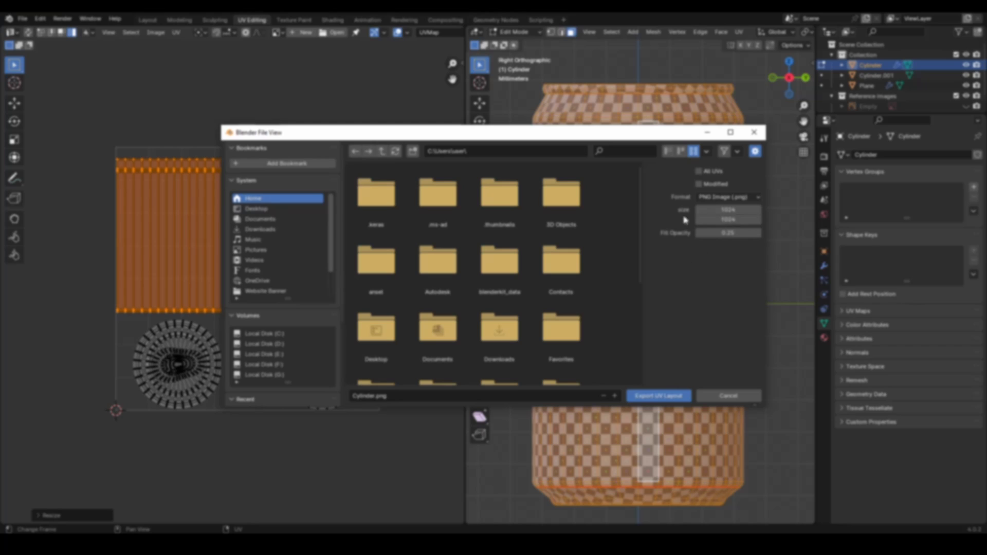
Set the exported UV layout image size to 2048 by 2048 pixels
{"action": "left_click", "coordinate": [725, 210]}
{"action": "left_click", "coordinate": [734, 211]}
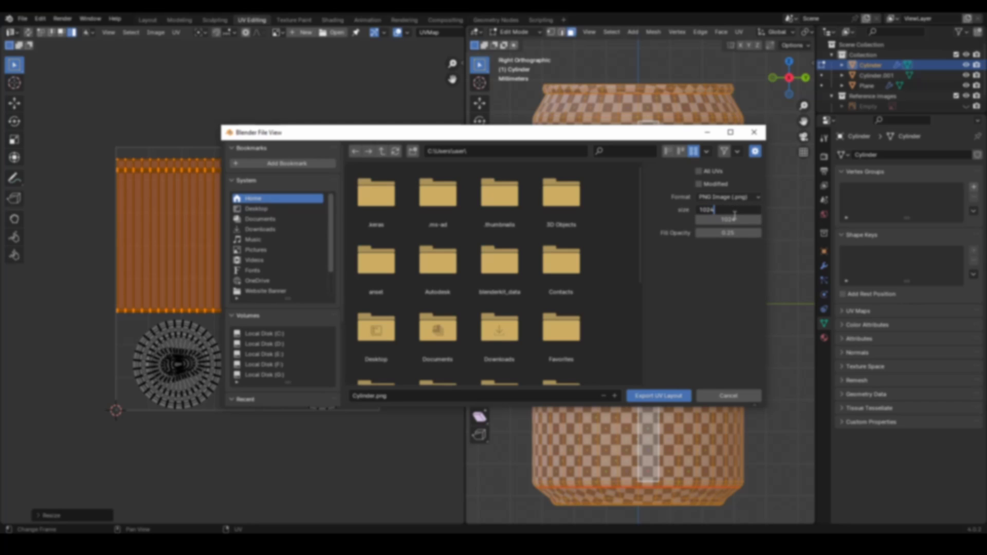
{"action": "type", "text": "*2"}
{"action": "key", "text": "Tab"}
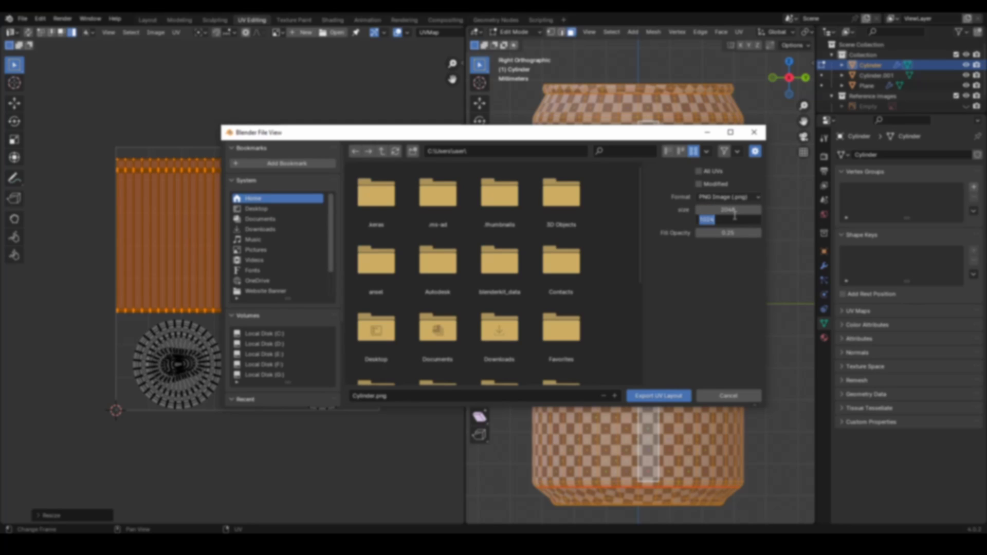
{"action": "key", "text": "Right"}
{"action": "type", "text": "*2"}
{"action": "key", "text": "Return"}
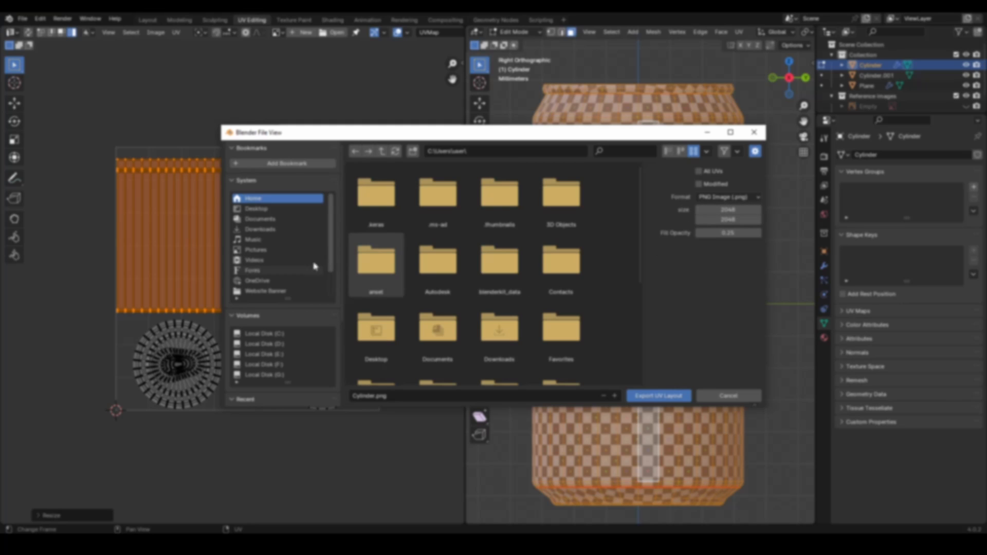
Export the UV layout as UV Layout.png into the Soda Can YT Tutorial folder
{"action": "left_click", "coordinate": [255, 209]}
{"action": "double_click", "coordinate": [539, 271]}
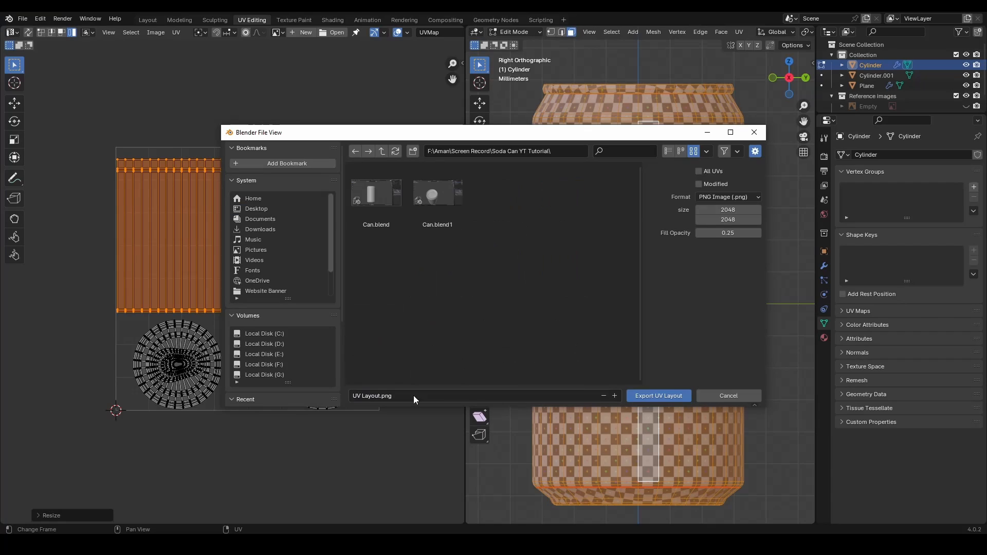
{"action": "left_click", "coordinate": [654, 392]}
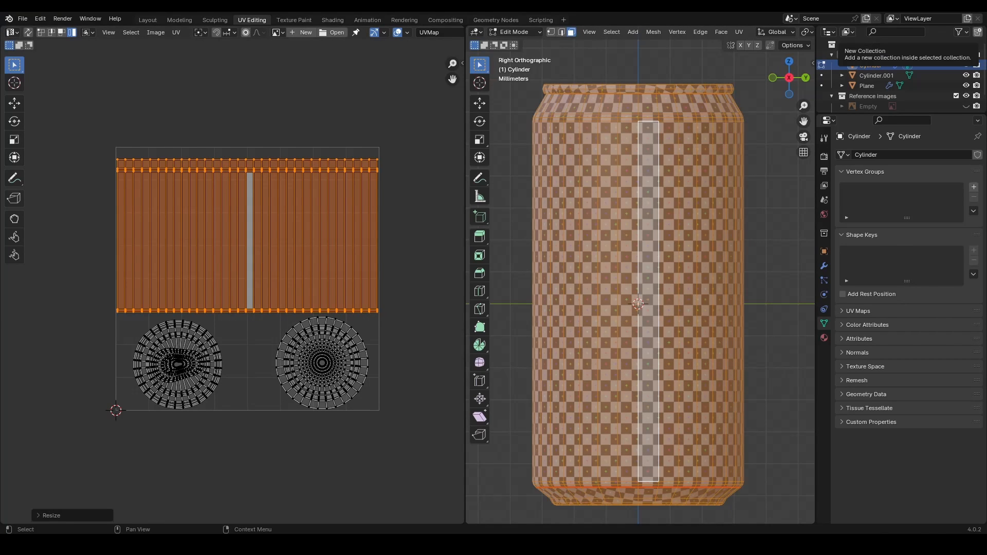
Switch to the image viewer and examine the label design in the Santa Cruz can reference images
{"action": "key", "text": "ctrl+q"}
{"action": "left_click", "coordinate": [452, 291]}
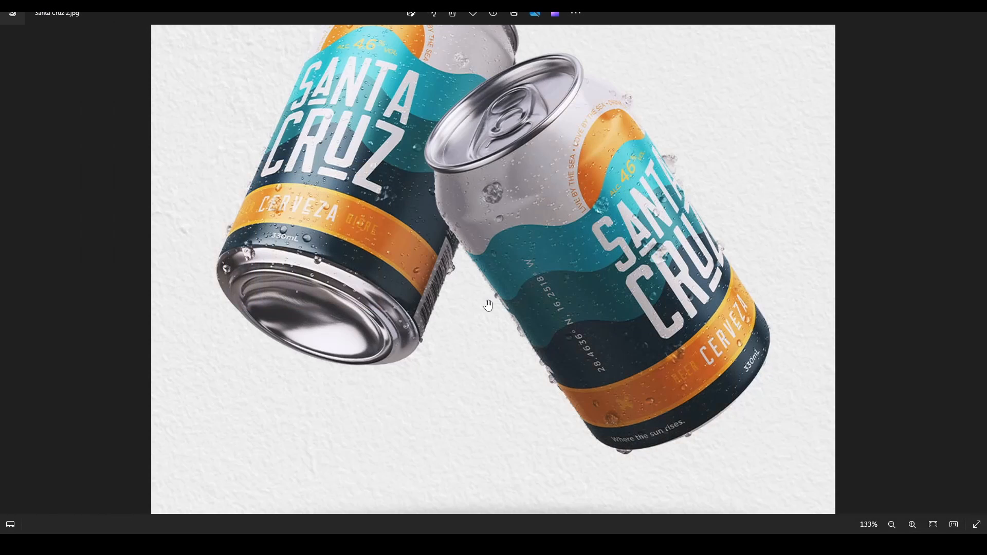
{"action": "scroll", "coordinate": [538, 315], "scroll_direction": "down", "scroll_amount": 2}
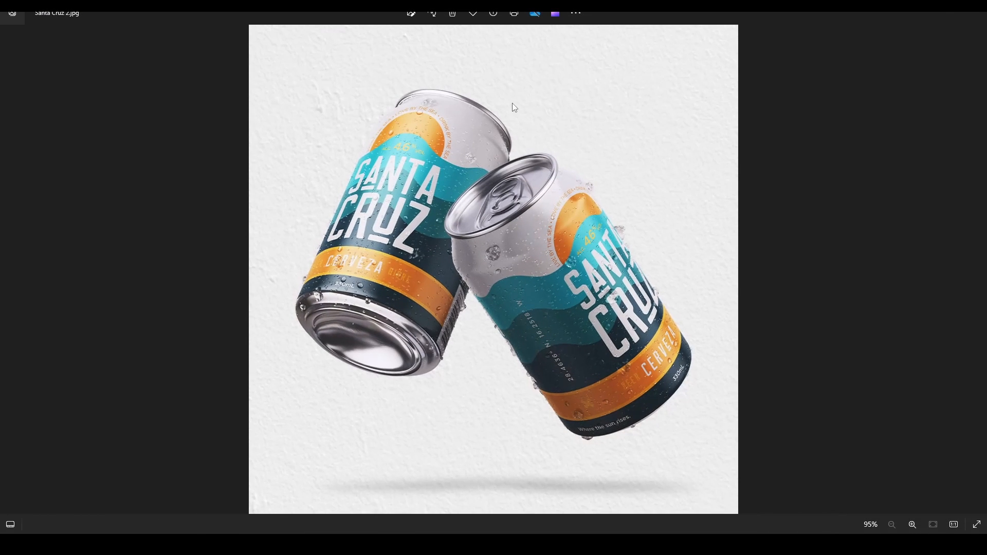
{"action": "left_click", "coordinate": [979, 270]}
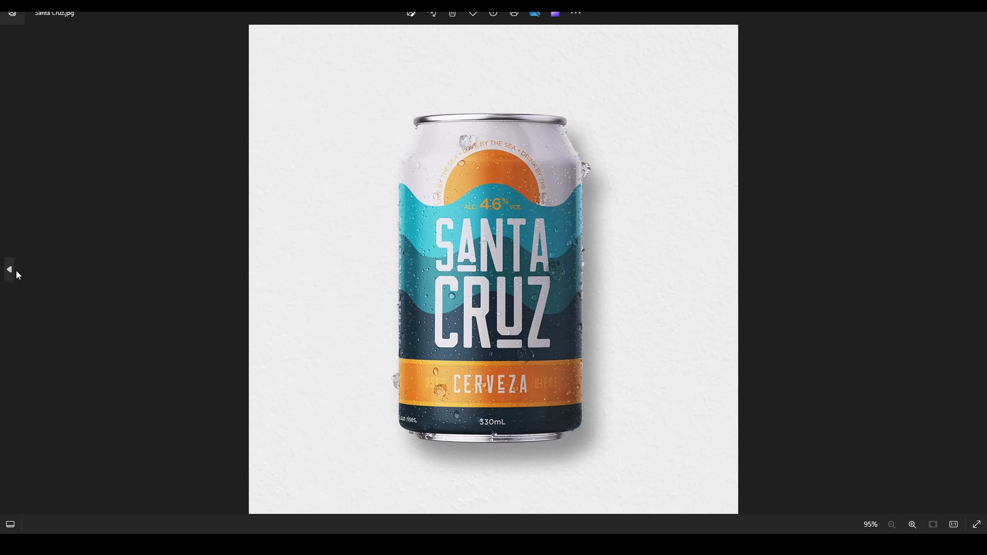
{"action": "left_click", "coordinate": [12, 271]}
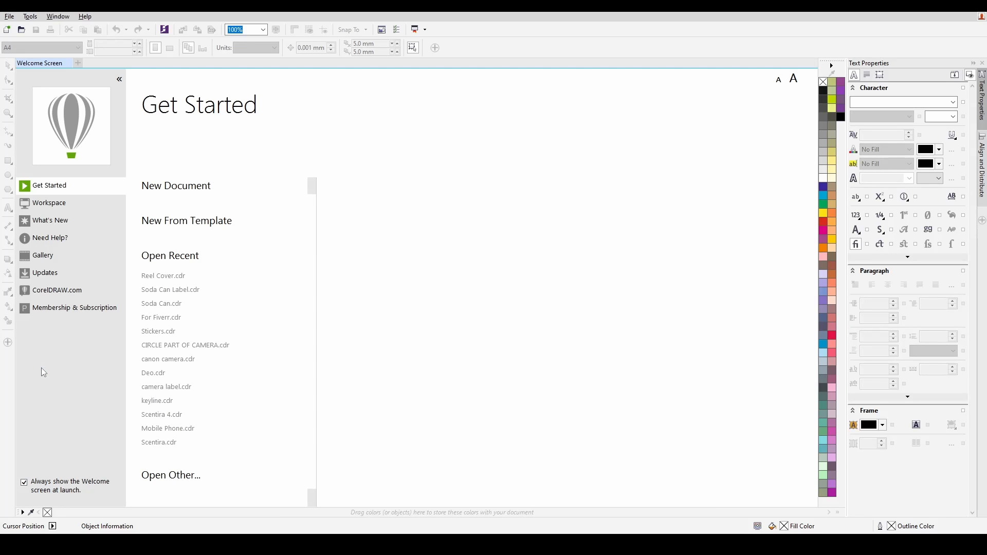
Switch to CorelDRAW, review the new-document settings without creating one, and go to the Soda Can Label document
{"action": "left_click", "coordinate": [168, 190]}
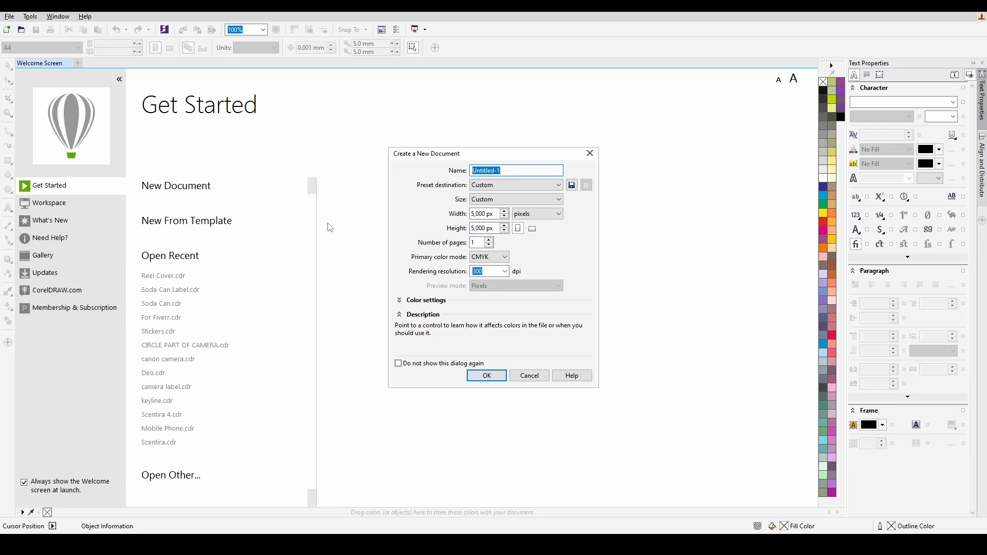
{"action": "left_click", "coordinate": [530, 376]}
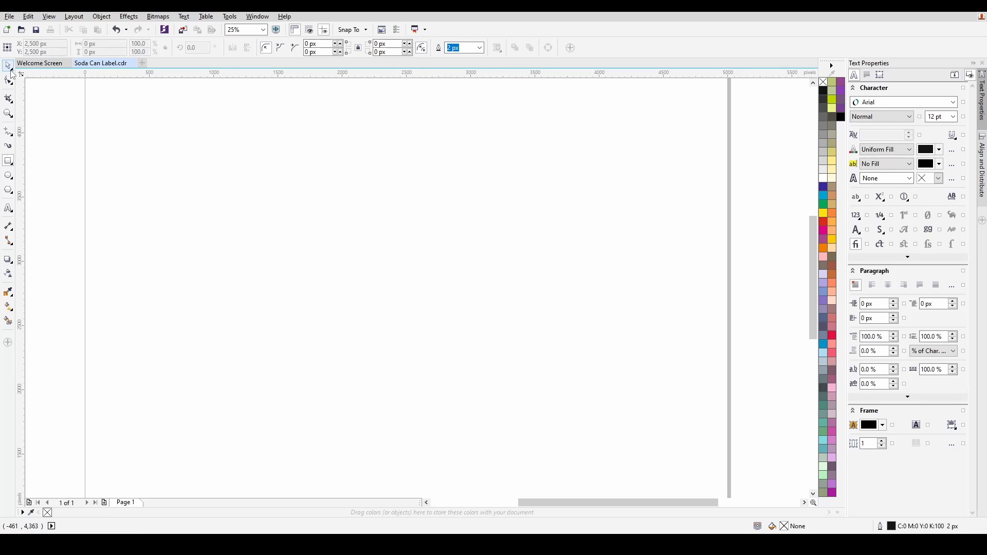
{"action": "left_click", "coordinate": [11, 71]}
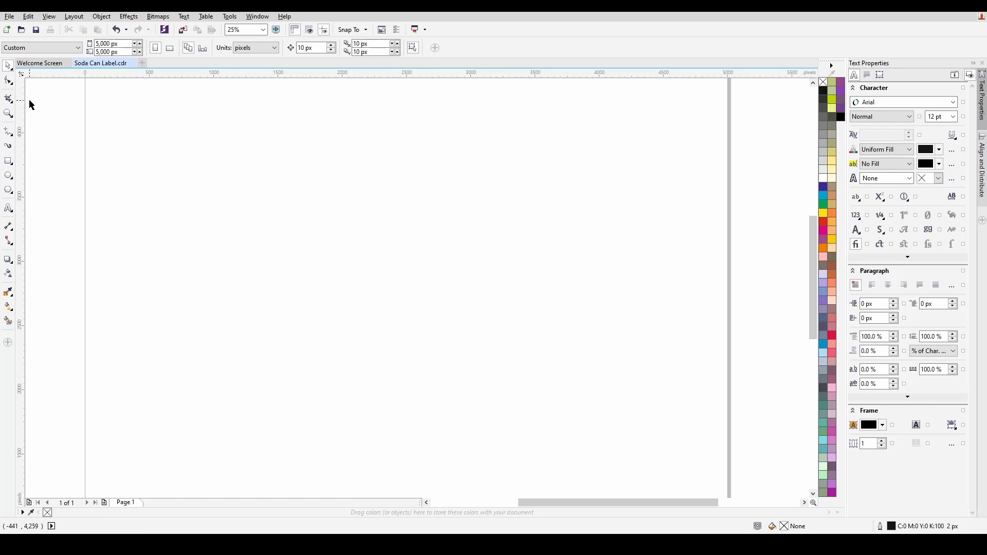
Import UV Layout.png from the Soda Can YT Tutorial folder and centre it on the page
{"action": "left_click", "coordinate": [12, 17]}
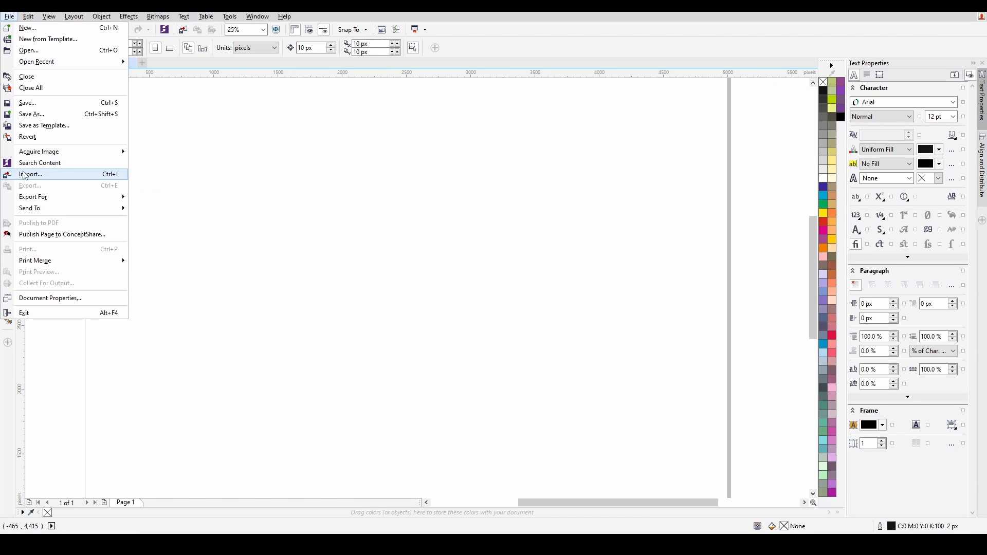
{"action": "left_click", "coordinate": [31, 161]}
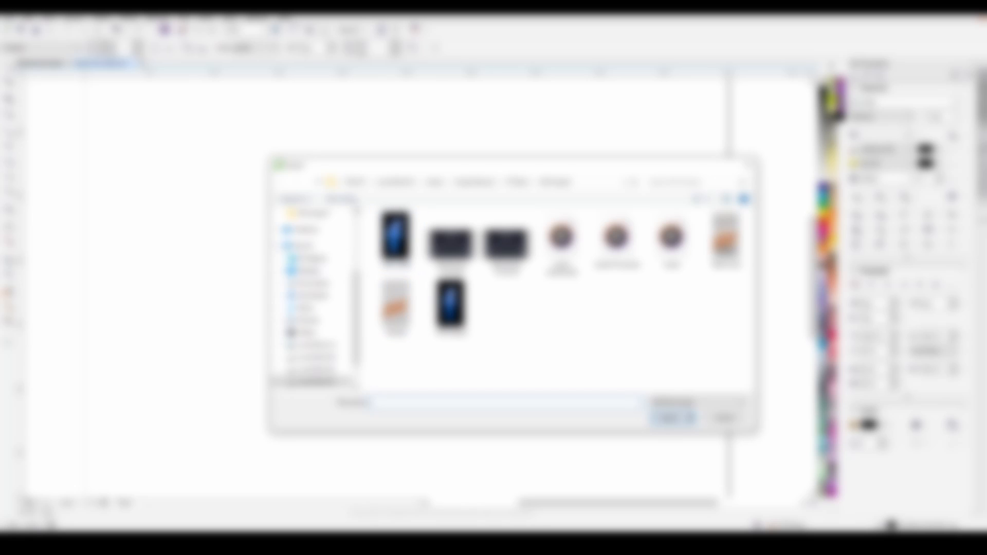
{"action": "left_click", "coordinate": [319, 183]}
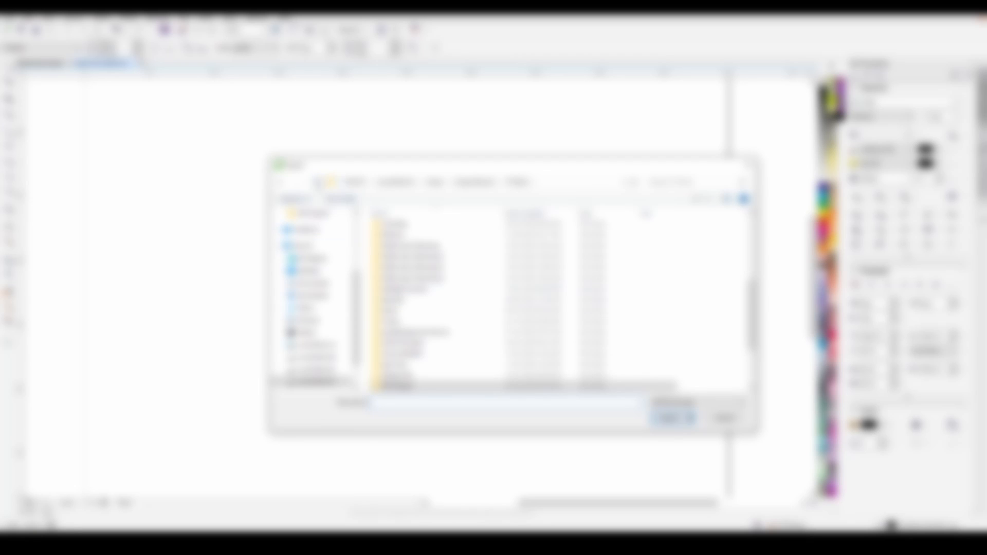
{"action": "left_click", "coordinate": [318, 184]}
{"action": "double_click", "coordinate": [468, 304]}
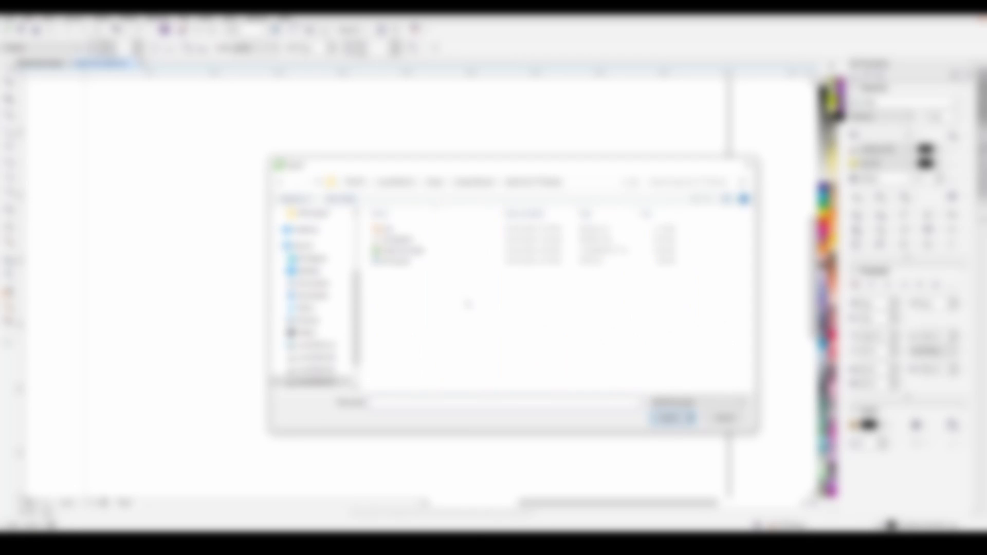
{"action": "left_click", "coordinate": [413, 265]}
{"action": "left_click", "coordinate": [668, 418]}
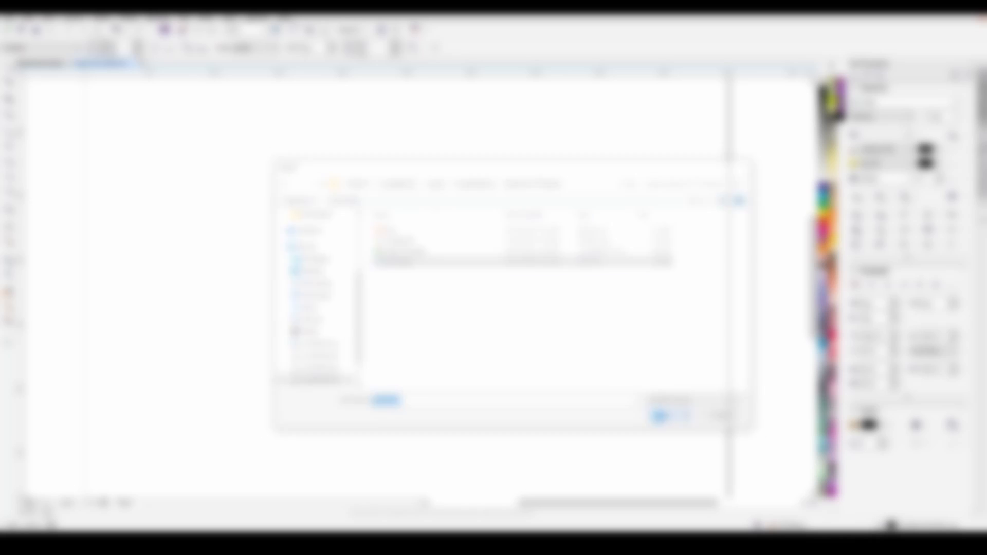
{"action": "left_click", "coordinate": [303, 226]}
{"action": "key", "text": "p"}
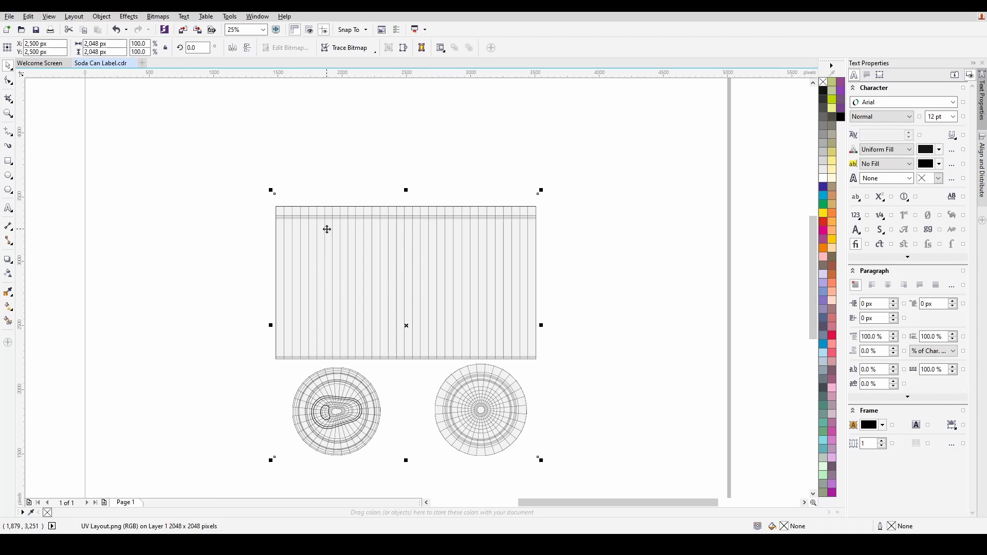
{"action": "left_click", "coordinate": [656, 356]}
Examine the imported UV layout's body and circular islands up close and check the image's pixel size
{"action": "scroll", "coordinate": [378, 291], "scroll_direction": "up", "scroll_amount": 2}
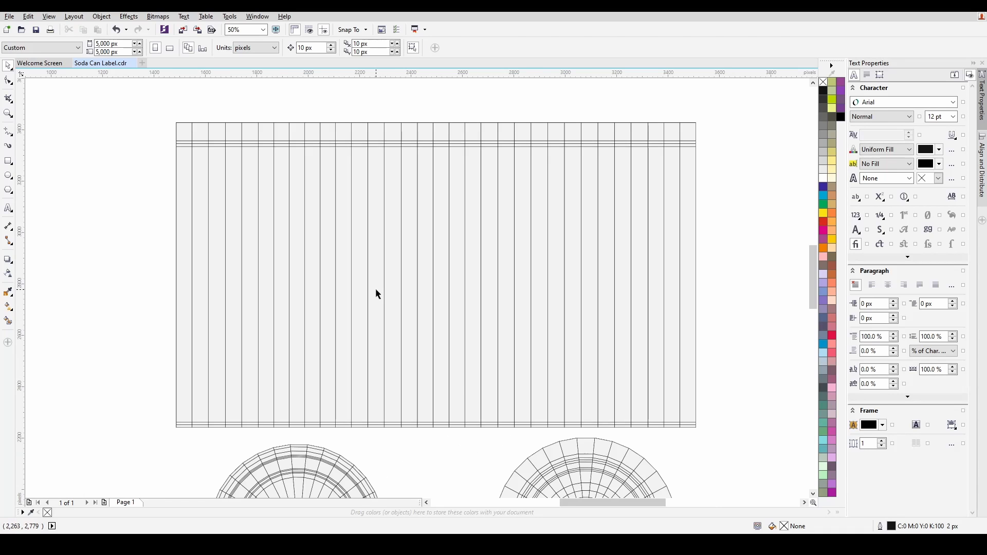
{"action": "scroll", "coordinate": [375, 288], "scroll_direction": "down", "scroll_amount": 2}
{"action": "left_click", "coordinate": [353, 294]}
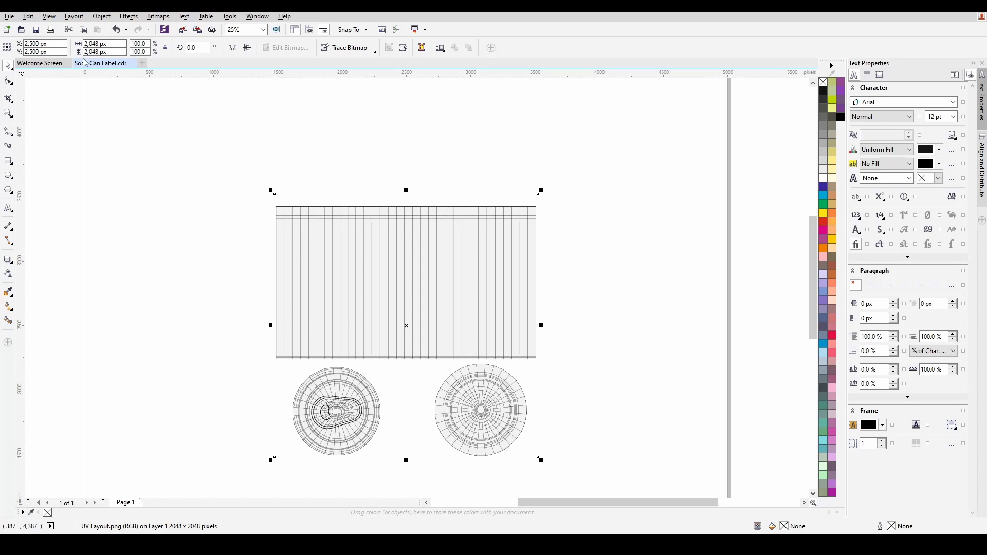
{"action": "left_click", "coordinate": [144, 212]}
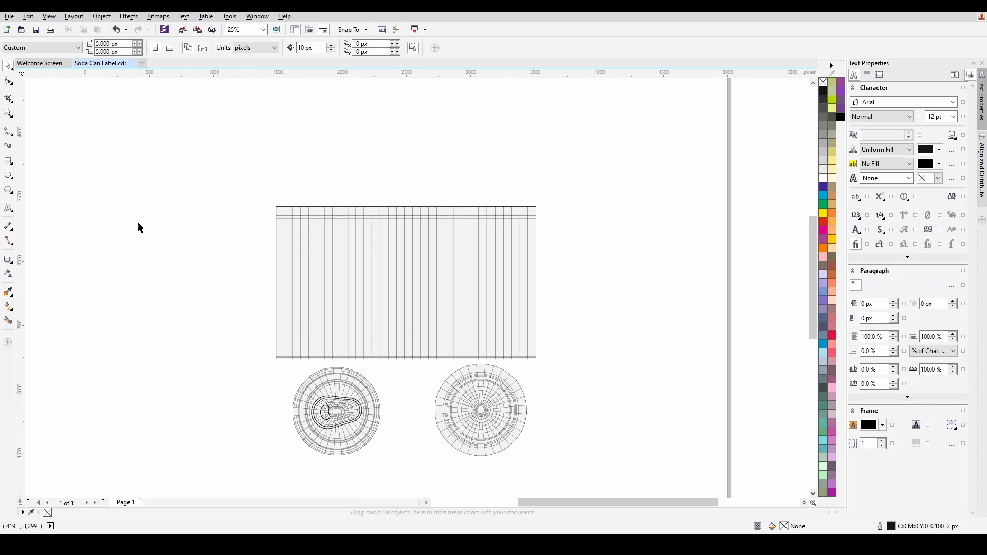
Draw a rectangle about 2,011 by 1,192 px over the body island and set its outline width to Hairline
{"action": "left_click", "coordinate": [301, 251]}
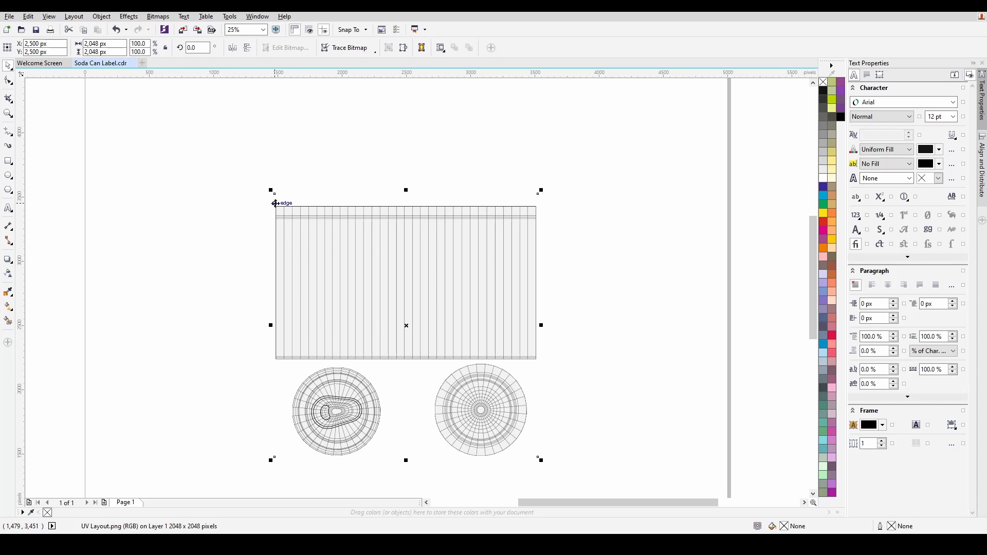
{"action": "left_click", "coordinate": [7, 162]}
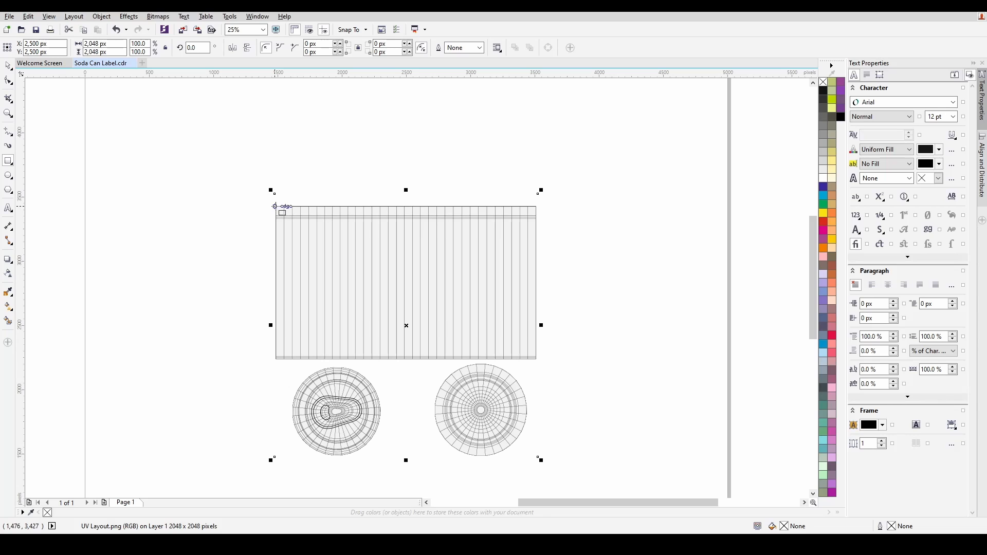
{"action": "left_click_drag", "start_coordinate": [275, 206], "coordinate": [534, 360]}
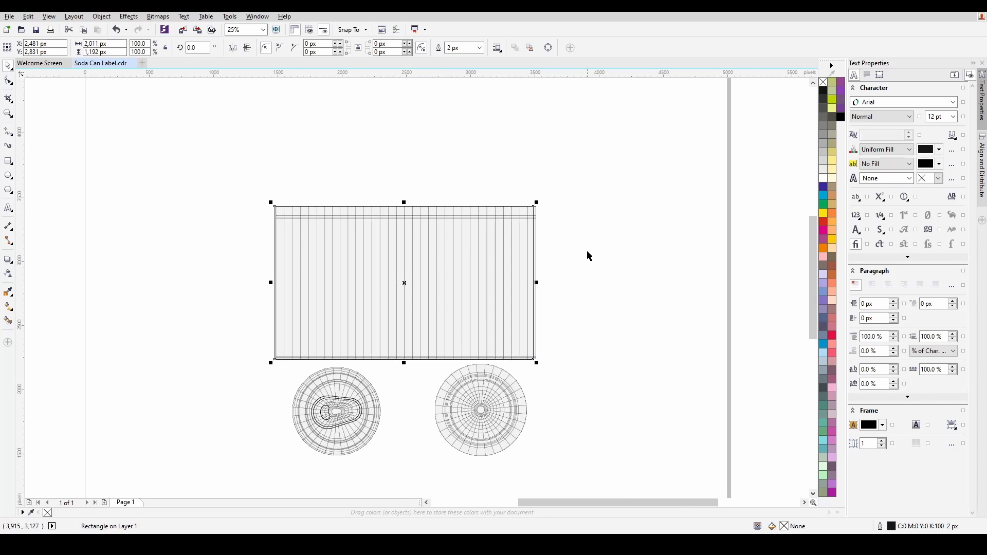
{"action": "scroll", "coordinate": [589, 256], "scroll_direction": "up", "scroll_amount": 4}
{"action": "left_click", "coordinate": [478, 48]}
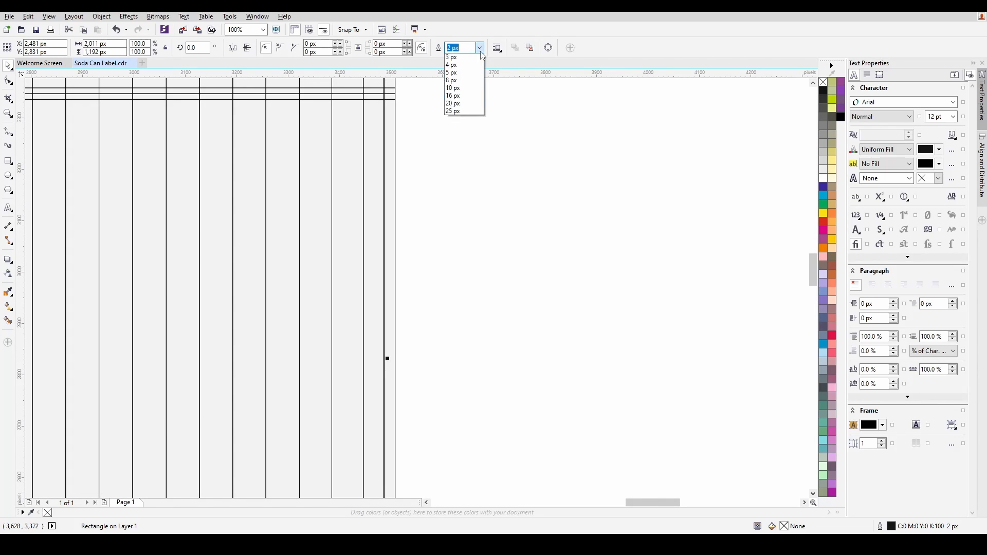
{"action": "left_click", "coordinate": [469, 64]}
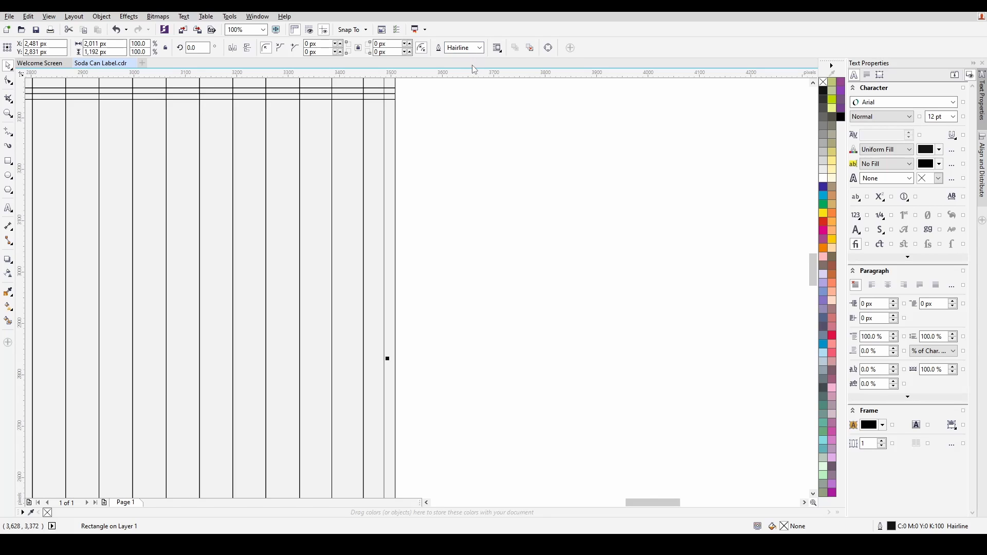
Fit the rectangle's right and left edges to the body island's side lines, making it about 2,021 px wide
{"action": "scroll", "coordinate": [393, 370], "scroll_direction": "up", "scroll_amount": 4}
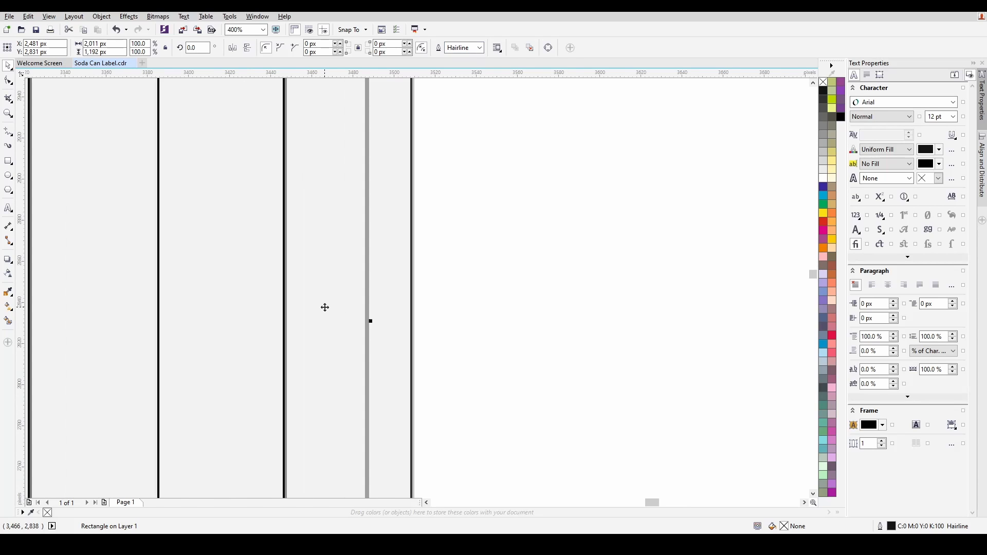
{"action": "left_click_drag", "start_coordinate": [368, 321], "coordinate": [411, 322]}
{"action": "scroll", "coordinate": [577, 294], "scroll_direction": "down", "scroll_amount": 6}
{"action": "scroll", "coordinate": [577, 294], "scroll_direction": "down", "scroll_amount": 3}
{"action": "scroll", "coordinate": [293, 302], "scroll_direction": "up", "scroll_amount": 3}
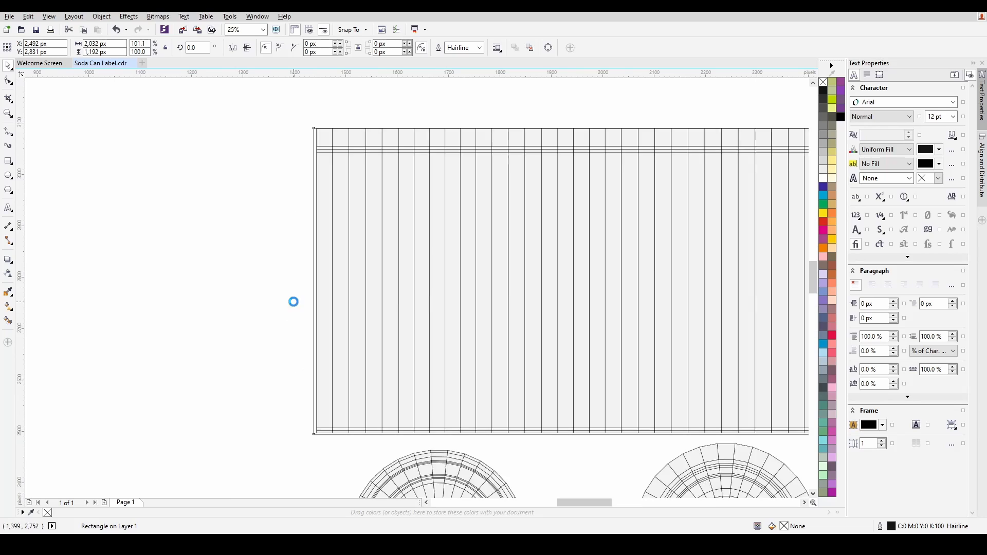
{"action": "scroll", "coordinate": [322, 264], "scroll_direction": "up", "scroll_amount": 3}
{"action": "scroll", "coordinate": [377, 266], "scroll_direction": "up", "scroll_amount": 2}
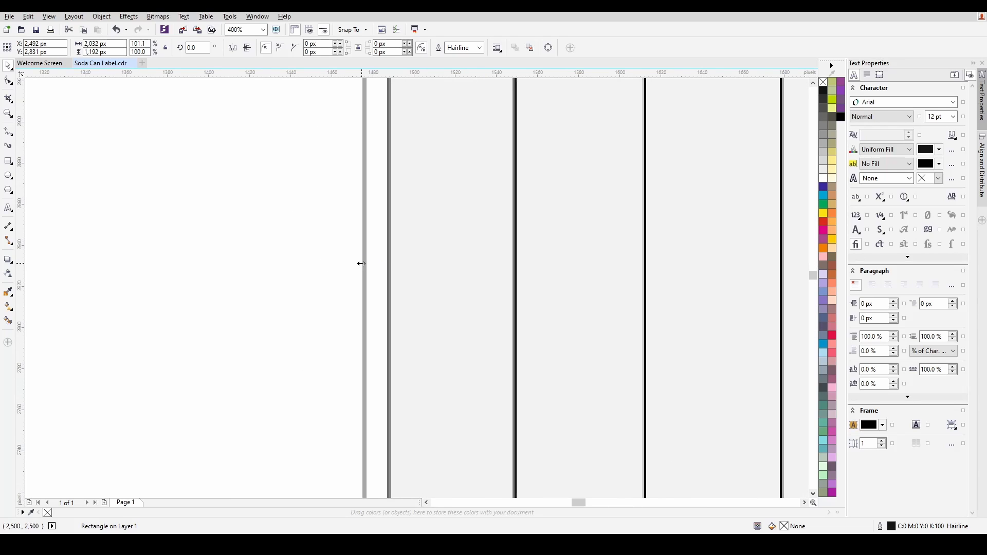
{"action": "left_click_drag", "start_coordinate": [362, 263], "coordinate": [385, 269]}
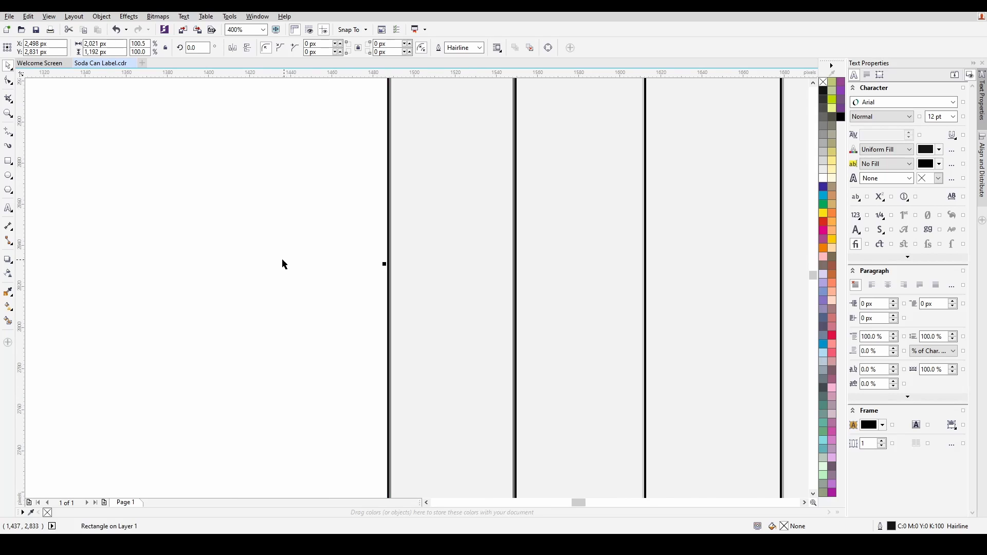
Fit the rectangle's bottom and top edges to the body island's outline, making it about 1,187 px high
{"action": "scroll", "coordinate": [278, 265], "scroll_direction": "down", "scroll_amount": 3}
{"action": "scroll", "coordinate": [564, 452], "scroll_direction": "up", "scroll_amount": 3}
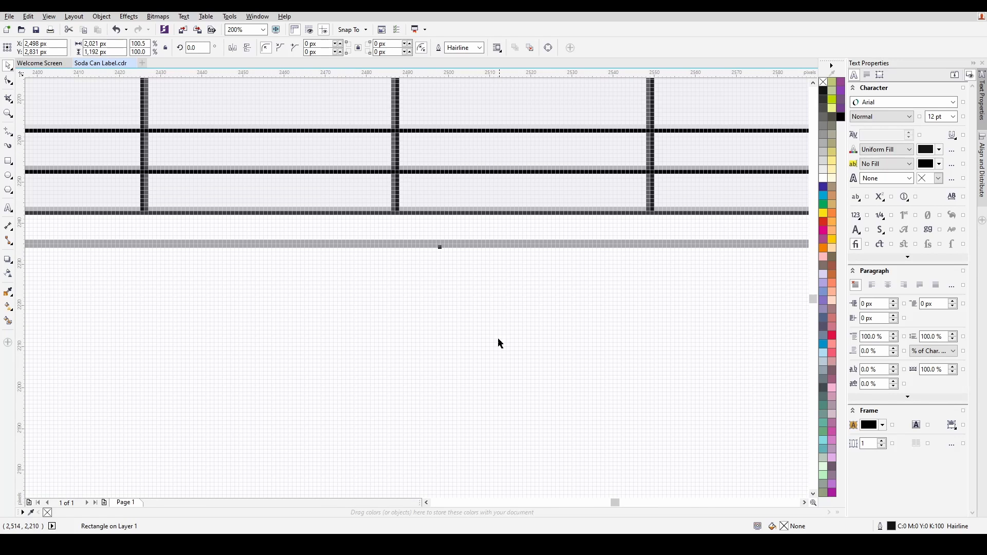
{"action": "left_click_drag", "start_coordinate": [439, 247], "coordinate": [438, 215]}
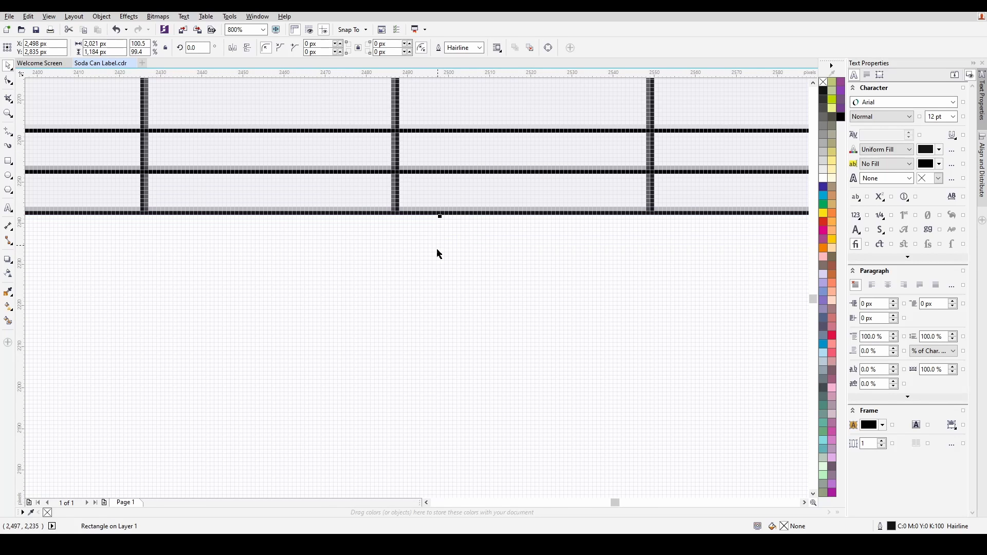
{"action": "scroll", "coordinate": [436, 253], "scroll_direction": "down", "scroll_amount": 5}
{"action": "scroll", "coordinate": [423, 162], "scroll_direction": "up", "scroll_amount": 4}
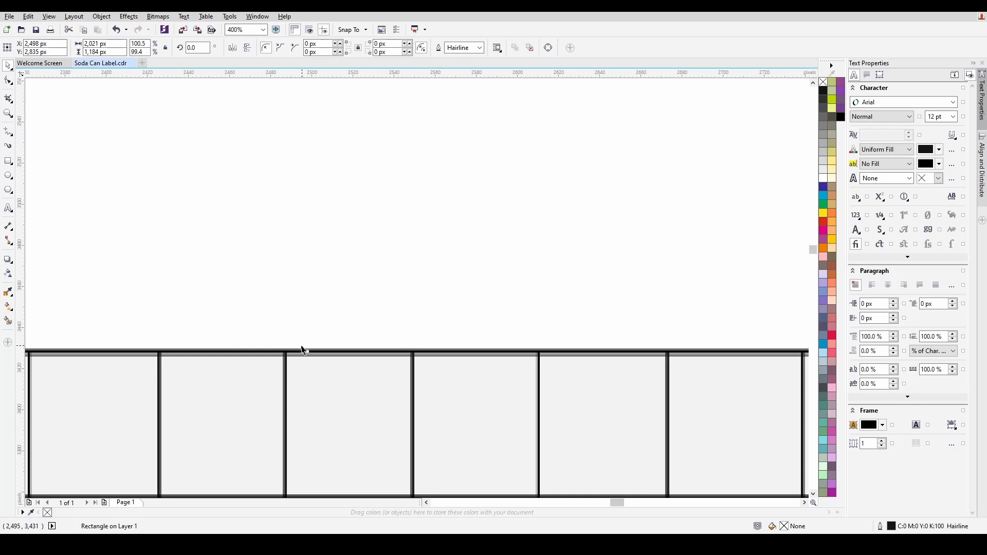
{"action": "mouse_move", "coordinate": [307, 351]}
{"action": "left_mouse_down"}
{"action": "mouse_move", "coordinate": [304, 315]}
{"action": "mouse_move", "coordinate": [308, 344]}
{"action": "left_mouse_up"}
{"action": "scroll", "coordinate": [350, 294], "scroll_direction": "down", "scroll_amount": 5}
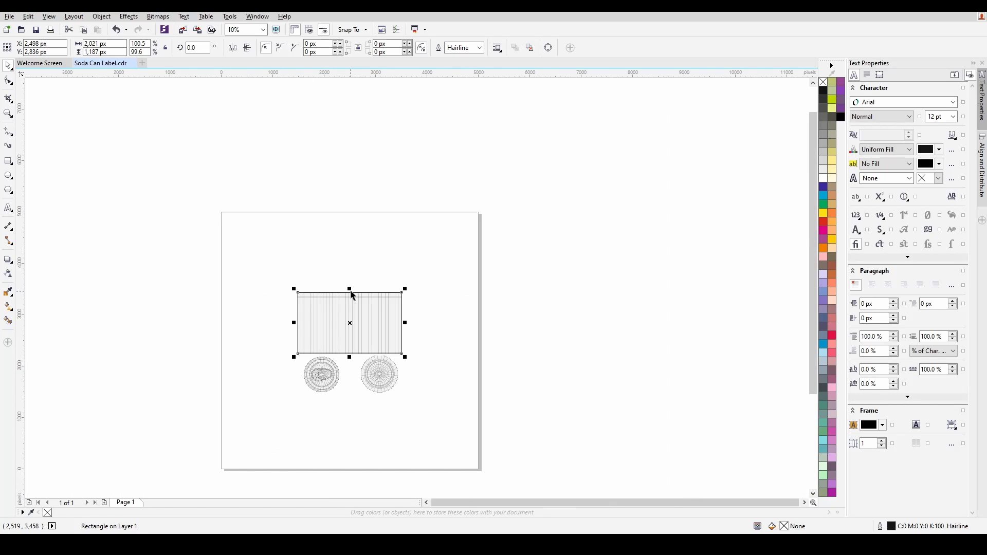
{"action": "scroll", "coordinate": [342, 345], "scroll_direction": "up", "scroll_amount": 2}
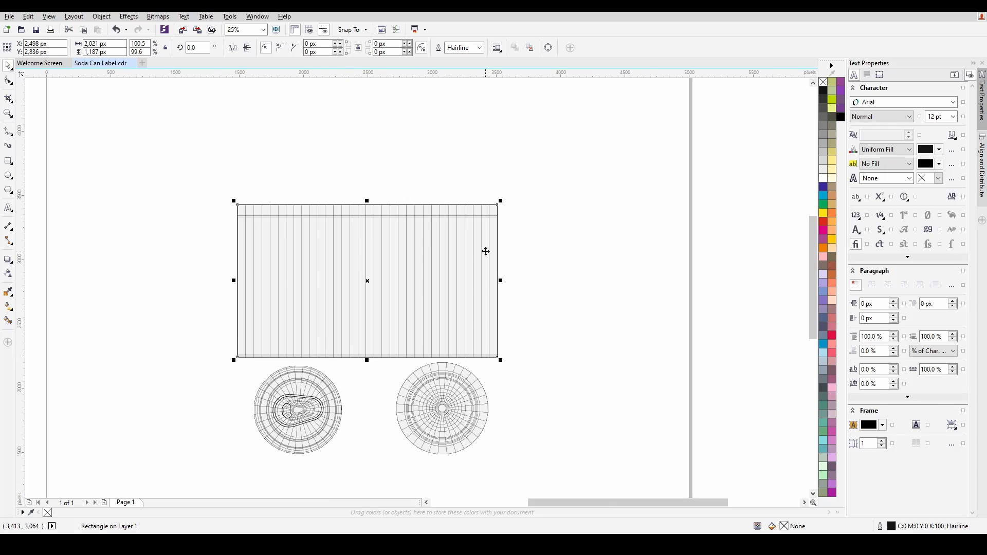
Widen the rectangle slightly past both side lines of the body island, to about 2,037 px
{"action": "scroll", "coordinate": [524, 284], "scroll_direction": "up", "scroll_amount": 5}
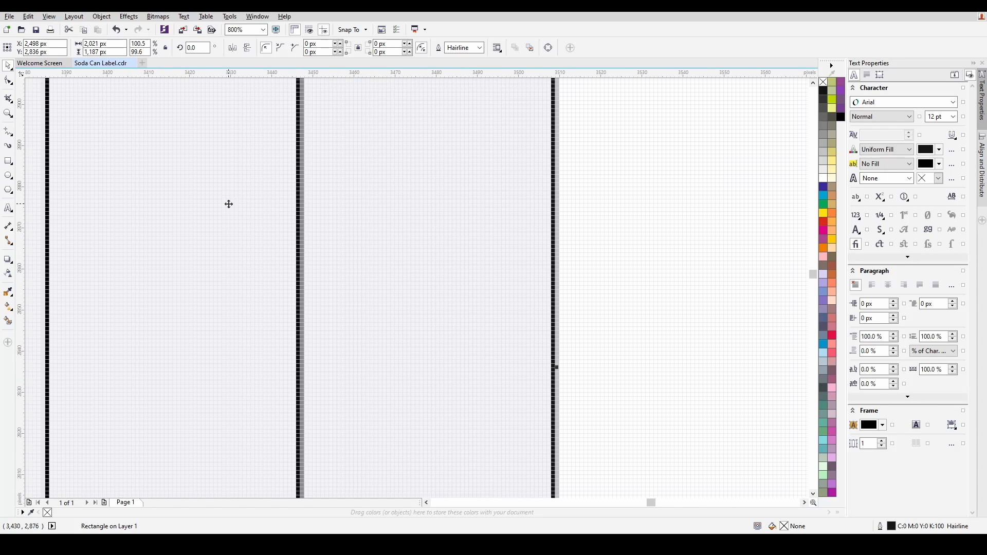
{"action": "scroll", "coordinate": [425, 308], "scroll_direction": "down", "scroll_amount": 1}
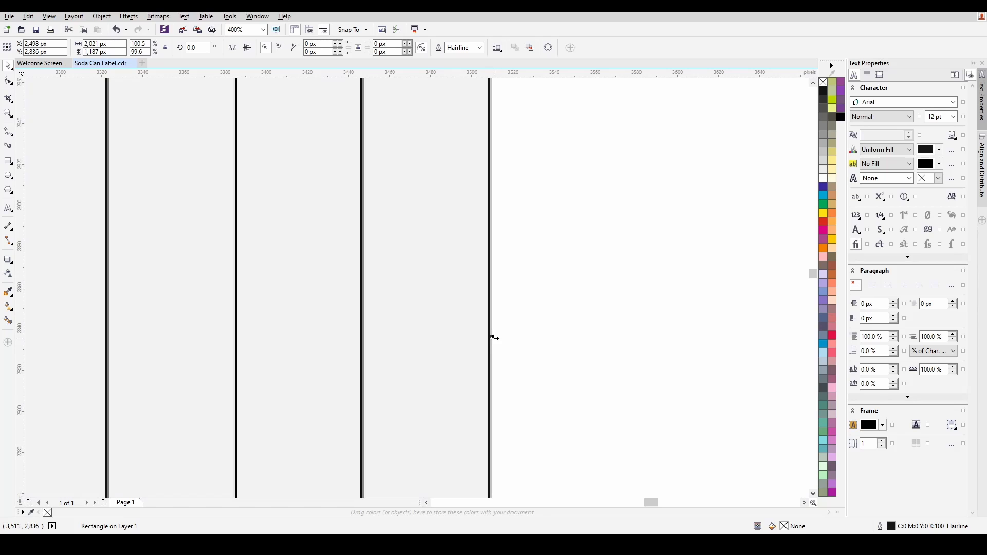
{"action": "left_click_drag", "start_coordinate": [495, 338], "coordinate": [525, 340]}
{"action": "scroll", "coordinate": [535, 336], "scroll_direction": "down", "scroll_amount": 4}
{"action": "scroll", "coordinate": [282, 352], "scroll_direction": "up", "scroll_amount": 1}
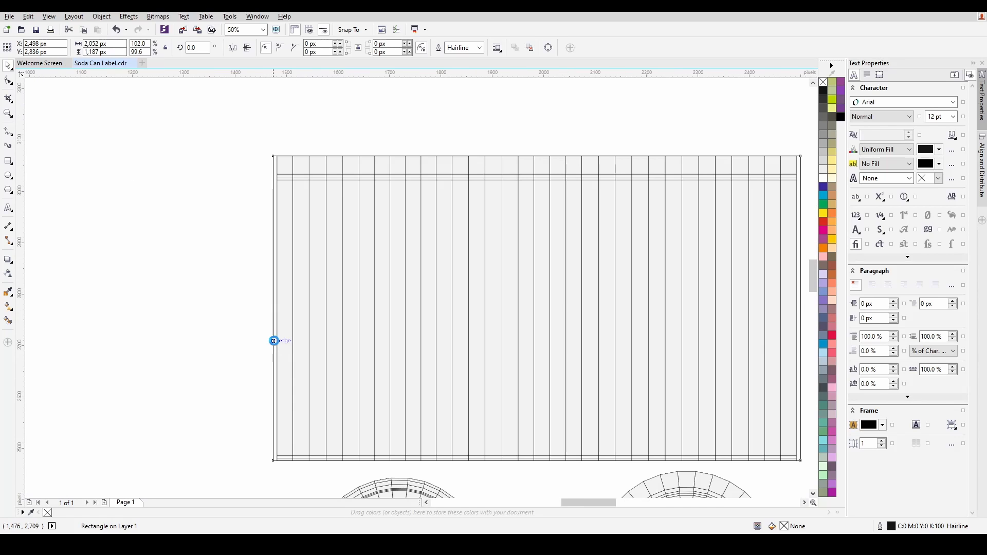
{"action": "scroll", "coordinate": [274, 341], "scroll_direction": "up", "scroll_amount": 3}
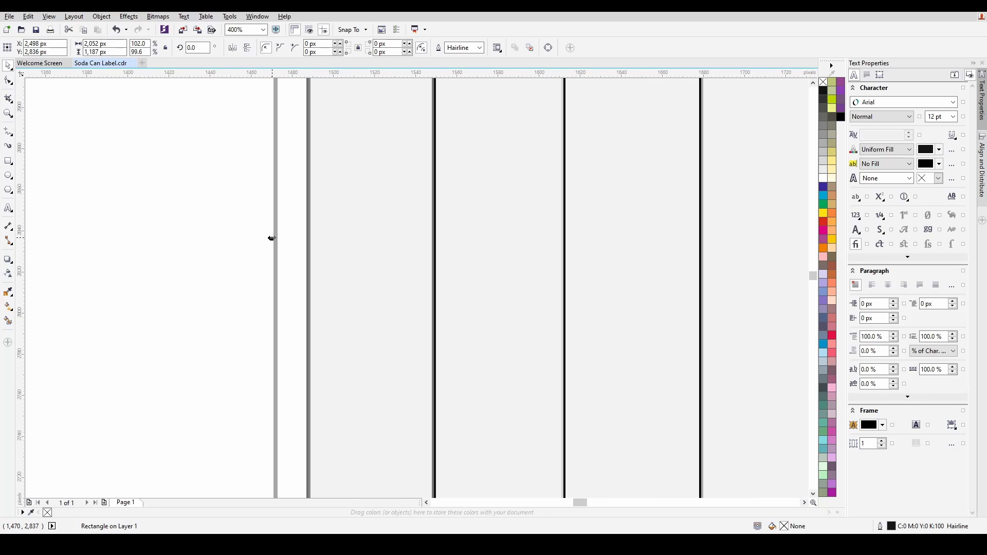
{"action": "left_click_drag", "start_coordinate": [272, 238], "coordinate": [286, 240]}
{"action": "scroll", "coordinate": [257, 284], "scroll_direction": "down", "scroll_amount": 3}
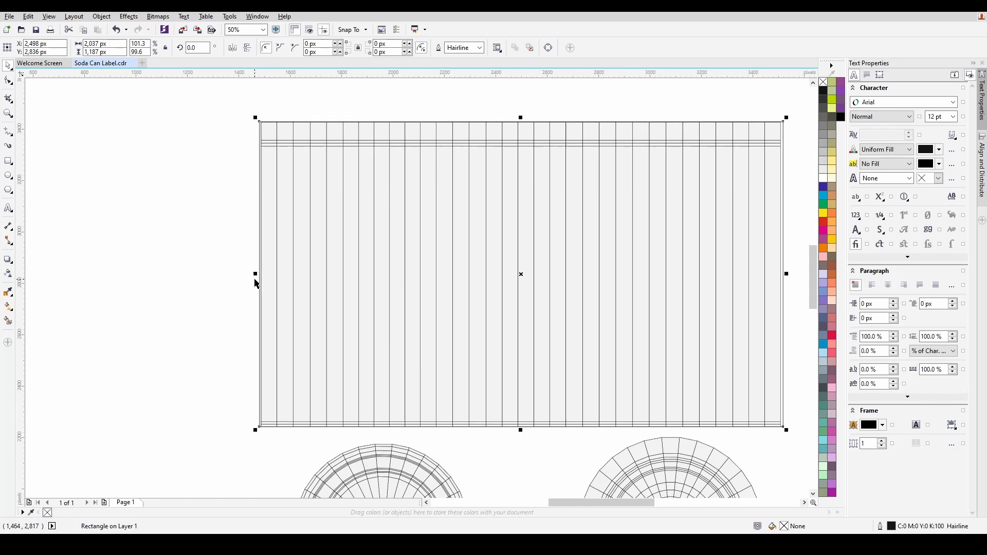
Move the UV layout image aside from the rectangle and look at the Santa Cruz reference can picture
{"action": "scroll", "coordinate": [257, 284], "scroll_direction": "down", "scroll_amount": 3}
{"action": "left_click", "coordinate": [319, 346]}
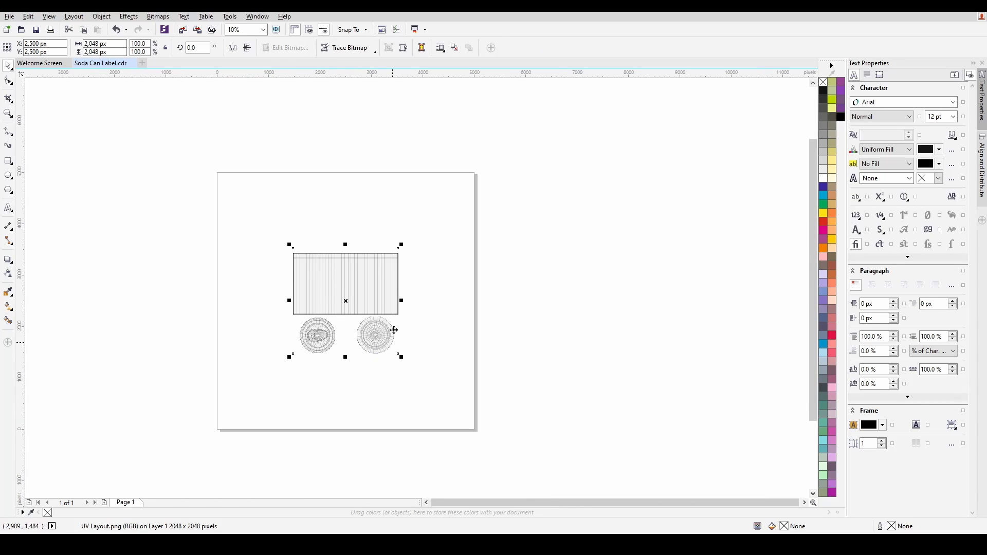
{"action": "left_click_drag", "start_coordinate": [345, 303], "coordinate": [580, 282]}
{"action": "left_click", "coordinate": [504, 319]}
{"action": "scroll", "coordinate": [294, 309], "scroll_direction": "up", "scroll_amount": 2}
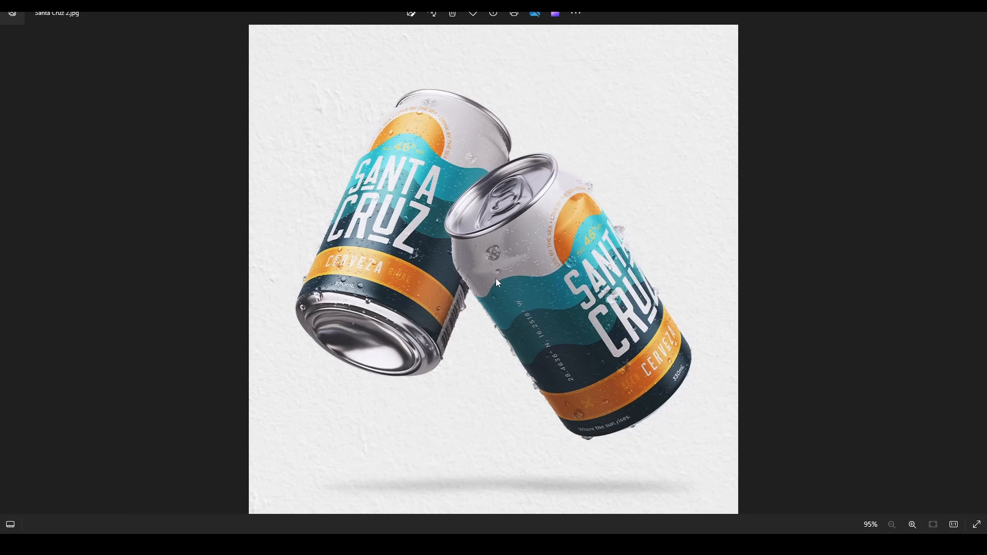
{"action": "left_click", "coordinate": [977, 270]}
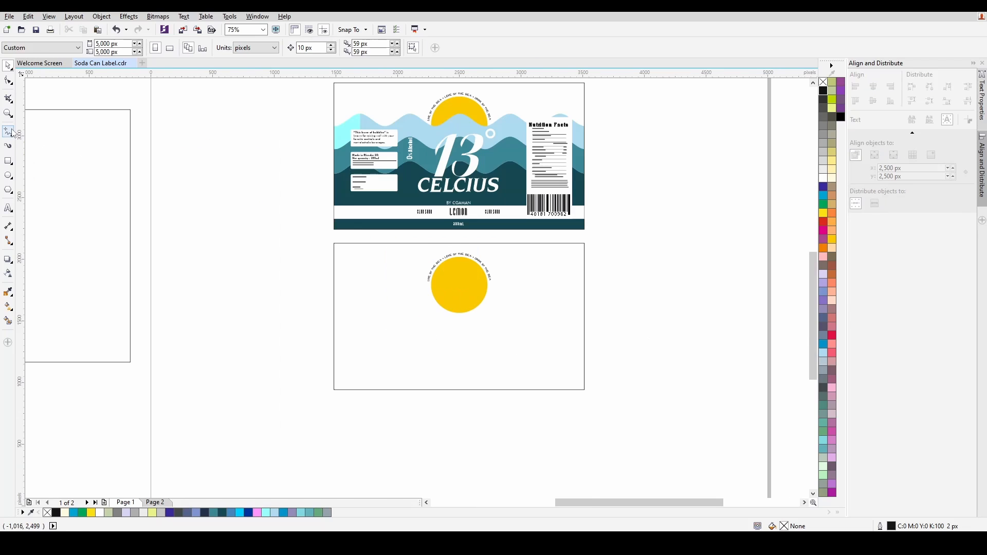
Draw a horizontal line across the blank label below the sun and apply a Zipper distortion with amplitude 10 and frequency 20
{"action": "scroll", "coordinate": [304, 299], "scroll_direction": "up", "scroll_amount": 3}
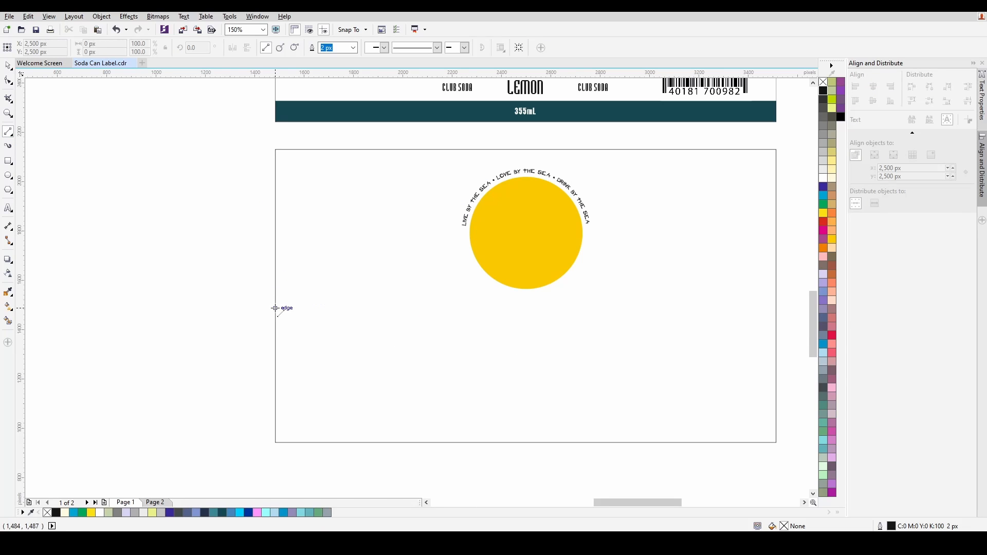
{"action": "left_click_drag", "start_coordinate": [276, 308], "coordinate": [776, 308]}
{"action": "left_click", "coordinate": [8, 259]}
{"action": "left_click", "coordinate": [41, 268]}
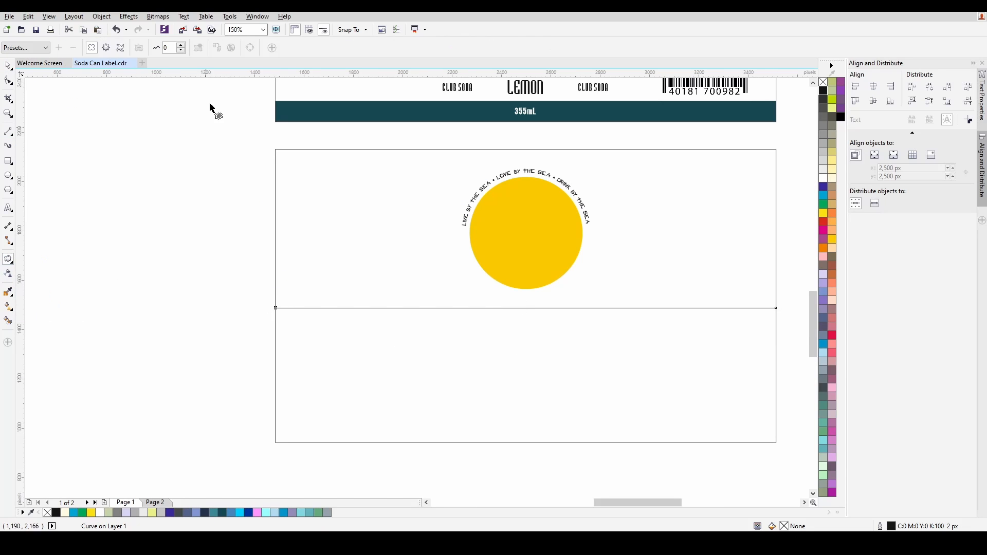
{"action": "left_click", "coordinate": [106, 48]}
{"action": "type", "text": "10"}
{"action": "double_click", "coordinate": [209, 48]}
{"action": "type", "text": "20"}
{"action": "key", "text": "Return"}
Turn on smooth distortion for the line, keeping the random and local options off
{"action": "left_click", "coordinate": [256, 48]}
{"action": "left_click", "coordinate": [270, 48]}
{"action": "left_click", "coordinate": [242, 49]}
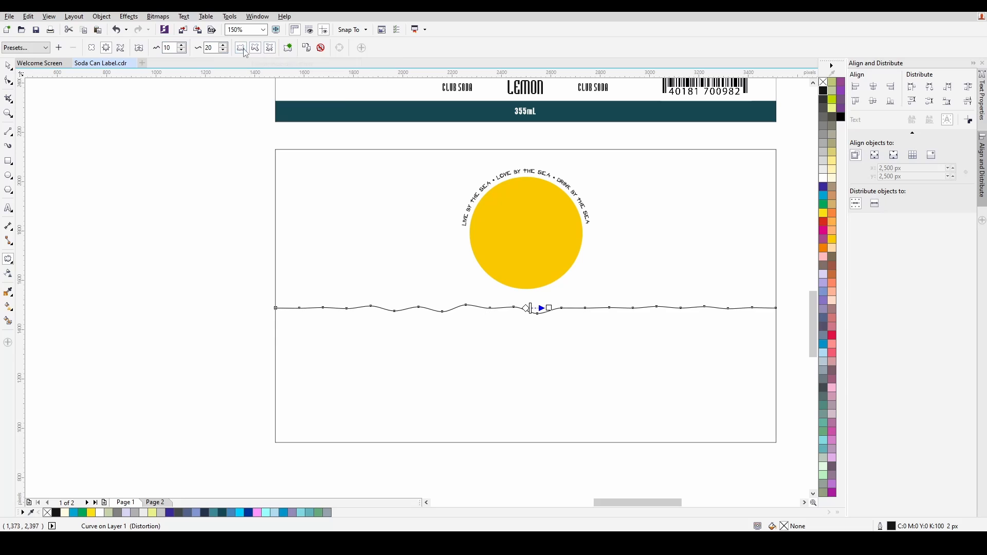
{"action": "left_click", "coordinate": [270, 49]}
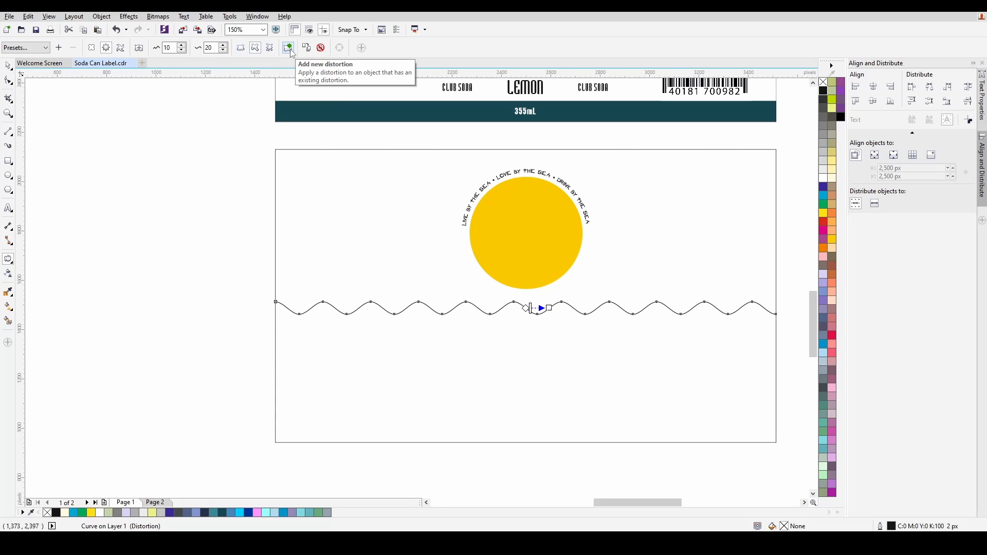
Set the line's zipper amplitude to 21 and its frequency to 7
{"action": "left_click", "coordinate": [223, 51]}
{"action": "left_click", "coordinate": [181, 50]}
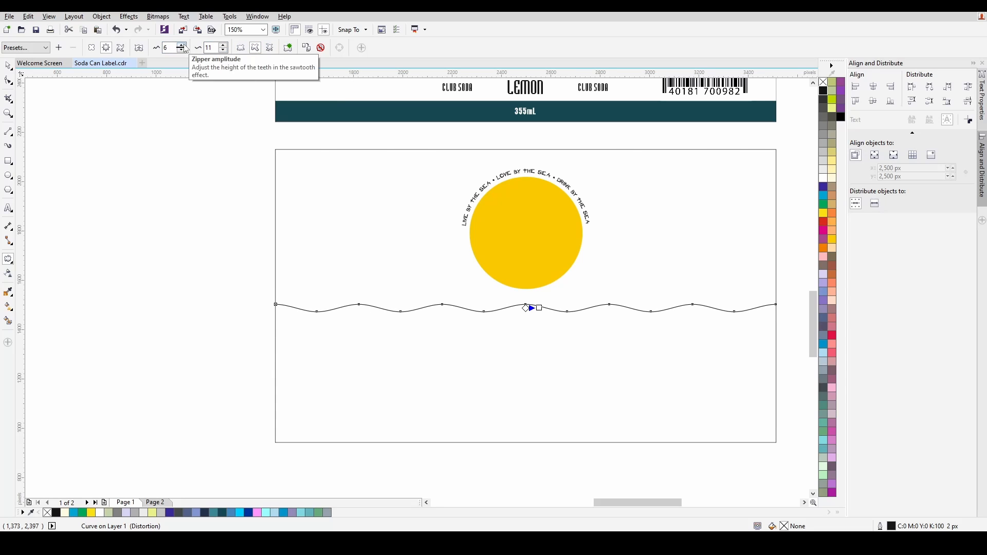
{"action": "left_click", "coordinate": [183, 44]}
{"action": "left_click", "coordinate": [224, 51]}
{"action": "left_click", "coordinate": [224, 51]}
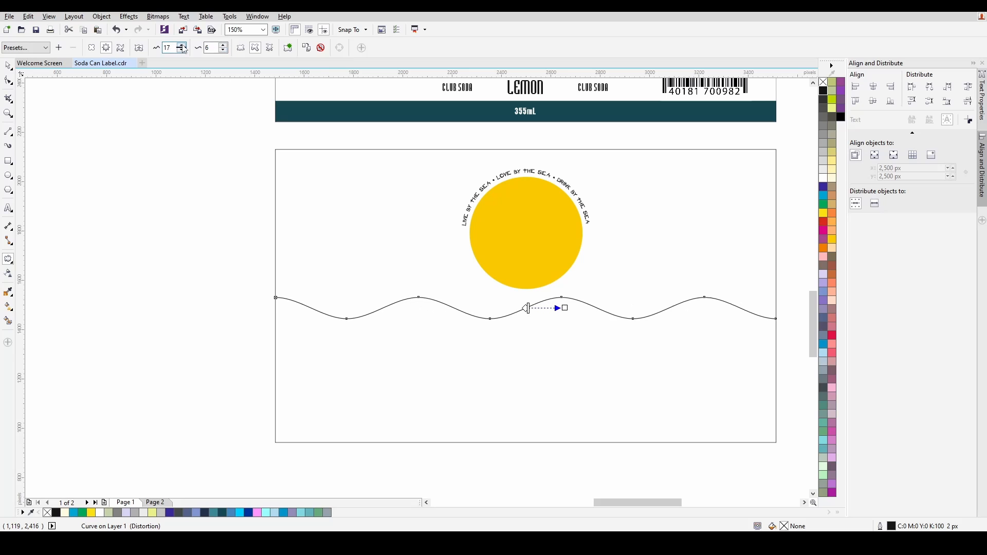
{"action": "left_click", "coordinate": [224, 51]}
{"action": "left_click", "coordinate": [224, 51]}
{"action": "left_click", "coordinate": [223, 45]}
{"action": "left_click", "coordinate": [223, 45]}
{"action": "left_click", "coordinate": [223, 45]}
{"action": "left_click", "coordinate": [223, 44]}
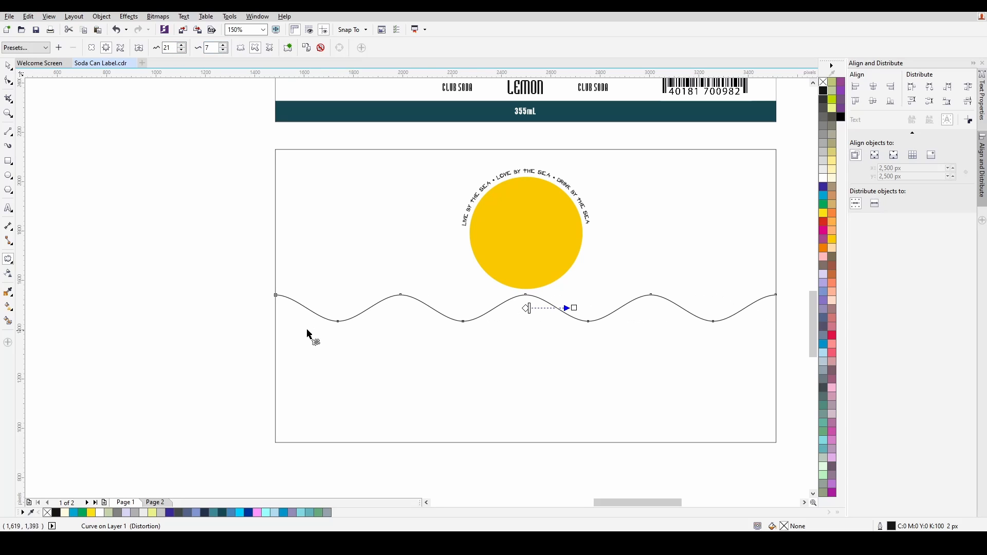
Nudge the sun and its curved text down 20 px and move the wave up across the sun's upper half
{"action": "scroll", "coordinate": [300, 236], "scroll_direction": "up", "scroll_amount": 3}
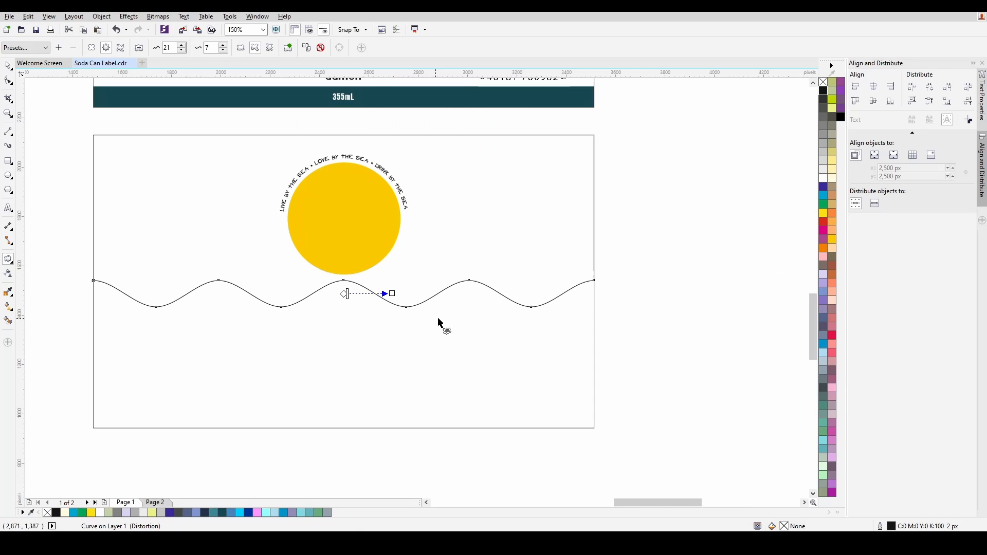
{"action": "scroll", "coordinate": [439, 327], "scroll_direction": "down", "scroll_amount": 3}
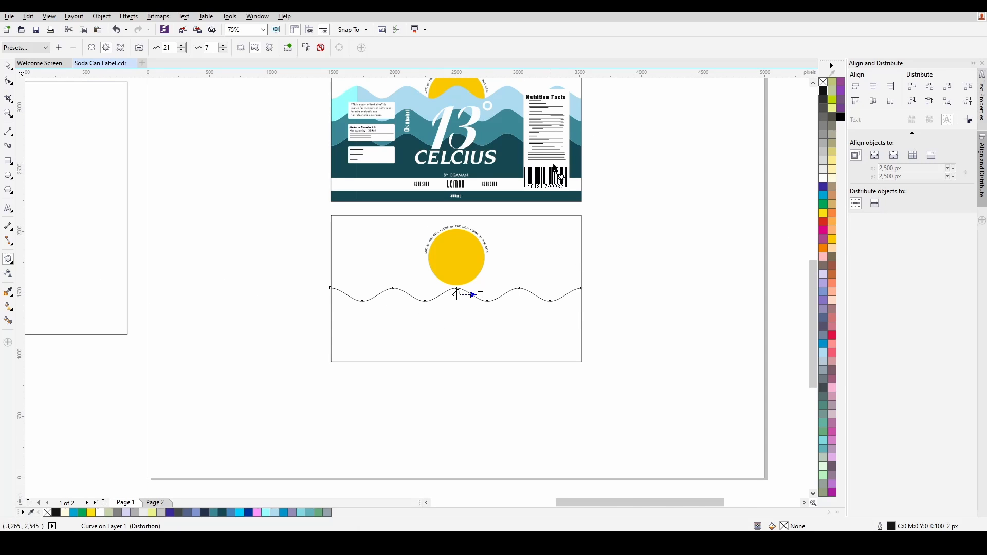
{"action": "left_click", "coordinate": [8, 66]}
{"action": "scroll", "coordinate": [423, 294], "scroll_direction": "up", "scroll_amount": 3}
{"action": "scroll", "coordinate": [423, 294], "scroll_direction": "down", "scroll_amount": 3}
{"action": "scroll", "coordinate": [423, 294], "scroll_direction": "up", "scroll_amount": 3}
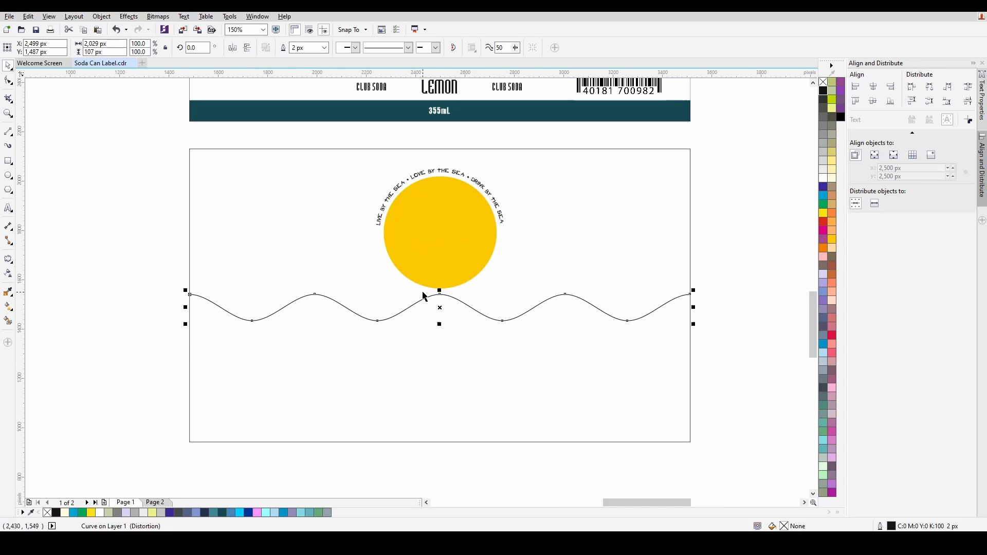
{"action": "left_click", "coordinate": [451, 237], "text": "ctrl"}
{"action": "left_click", "coordinate": [451, 236]}
{"action": "key", "text": "Down"}
{"action": "key", "text": "Down"}
{"action": "left_click", "coordinate": [440, 459]}
{"action": "left_click", "coordinate": [501, 320]}
{"action": "left_click_drag", "start_coordinate": [440, 308], "coordinate": [441, 224]}
{"action": "scroll", "coordinate": [462, 319], "scroll_direction": "down", "scroll_amount": 2}
{"action": "scroll", "coordinate": [461, 315], "scroll_direction": "up", "scroll_amount": 2}
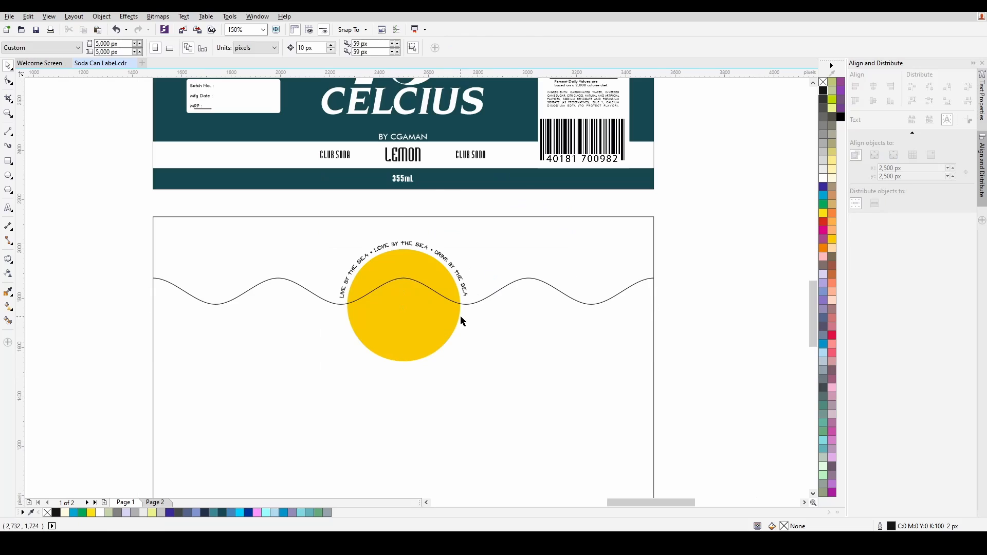
Place a copy of the wave below the original and set the copy's vertical position to 1,608 px
{"action": "scroll", "coordinate": [464, 324], "scroll_direction": "down", "scroll_amount": 2}
{"action": "left_click_drag", "start_coordinate": [451, 306], "coordinate": [452, 331]}
{"action": "key", "text": "ctrl+z"}
{"action": "right_click", "coordinate": [452, 331]}
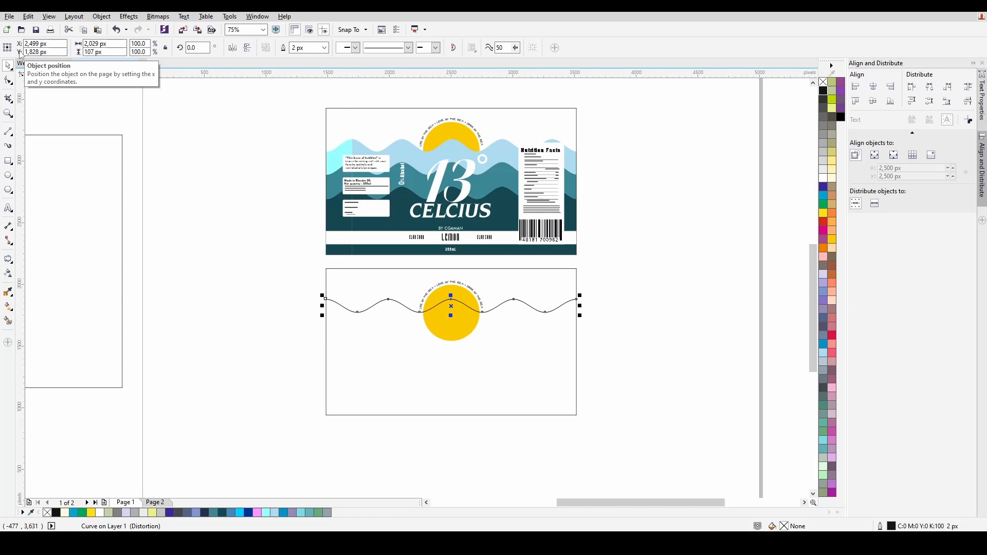
{"action": "key", "text": "ctrl+z"}
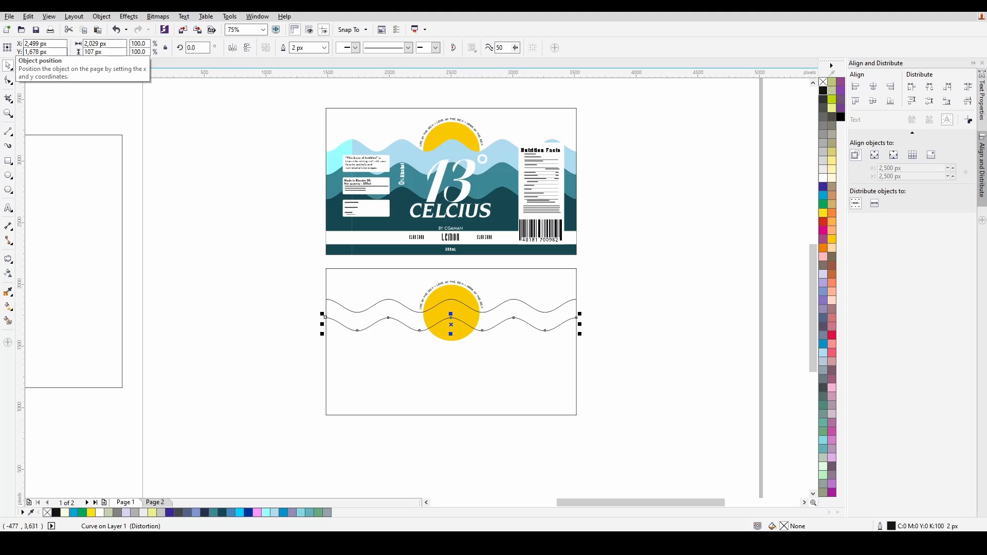
{"action": "key", "text": "ctrl+shift+z"}
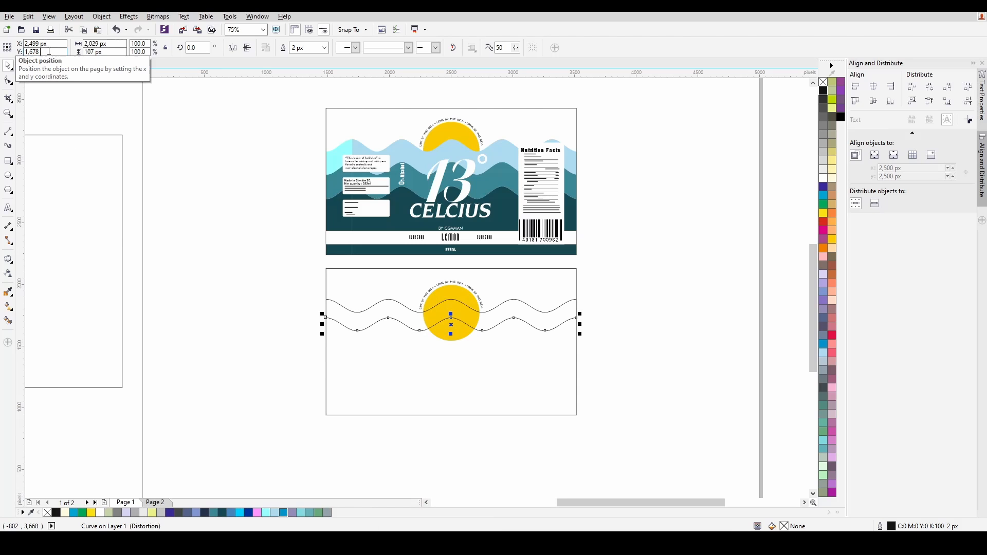
{"action": "left_click", "coordinate": [50, 51]}
{"action": "type", "text": "1628"}
{"action": "key", "text": "Return"}
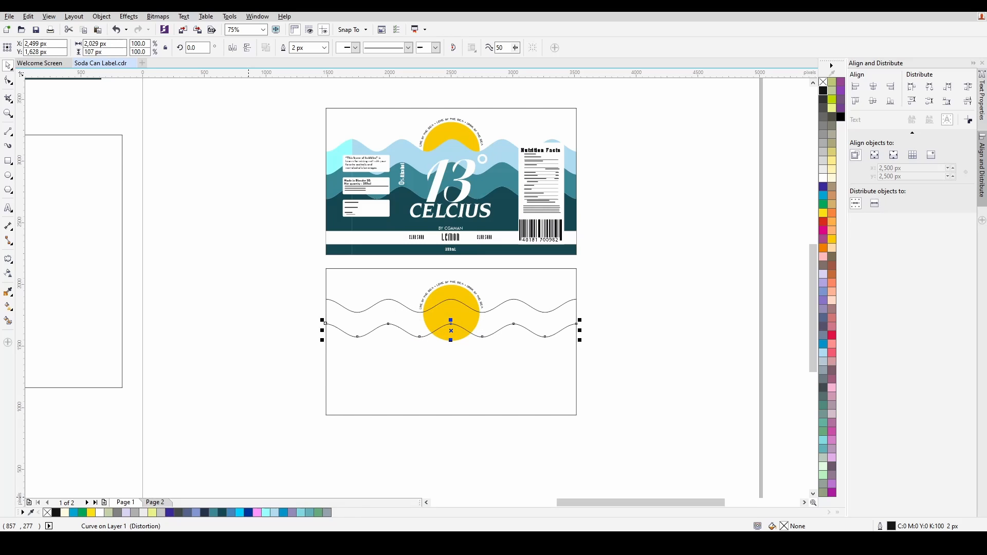
{"action": "type", "text": "1608"}
{"action": "key", "text": "Return"}
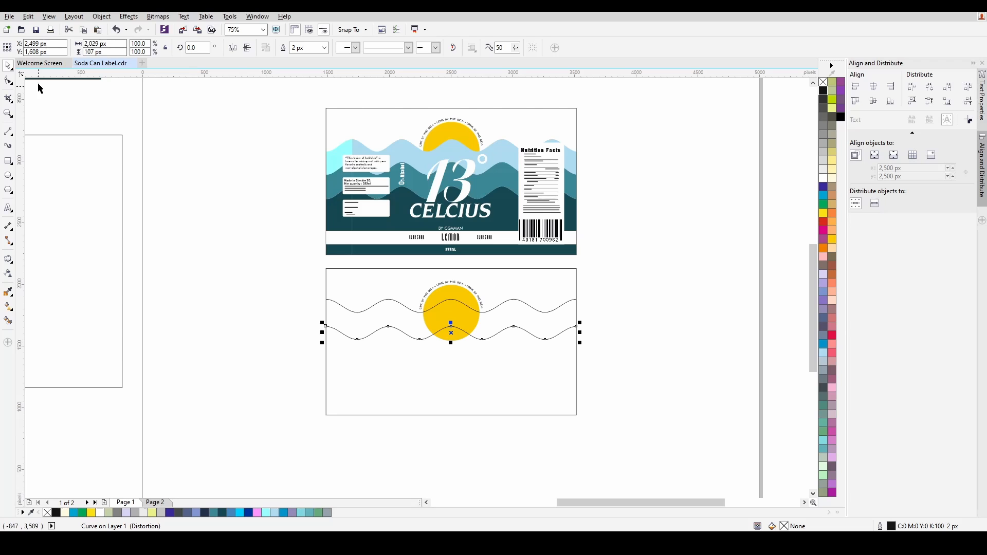
Lower the copied wave by 10 px and place another duplicate of it 230 px further down
{"action": "type", "text": "-10"}
{"action": "left_click_drag", "start_coordinate": [53, 51], "coordinate": [19, 56]}
{"action": "key", "text": "Return"}
{"action": "key", "text": "ctrl+d"}
{"action": "type", "text": "-230"}
{"action": "key", "text": "Return"}
{"action": "left_click", "coordinate": [529, 359]}
{"action": "left_click", "coordinate": [524, 329]}
{"action": "left_click", "coordinate": [521, 376]}
{"action": "type", "text": "1608"}
{"action": "key", "text": "Return"}
{"action": "type", "text": "-230"}
{"action": "key", "text": "Return"}
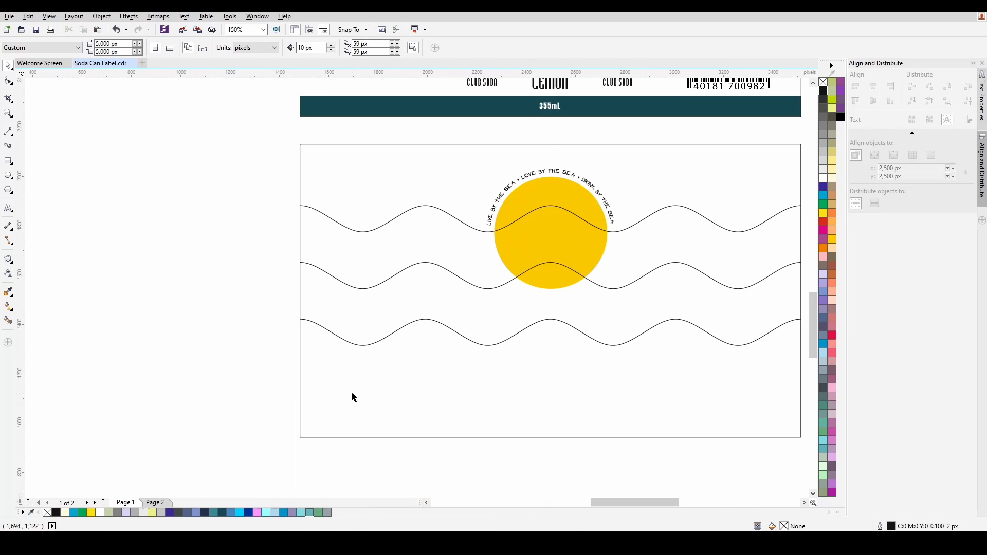
Smart-fill the area below the lowest wave with the dark teal C84 M38 Y39 K55 sampled from the finished label, without an outline
{"action": "left_click", "coordinate": [403, 337]}
{"action": "left_click_drag", "start_coordinate": [403, 337], "coordinate": [553, 340]}
{"action": "left_click_drag", "start_coordinate": [552, 339], "coordinate": [553, 341]}
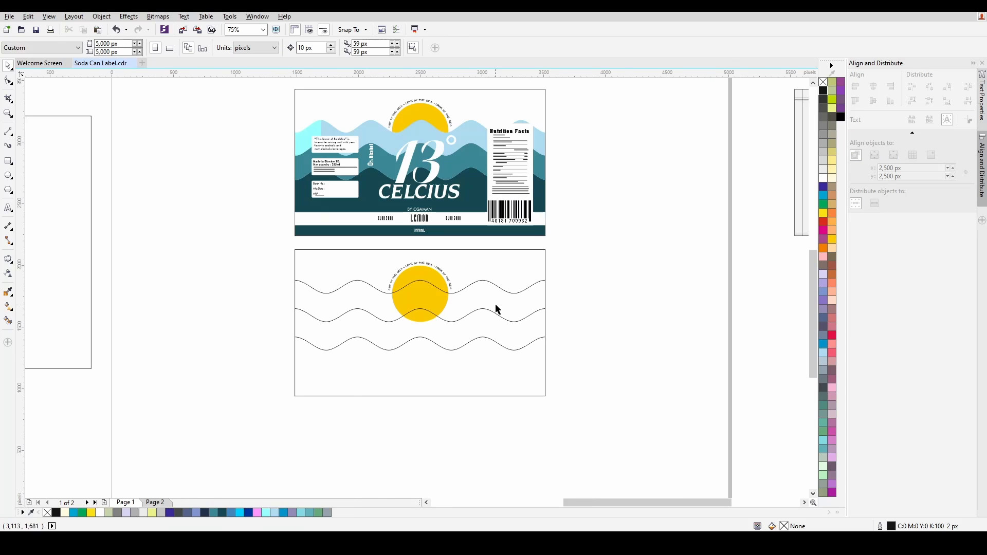
{"action": "left_click", "coordinate": [5, 323]}
{"action": "left_click", "coordinate": [113, 48]}
{"action": "left_click", "coordinate": [100, 126]}
{"action": "left_click", "coordinate": [393, 362]}
Fill the area between the middle and lowest waves with the medium teal sampled from the finished label
{"action": "left_click", "coordinate": [113, 49]}
{"action": "left_click", "coordinate": [100, 126]}
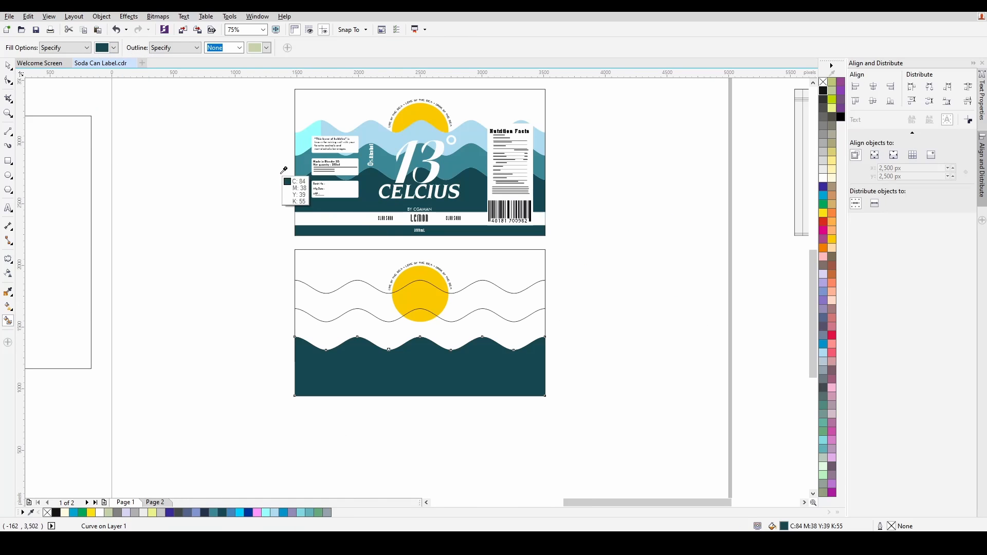
{"action": "left_click", "coordinate": [303, 165]}
{"action": "left_click", "coordinate": [334, 334]}
Fill the area between the top and middle waves with the light blue sampled from the finished label
{"action": "left_click", "coordinate": [113, 48]}
{"action": "left_click", "coordinate": [100, 126]}
{"action": "left_click", "coordinate": [370, 134]}
{"action": "left_click", "coordinate": [376, 310]}
{"action": "key", "text": "space"}
Delete the black wave line along the upper edge of the light blue band
{"action": "scroll", "coordinate": [526, 290], "scroll_direction": "up", "scroll_amount": 2}
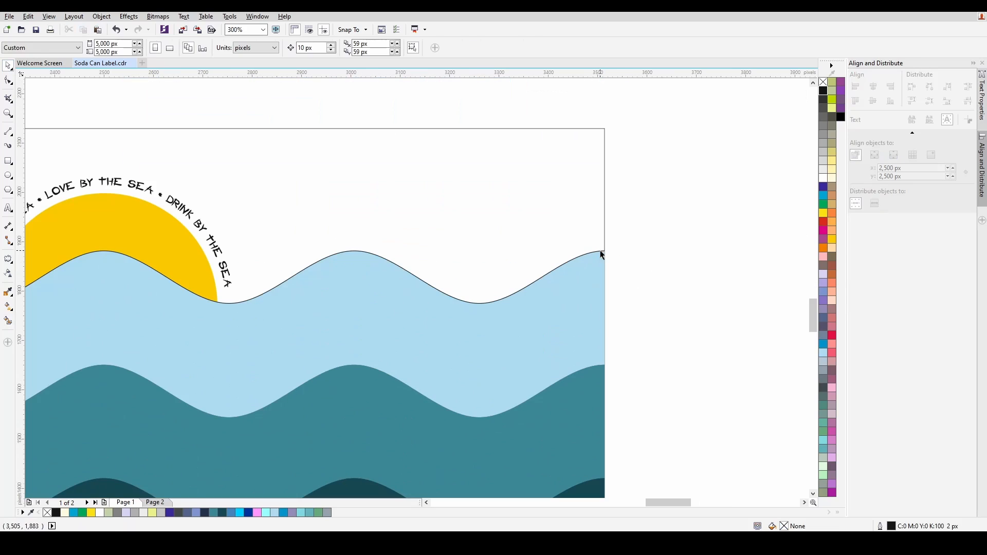
{"action": "left_click", "coordinate": [515, 293]}
{"action": "scroll", "coordinate": [519, 301], "scroll_direction": "down", "scroll_amount": 1}
{"action": "key", "text": "Delete"}
Move the medium teal band straight down to expose the middle wave line
{"action": "scroll", "coordinate": [535, 354], "scroll_direction": "down", "scroll_amount": 1}
{"action": "left_click", "coordinate": [464, 313]}
{"action": "left_click_drag", "start_coordinate": [463, 319], "coordinate": [464, 366], "text": "ctrl"}
{"action": "left_click", "coordinate": [725, 280]}
Delete the black wave line along the lower edge of the light blue band
{"action": "scroll", "coordinate": [715, 280], "scroll_direction": "up", "scroll_amount": 2}
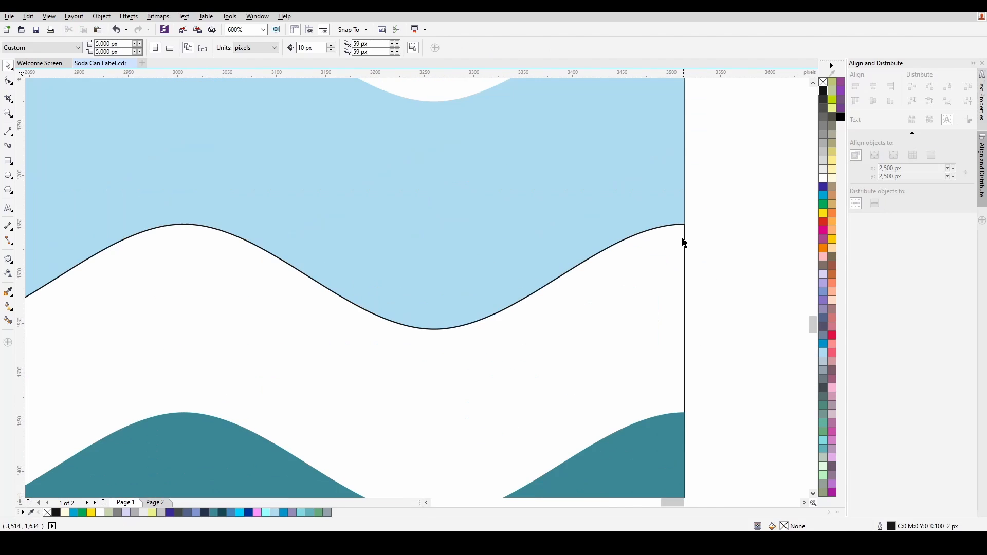
{"action": "scroll", "coordinate": [632, 249], "scroll_direction": "down", "scroll_amount": 1}
{"action": "left_click", "coordinate": [587, 268]}
{"action": "left_click", "coordinate": [664, 233]}
{"action": "left_click", "coordinate": [455, 244]}
{"action": "left_click", "coordinate": [446, 259]}
{"action": "scroll", "coordinate": [702, 268], "scroll_direction": "up", "scroll_amount": 2}
{"action": "left_click", "coordinate": [549, 132]}
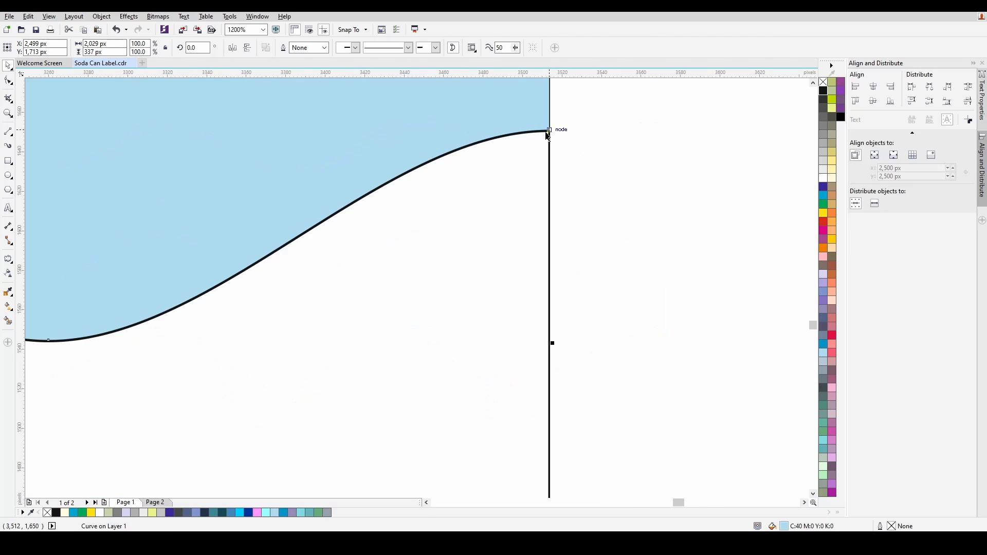
{"action": "left_click", "coordinate": [548, 132]}
{"action": "scroll", "coordinate": [664, 180], "scroll_direction": "down", "scroll_amount": 4}
{"action": "left_click", "coordinate": [684, 176]}
{"action": "scroll", "coordinate": [708, 190], "scroll_direction": "up", "scroll_amount": 1}
{"action": "left_click", "coordinate": [633, 181]}
{"action": "key", "text": "Delete"}
Set the medium teal band's vertical position to 1,483 px so it meets the light blue band
{"action": "left_click", "coordinate": [534, 232]}
{"action": "double_click", "coordinate": [30, 52]}
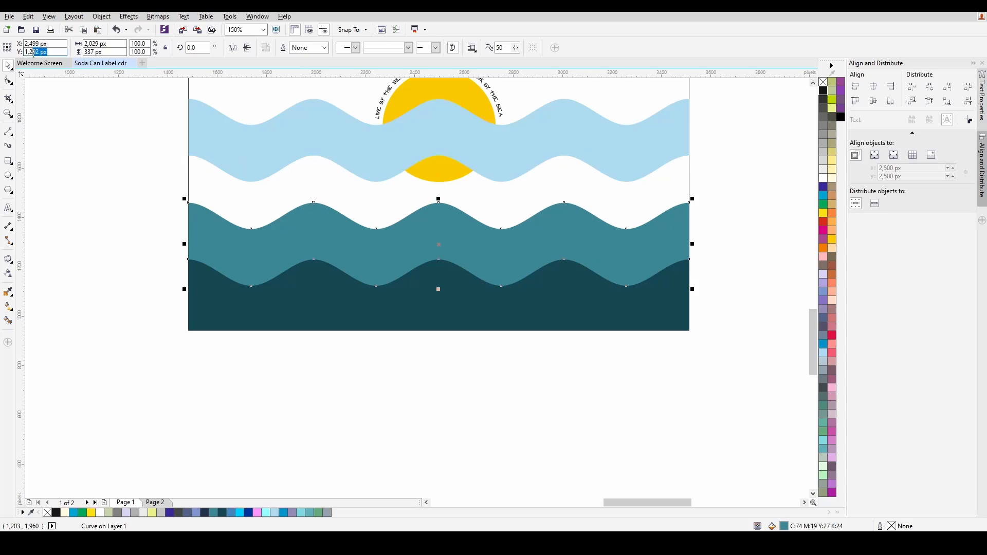
{"action": "type", "text": "1483"}
{"action": "key", "text": "Return"}
Move the dark teal band down and delete the black wave line along the medium teal band's lower edge
{"action": "left_click_drag", "start_coordinate": [437, 273], "coordinate": [437, 322]}
{"action": "left_click", "coordinate": [738, 249]}
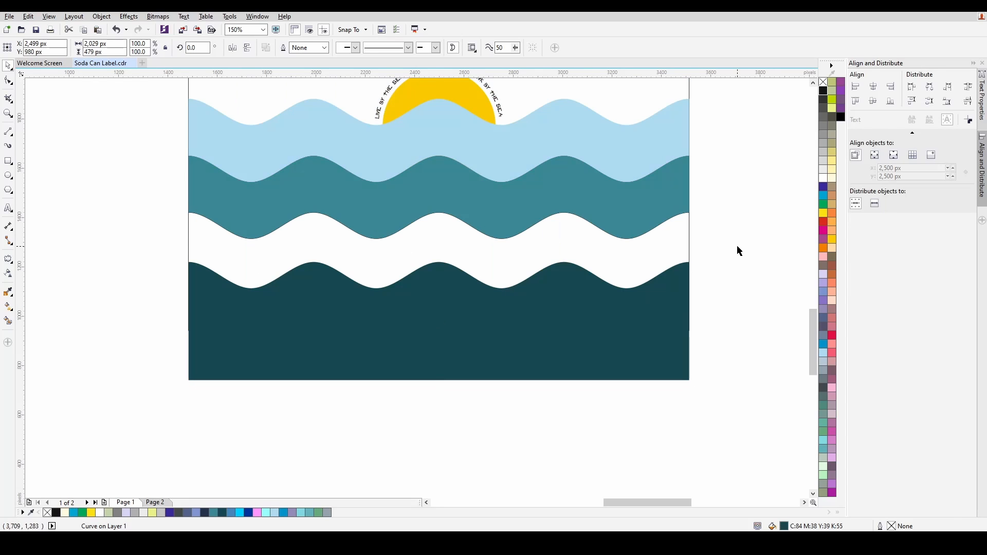
{"action": "left_click_drag", "start_coordinate": [712, 245], "coordinate": [187, 188]}
{"action": "key", "text": "Delete"}
Set the dark teal band's vertical position to 1,182 px so it meets the medium teal band
{"action": "left_click", "coordinate": [432, 308]}
{"action": "double_click", "coordinate": [29, 52]}
{"action": "type", "text": "1182"}
{"action": "key", "text": "Return"}
{"action": "left_click", "coordinate": [732, 210]}
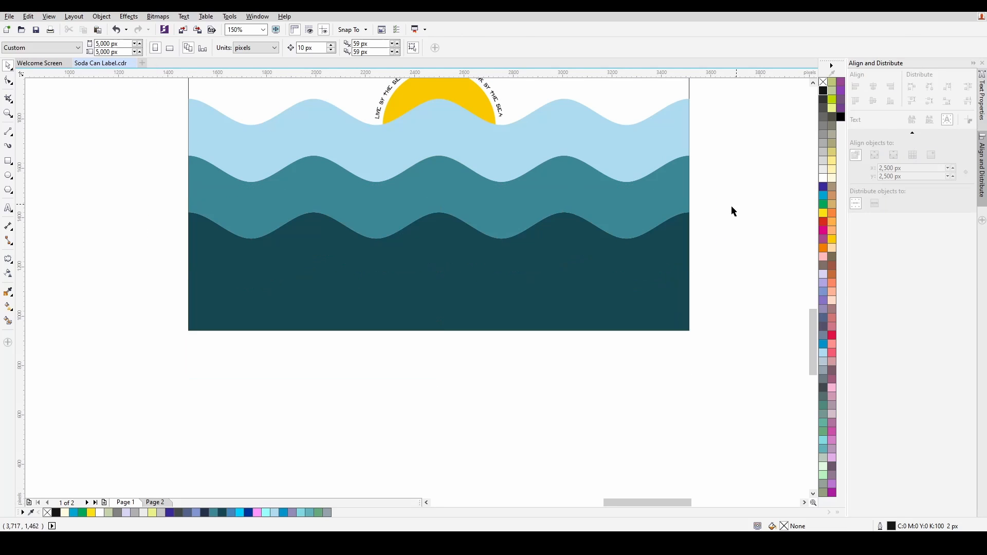
Save the document and PowerClip the wave artwork inside the label rectangle
{"action": "key", "text": "ctrl+s"}
{"action": "right_click", "coordinate": [457, 327]}
{"action": "left_click", "coordinate": [492, 69]}
{"action": "left_click", "coordinate": [580, 154]}
{"action": "scroll", "coordinate": [560, 218], "scroll_direction": "down", "scroll_amount": 1}
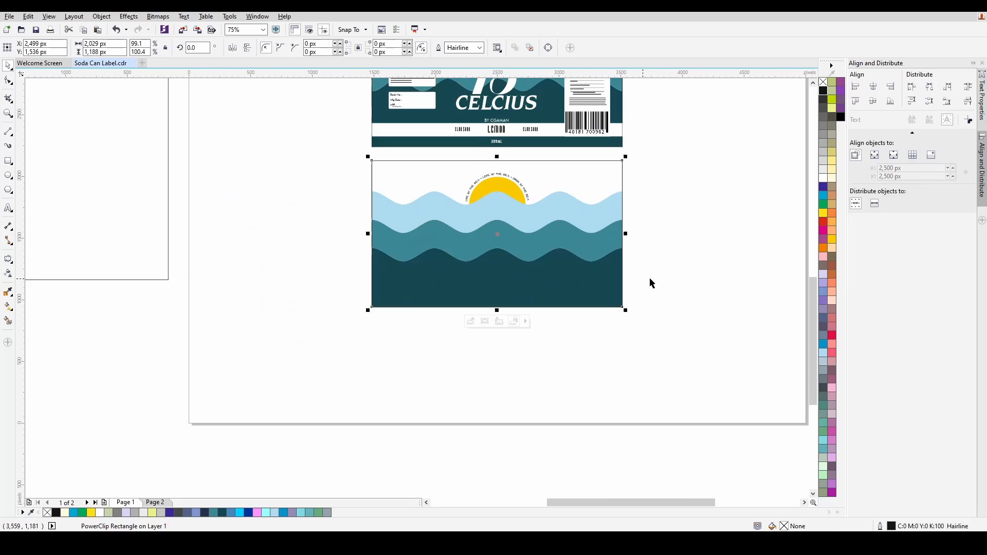
Remove the outline of the PowerClip label rectangle and undo a trial move of it
{"action": "middle_click_drag", "start_coordinate": [649, 282], "coordinate": [640, 335]}
{"action": "right_click", "coordinate": [823, 82]}
{"action": "left_click_drag", "start_coordinate": [575, 258], "coordinate": [581, 306]}
{"action": "key", "text": "ctrl+z"}
{"action": "scroll", "coordinate": [488, 253], "scroll_direction": "up", "scroll_amount": 1}
{"action": "middle_click_drag", "start_coordinate": [538, 255], "coordinate": [471, 241]}
{"action": "scroll", "coordinate": [471, 241], "scroll_direction": "down", "scroll_amount": 1}
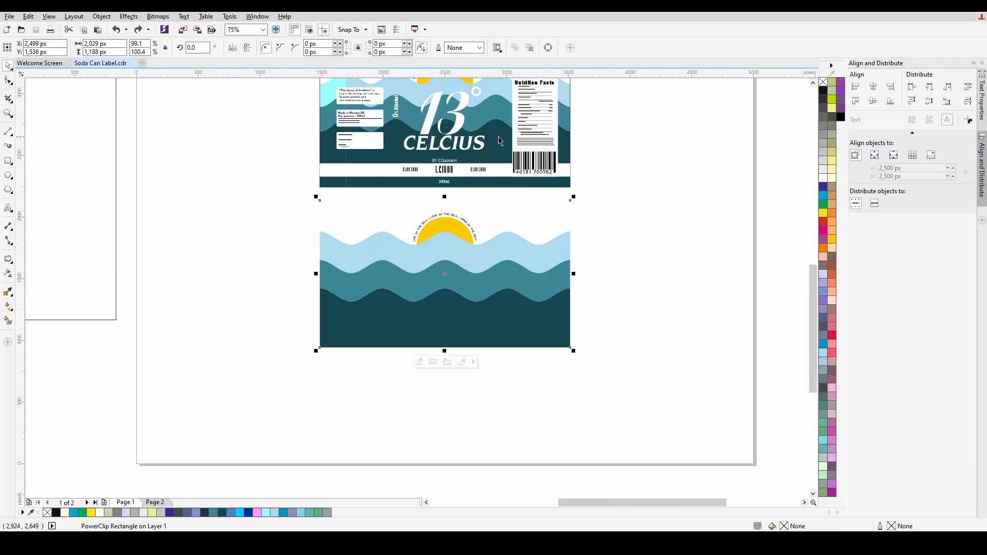
Replace the old wave background behind the label's text with the new PowerClip wave artwork
{"action": "left_click", "coordinate": [498, 139]}
{"action": "scroll", "coordinate": [593, 198], "scroll_direction": "down", "scroll_amount": 1}
{"action": "left_click_drag", "start_coordinate": [546, 128], "coordinate": [132, 133]}
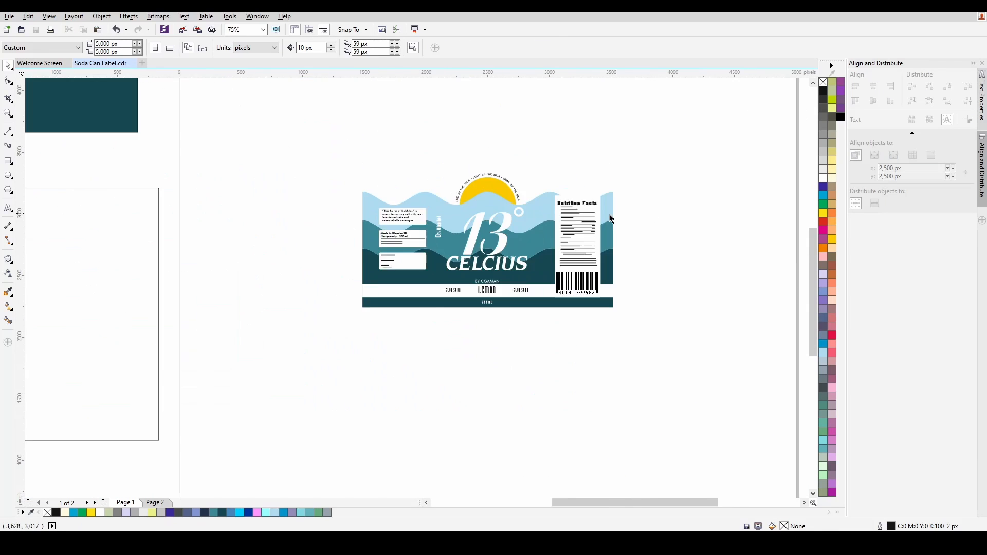
Ungroup the Nutrition Facts panel and round the corners of its white rectangle to 27 px
{"action": "scroll", "coordinate": [575, 251], "scroll_direction": "up", "scroll_amount": 2}
{"action": "left_click", "coordinate": [577, 249]}
{"action": "scroll", "coordinate": [605, 218], "scroll_direction": "down", "scroll_amount": 1}
{"action": "key", "text": "ctrl+u"}
{"action": "left_click", "coordinate": [630, 149]}
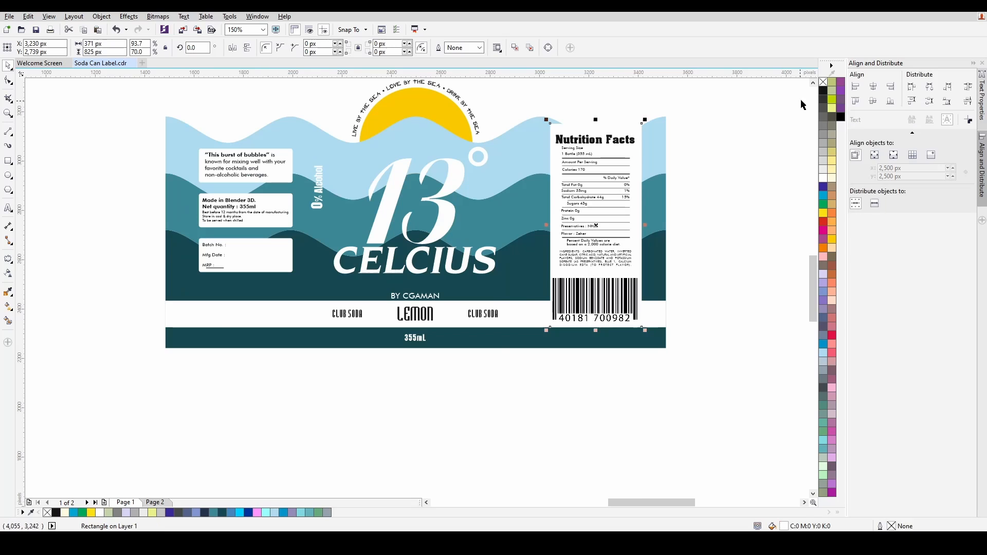
{"action": "scroll", "coordinate": [642, 111], "scroll_direction": "up", "scroll_amount": 1}
{"action": "left_click", "coordinate": [8, 81]}
{"action": "scroll", "coordinate": [705, 151], "scroll_direction": "up", "scroll_amount": 1}
{"action": "left_click_drag", "start_coordinate": [574, 113], "coordinate": [580, 139]}
{"action": "scroll", "coordinate": [625, 208], "scroll_direction": "down", "scroll_amount": 2}
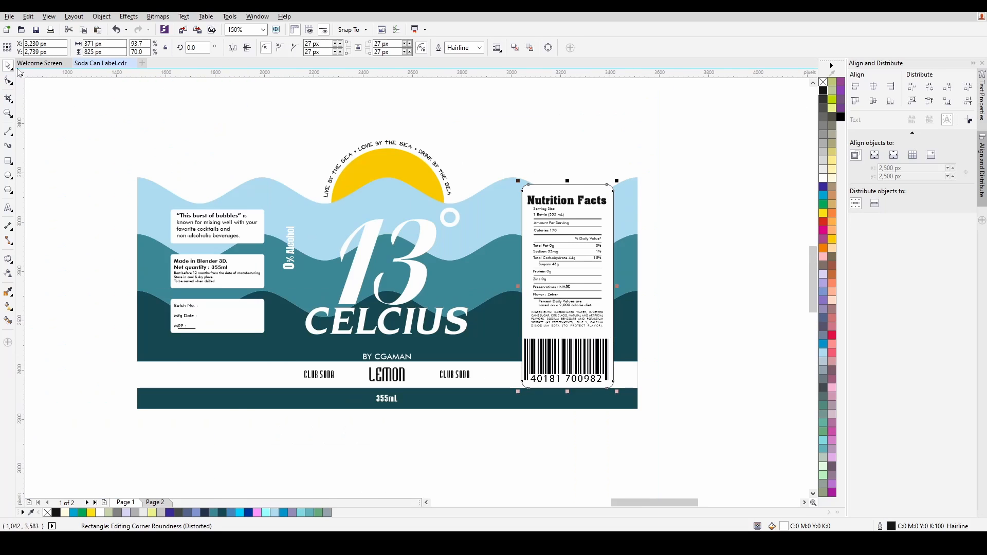
Remove the outline of the Nutrition Facts rectangle and group it with the nutrition text and the barcode
{"action": "scroll", "coordinate": [662, 239], "scroll_direction": "up", "scroll_amount": 1}
{"action": "key", "text": "space"}
{"action": "right_click", "coordinate": [823, 82]}
{"action": "left_click", "coordinate": [704, 159]}
{"action": "scroll", "coordinate": [704, 162], "scroll_direction": "down", "scroll_amount": 1}
{"action": "left_click_drag", "start_coordinate": [711, 119], "coordinate": [518, 353]}
{"action": "key", "text": "ctrl+g"}
Raise the Nutrition Facts group so its lower edge meets the dark teal strip, and save the document
{"action": "scroll", "coordinate": [584, 363], "scroll_direction": "up", "scroll_amount": 3}
{"action": "left_click_drag", "start_coordinate": [516, 210], "coordinate": [511, 191]}
{"action": "left_click_drag", "start_coordinate": [591, 168], "coordinate": [567, 167]}
{"action": "left_click", "coordinate": [352, 29]}
{"action": "scroll", "coordinate": [565, 382], "scroll_direction": "down", "scroll_amount": 1}
{"action": "scroll", "coordinate": [500, 399], "scroll_direction": "up", "scroll_amount": 2}
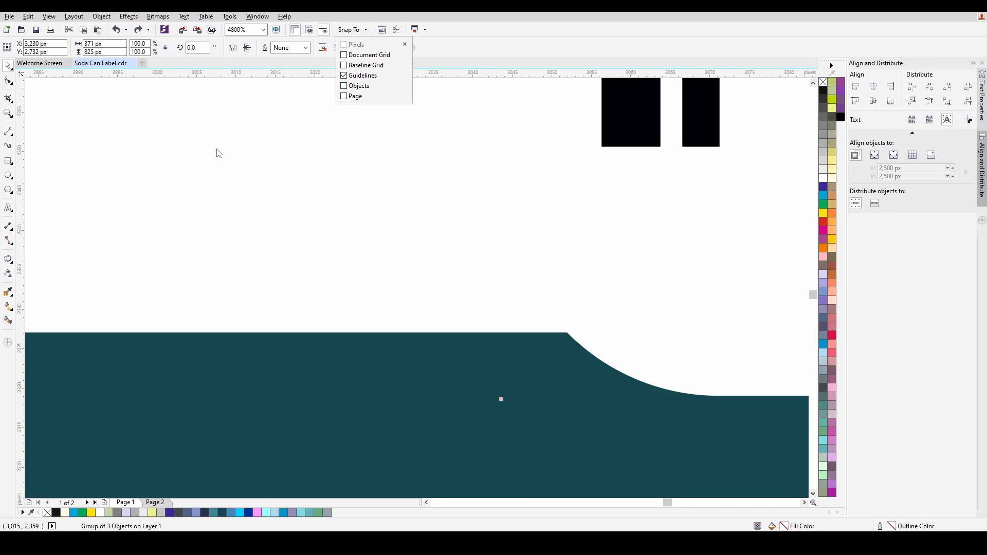
{"action": "scroll", "coordinate": [430, 325], "scroll_direction": "down", "scroll_amount": 2}
{"action": "scroll", "coordinate": [430, 325], "scroll_direction": "up", "scroll_amount": 2}
{"action": "scroll", "coordinate": [392, 346], "scroll_direction": "down", "scroll_amount": 2}
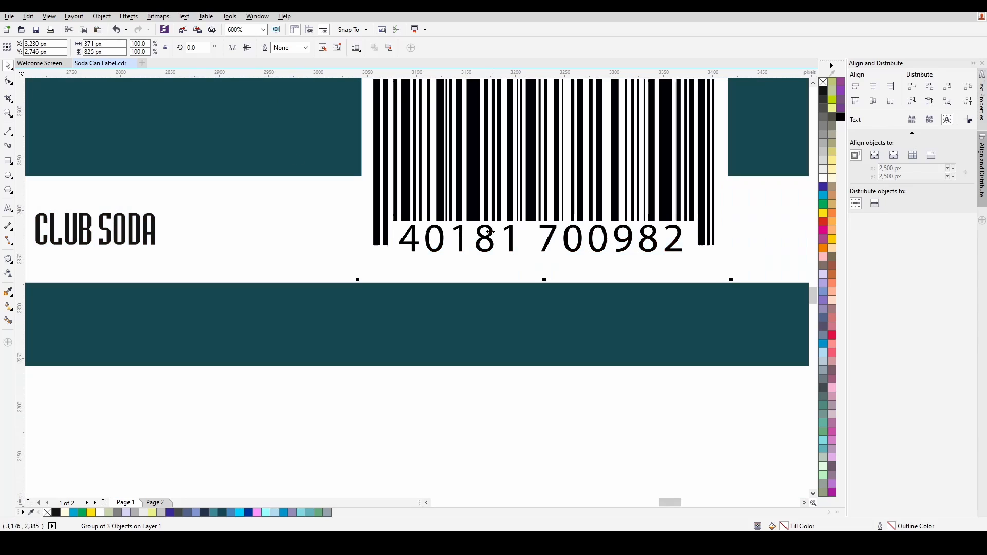
{"action": "left_click", "coordinate": [352, 29]}
{"action": "left_click", "coordinate": [465, 406]}
{"action": "scroll", "coordinate": [440, 275], "scroll_direction": "up", "scroll_amount": 2}
{"action": "left_click_drag", "start_coordinate": [354, 244], "coordinate": [359, 221]}
{"action": "scroll", "coordinate": [452, 270], "scroll_direction": "down", "scroll_amount": 5}
{"action": "left_click", "coordinate": [508, 298]}
{"action": "key", "text": "ctrl+s"}
{"action": "scroll", "coordinate": [487, 227], "scroll_direction": "up", "scroll_amount": 4}
{"action": "scroll", "coordinate": [286, 293], "scroll_direction": "down", "scroll_amount": 6}
{"action": "scroll", "coordinate": [504, 303], "scroll_direction": "up", "scroll_amount": 3}
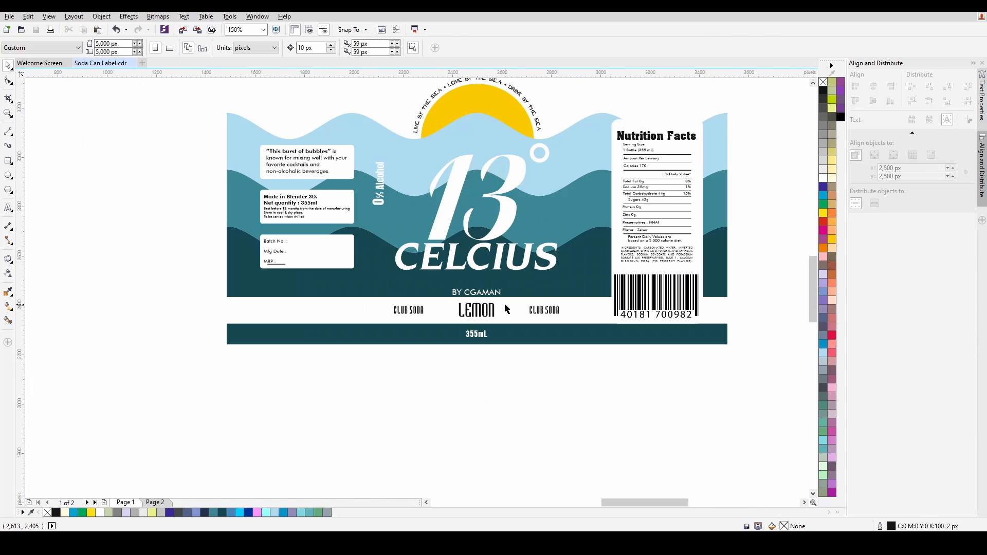
Ungroup the title and regroup the 13, the degree ring and CELCIUS as one group
{"action": "left_click", "coordinate": [509, 219]}
{"action": "key", "text": "ctrl+u"}
{"action": "scroll", "coordinate": [558, 234], "scroll_direction": "down", "scroll_amount": 1}
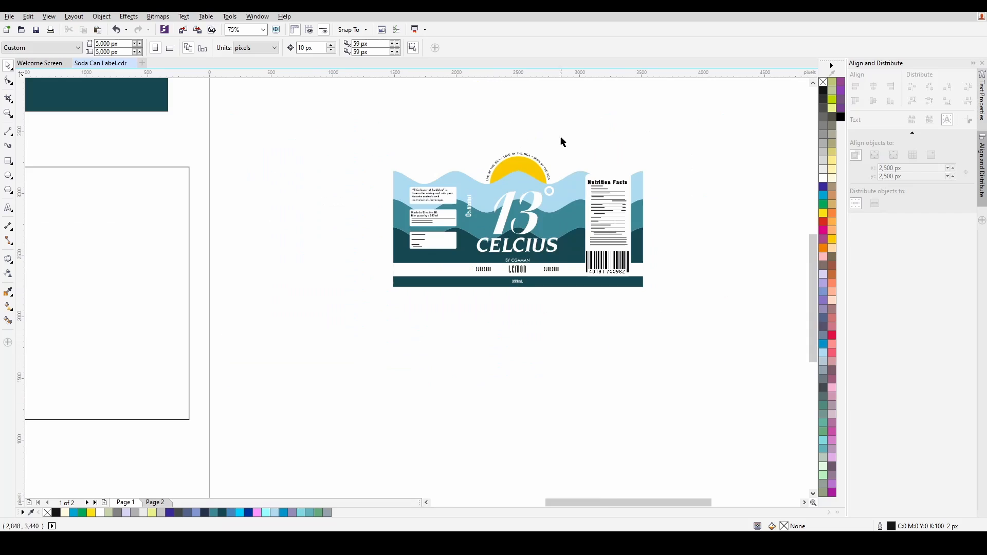
{"action": "scroll", "coordinate": [551, 331], "scroll_direction": "up", "scroll_amount": 1}
{"action": "scroll", "coordinate": [551, 370], "scroll_direction": "up", "scroll_amount": 2, "text": "ctrl"}
{"action": "key", "text": "ctrl+g"}
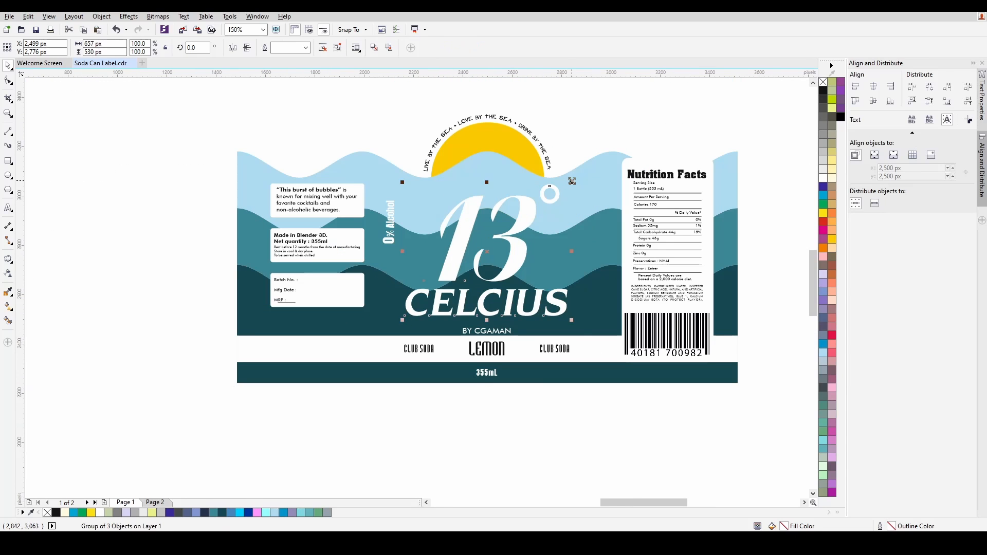
Select all the objects of the coloured label
{"action": "left_click", "coordinate": [548, 418]}
{"action": "scroll", "coordinate": [546, 420], "scroll_direction": "down", "scroll_amount": 1}
{"action": "key", "text": "ctrl+a"}
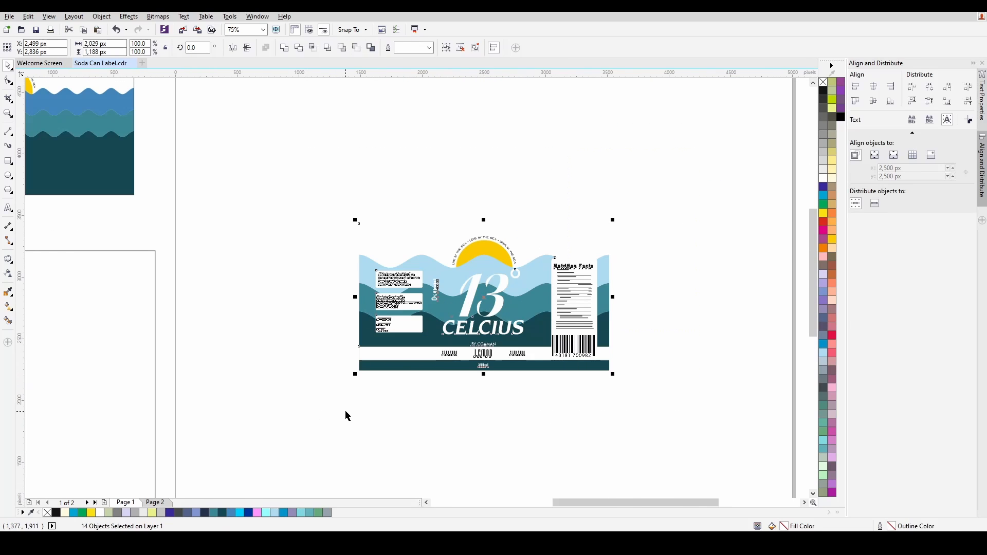
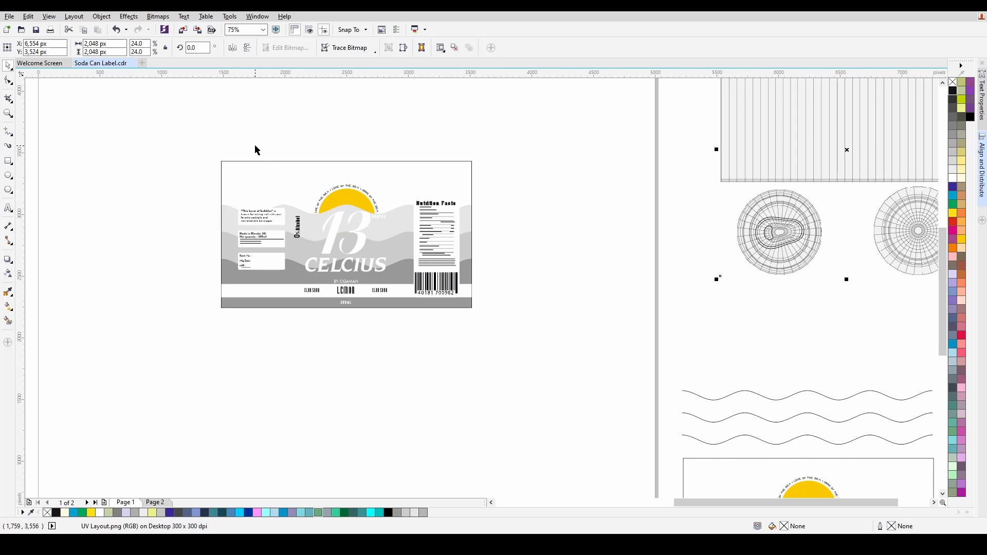
{"action": "scroll", "coordinate": [257, 150], "scroll_direction": "up", "scroll_amount": 2}
{"action": "left_click", "coordinate": [311, 239]}
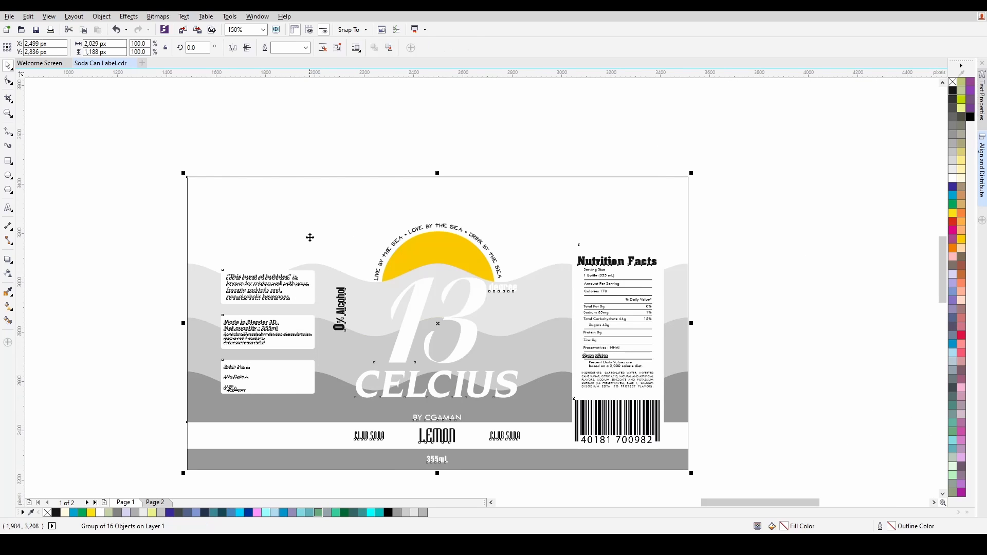
{"action": "scroll", "coordinate": [636, 278], "scroll_direction": "down", "scroll_amount": 2}
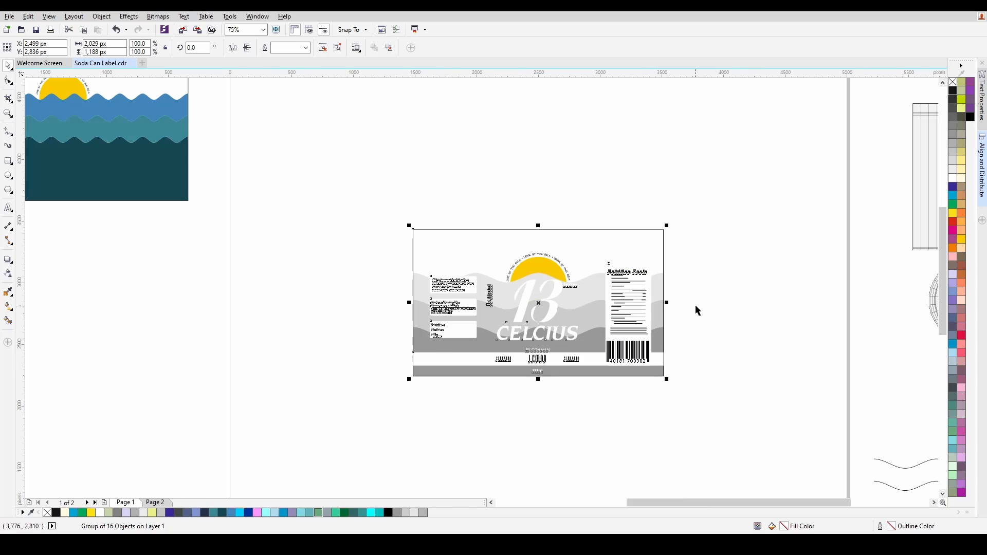
{"action": "scroll", "coordinate": [329, 231], "scroll_direction": "down", "scroll_amount": 2}
{"action": "scroll", "coordinate": [435, 235], "scroll_direction": "up", "scroll_amount": 2}
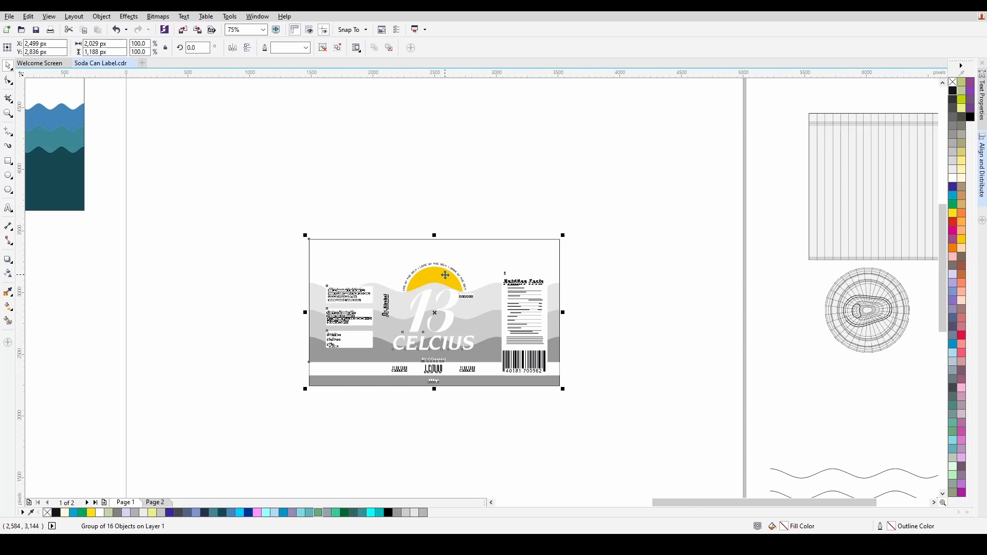
{"action": "scroll", "coordinate": [446, 275], "scroll_direction": "down", "scroll_amount": 2}
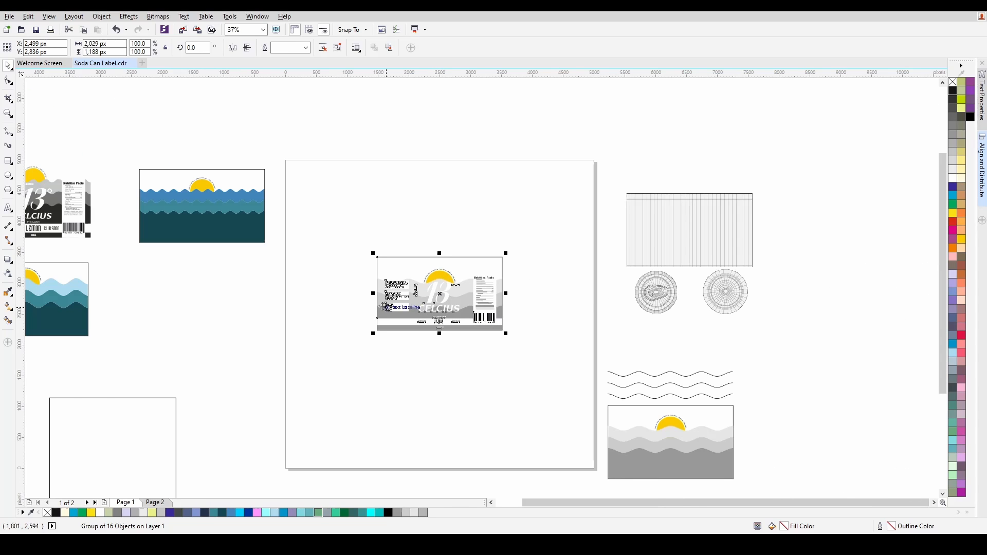
Centre the UV layout image on the page to compare it with the grey label, and move it back beside the page
{"action": "left_click", "coordinate": [687, 248]}
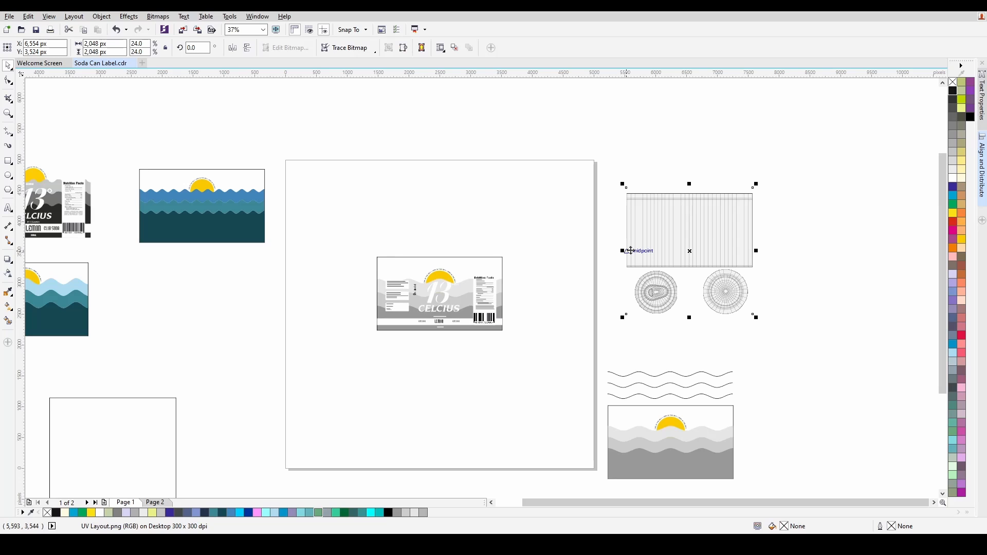
{"action": "key", "text": "p"}
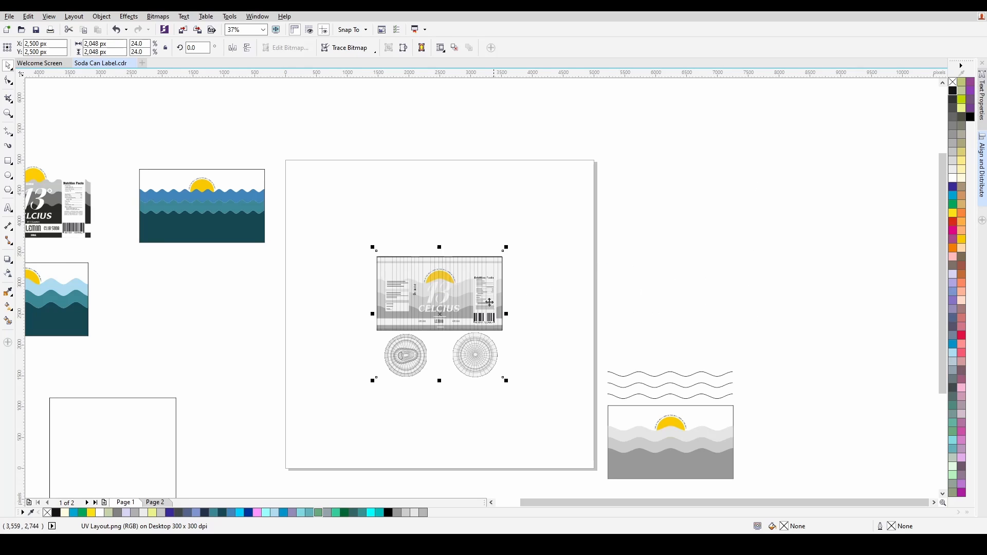
{"action": "scroll", "coordinate": [452, 314], "scroll_direction": "up", "scroll_amount": 2}
{"action": "scroll", "coordinate": [437, 265], "scroll_direction": "up", "scroll_amount": 2}
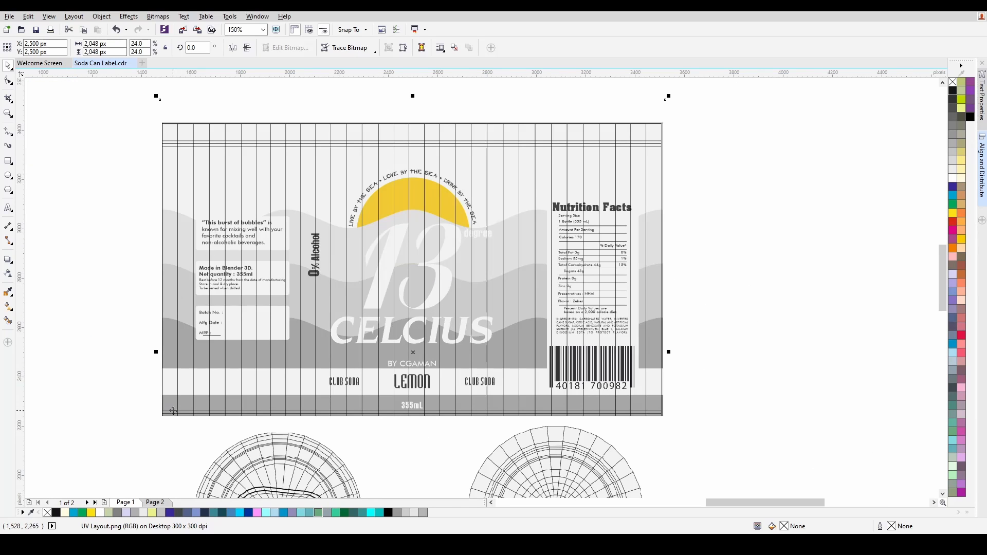
{"action": "scroll", "coordinate": [655, 333], "scroll_direction": "down", "scroll_amount": 4}
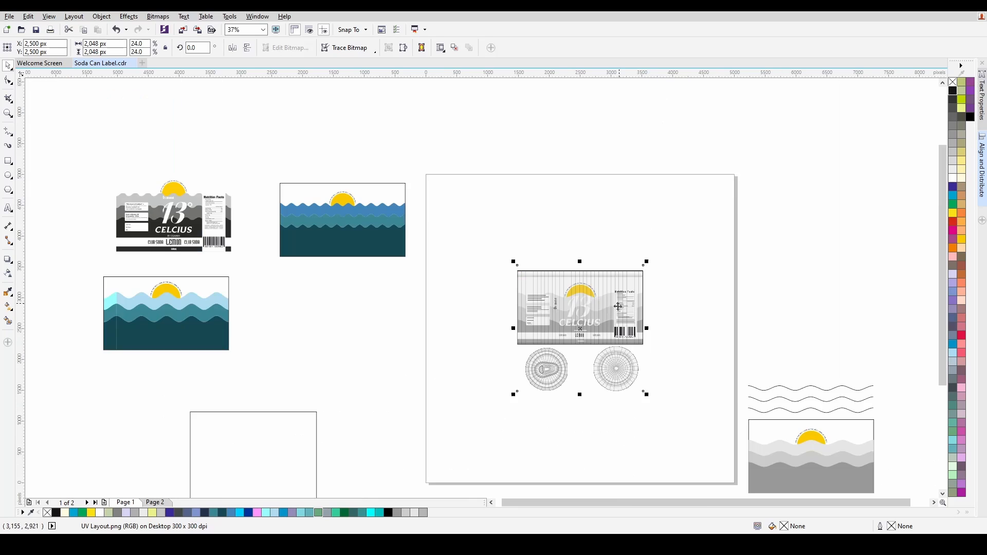
{"action": "scroll", "coordinate": [586, 369], "scroll_direction": "up", "scroll_amount": 2}
{"action": "scroll", "coordinate": [385, 331], "scroll_direction": "down", "scroll_amount": 2}
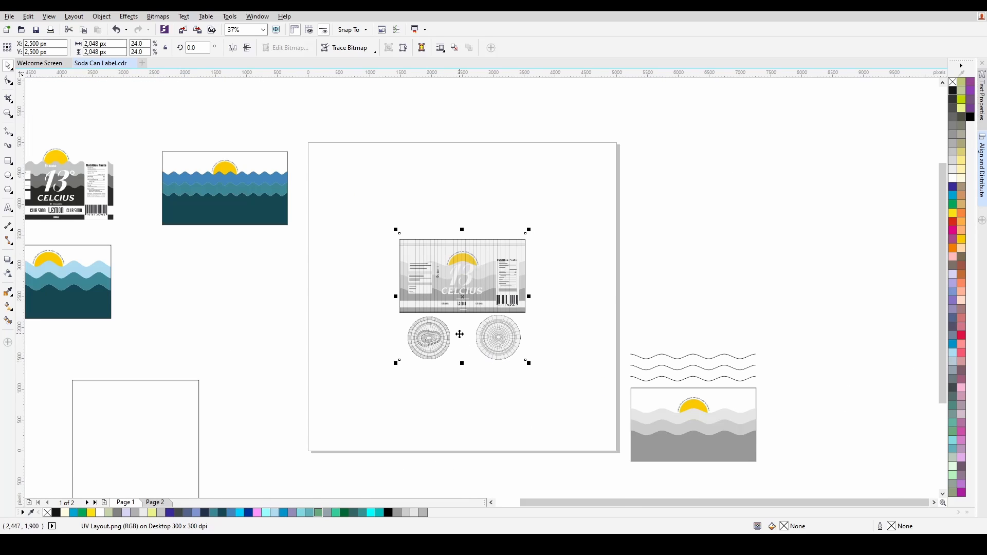
{"action": "left_click_drag", "start_coordinate": [460, 334], "coordinate": [757, 278]}
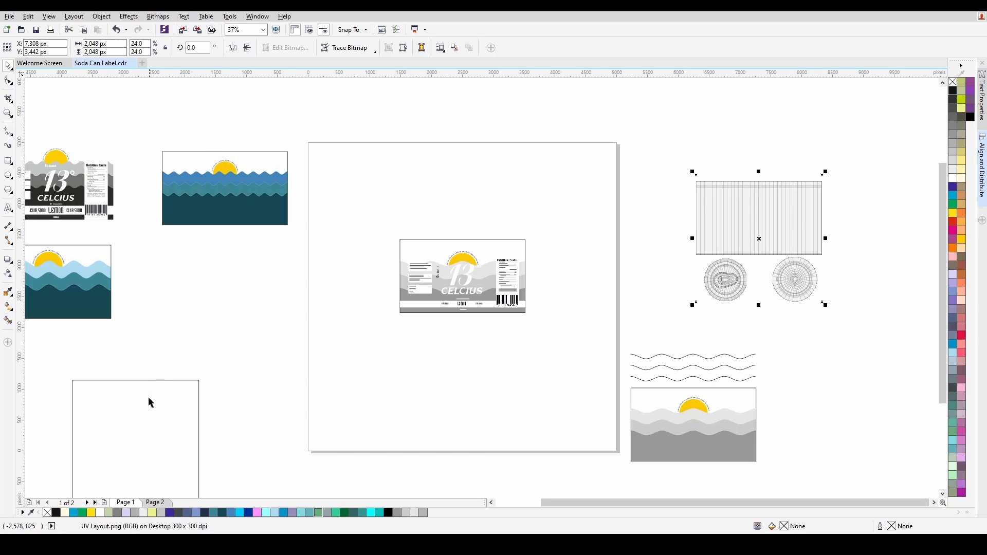
Centre the empty 2,048 px square from beside the page on the page, behind the grey label
{"action": "left_click", "coordinate": [138, 418]}
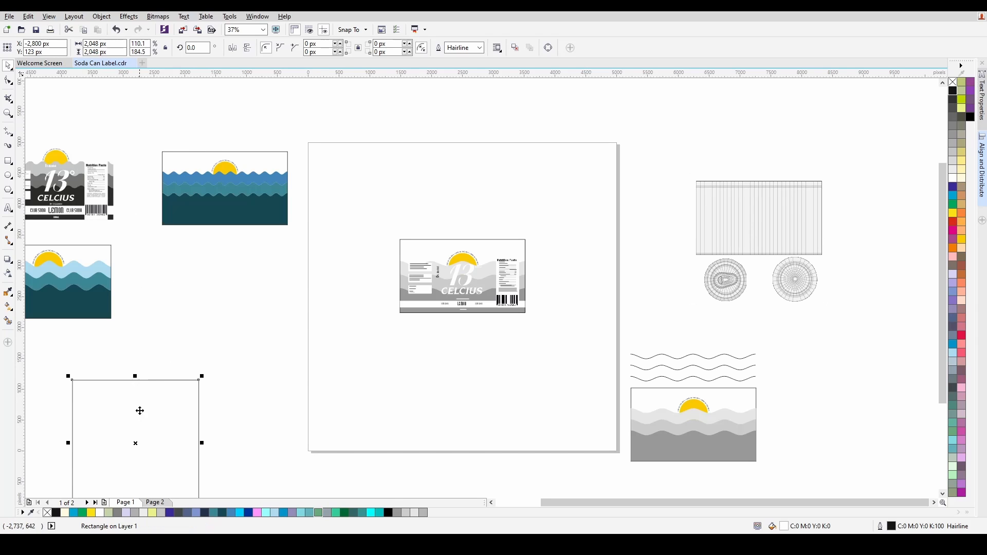
{"action": "scroll", "coordinate": [196, 332], "scroll_direction": "down", "scroll_amount": 1}
{"action": "scroll", "coordinate": [174, 410], "scroll_direction": "up", "scroll_amount": 1}
{"action": "left_click_drag", "start_coordinate": [156, 365], "coordinate": [183, 294]}
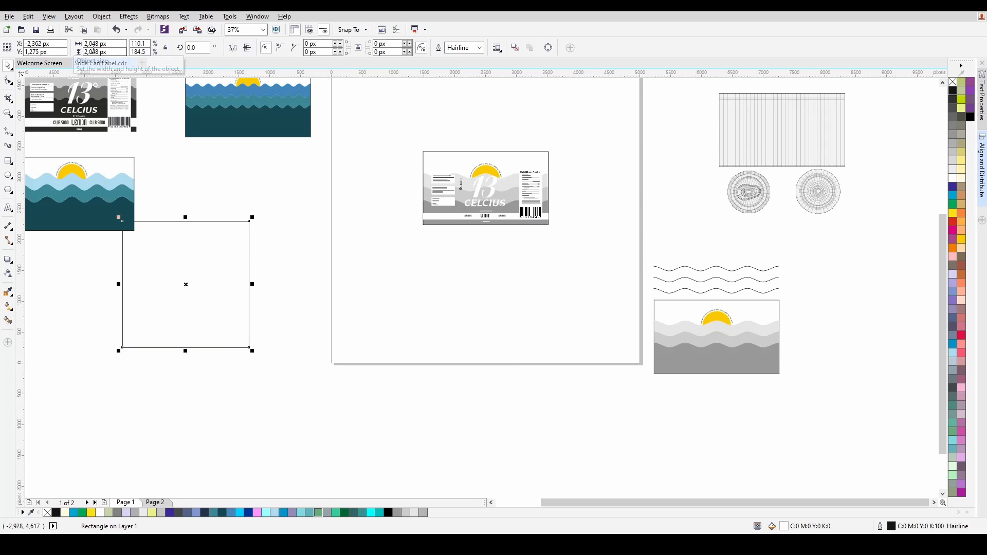
{"action": "key", "text": "p"}
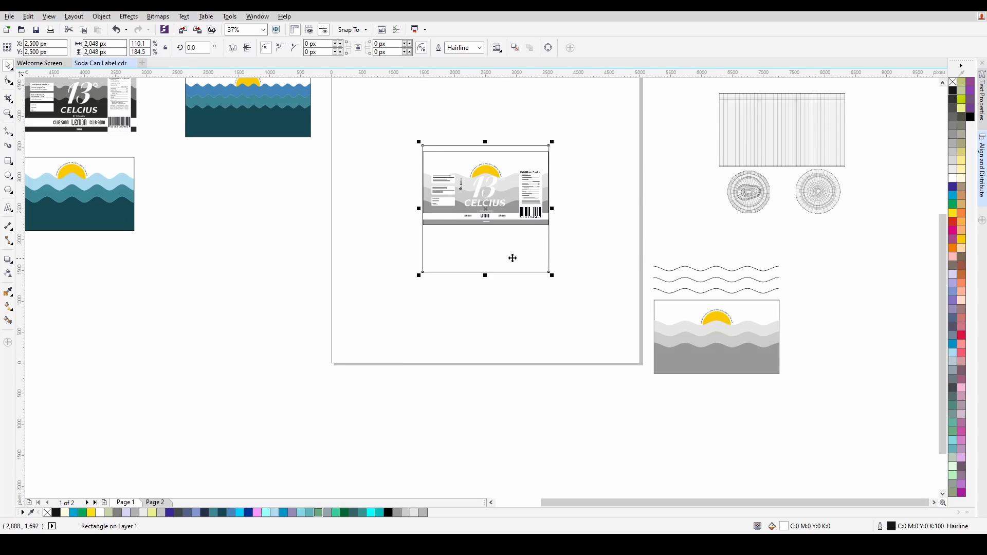
{"action": "scroll", "coordinate": [549, 194], "scroll_direction": "up", "scroll_amount": 2}
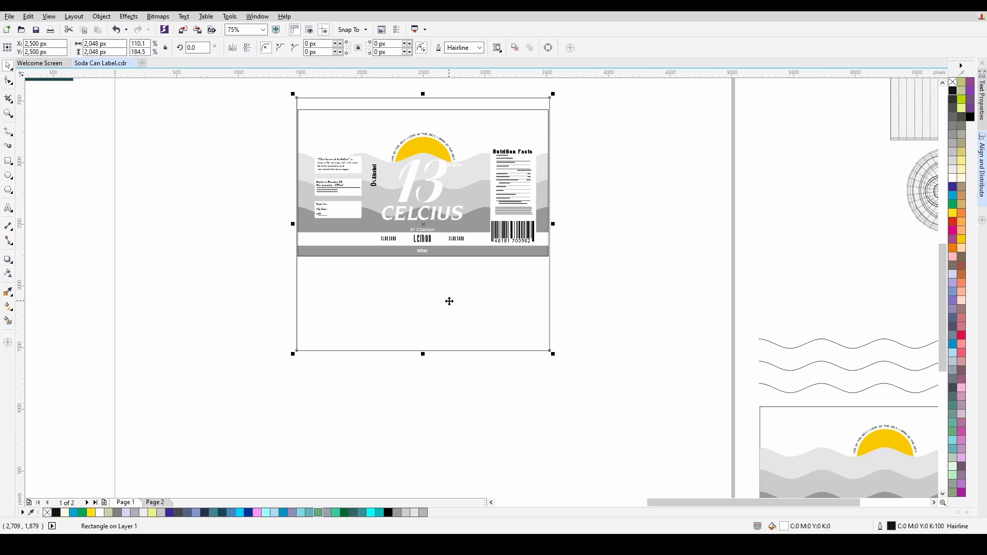
{"action": "scroll", "coordinate": [453, 299], "scroll_direction": "down", "scroll_amount": 2}
{"action": "scroll", "coordinate": [485, 271], "scroll_direction": "up", "scroll_amount": 2}
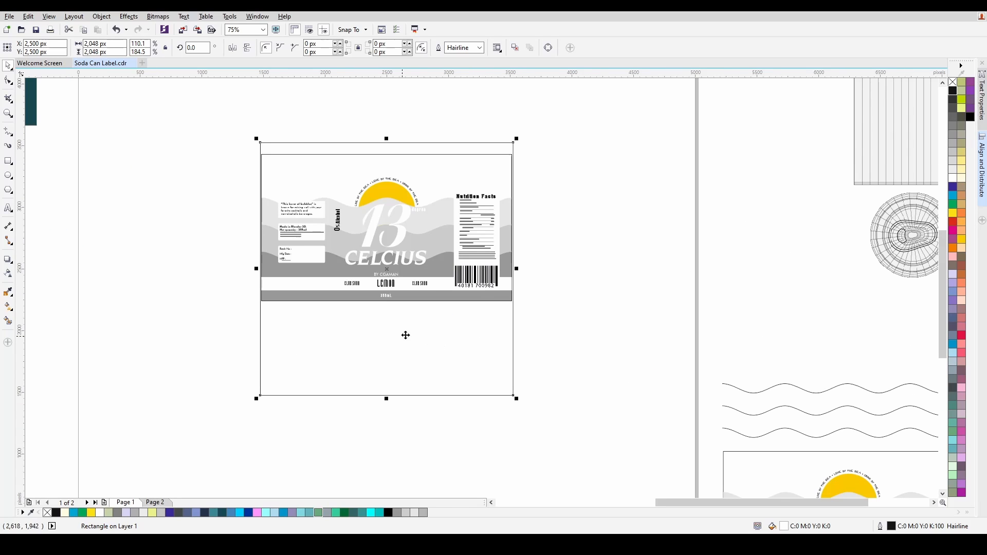
Try a dark blue fill on the square behind the label and restore its white fill
{"action": "left_click", "coordinate": [953, 187]}
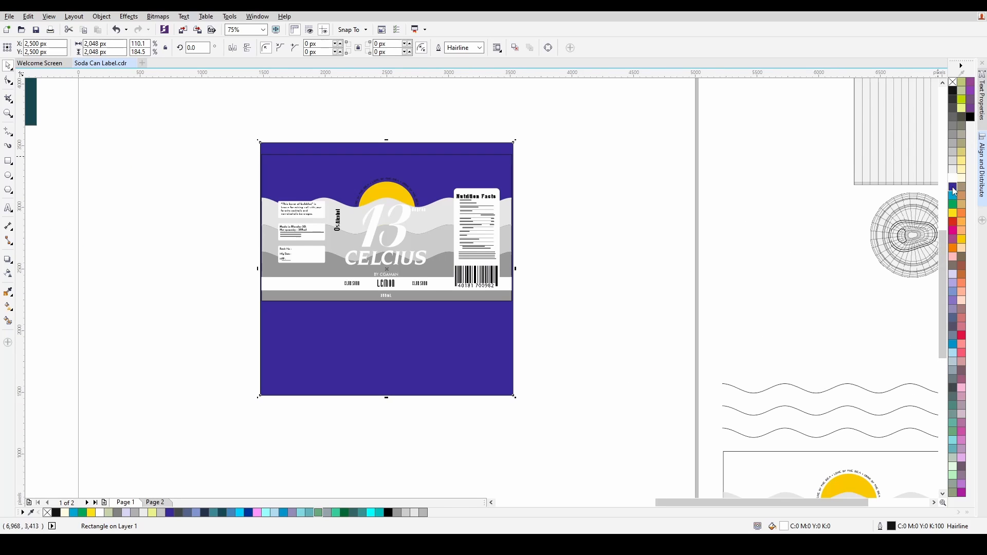
{"action": "left_click", "coordinate": [954, 179]}
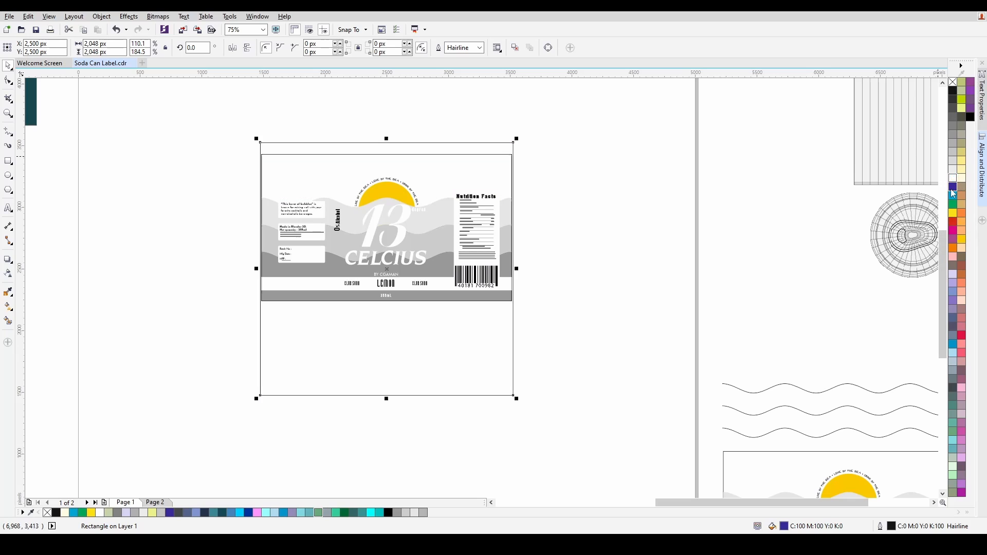
{"action": "left_click", "coordinate": [526, 248]}
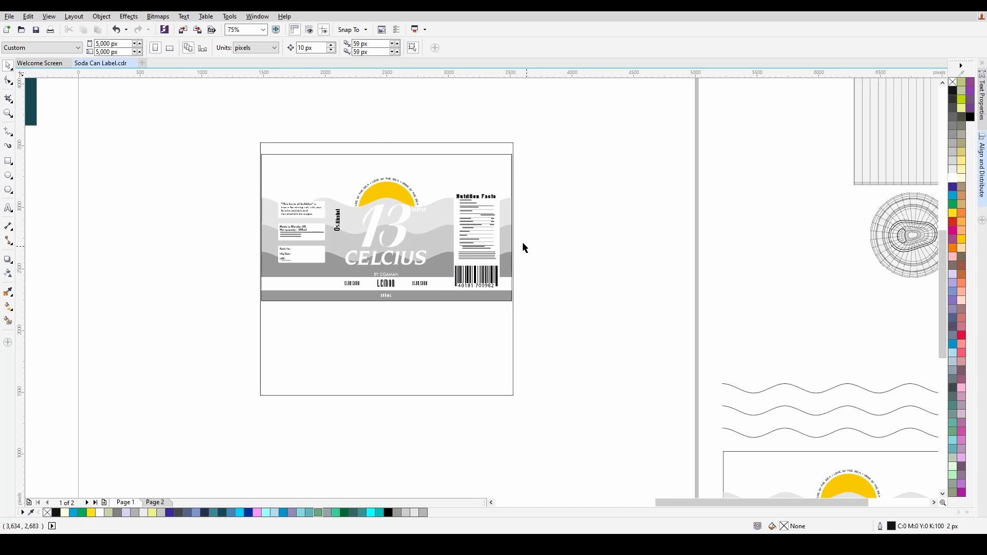
Remove the outline of the grey label's PowerClip rectangle, ungrouping the label for the change and regrouping it
{"action": "left_click", "coordinate": [427, 181]}
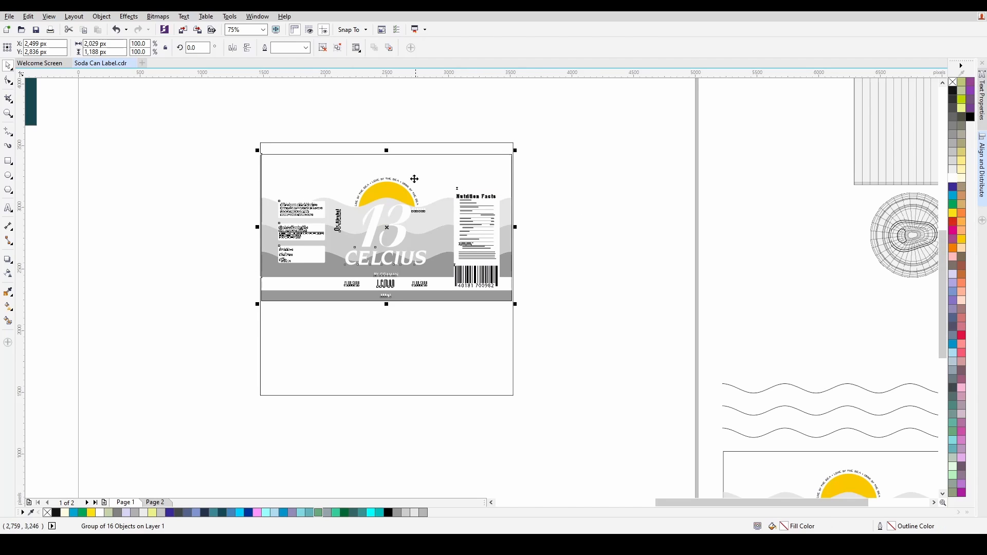
{"action": "left_click", "coordinate": [323, 49]}
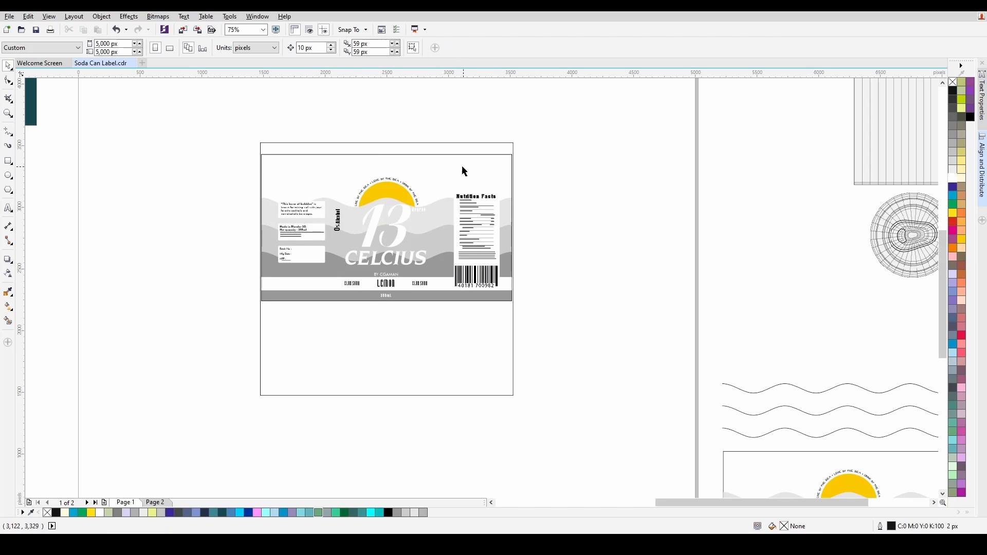
{"action": "left_click", "coordinate": [461, 165]}
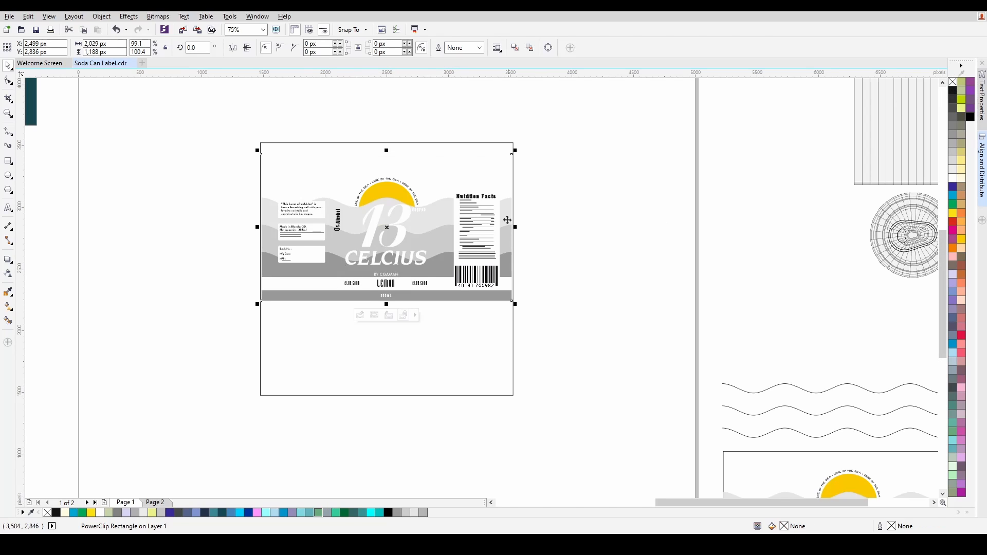
{"action": "left_click", "coordinate": [591, 298]}
{"action": "left_click_drag", "start_coordinate": [604, 325], "coordinate": [185, 124]}
{"action": "left_click", "coordinate": [278, 127]}
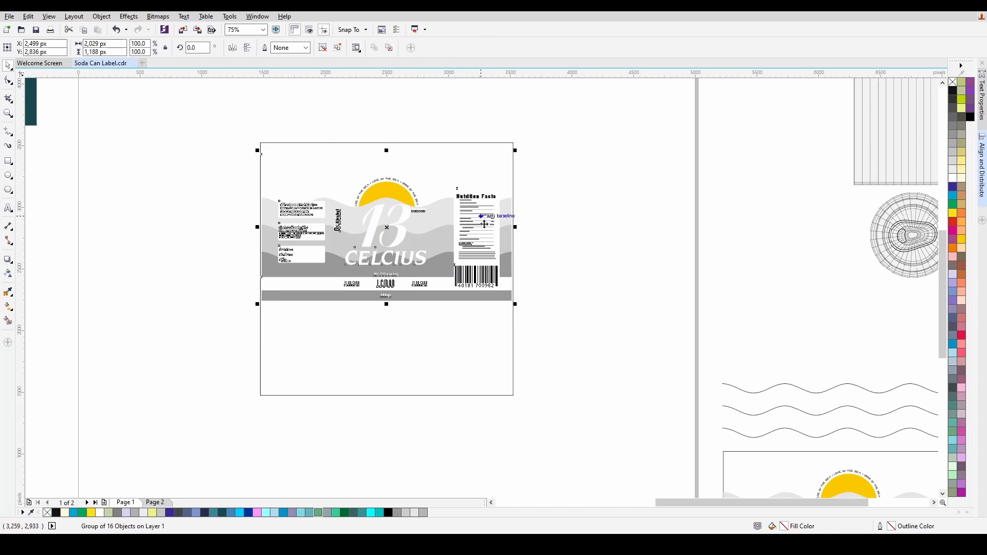
Remove the outline of the 2,048 px square and select it together with the label group
{"action": "left_click", "coordinate": [455, 350]}
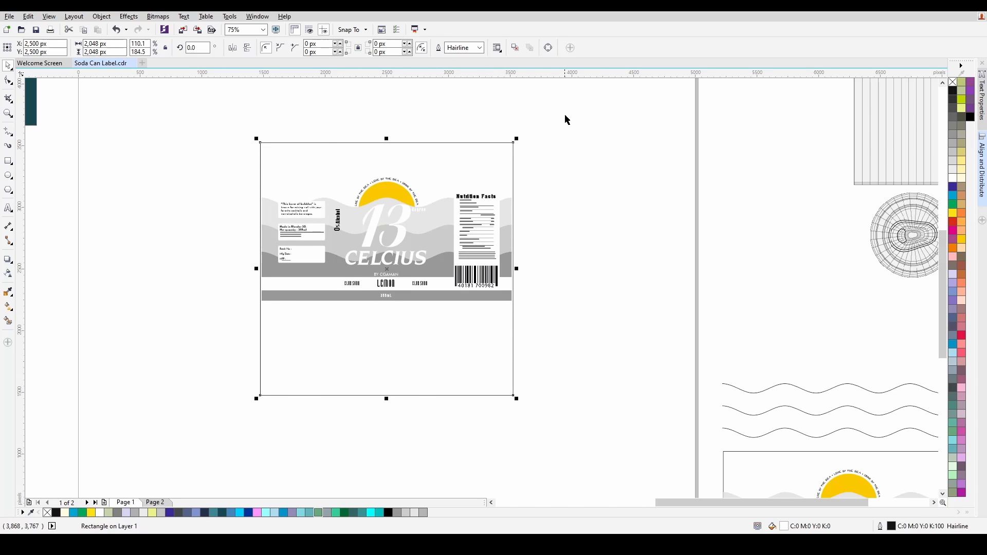
{"action": "right_click", "coordinate": [953, 83]}
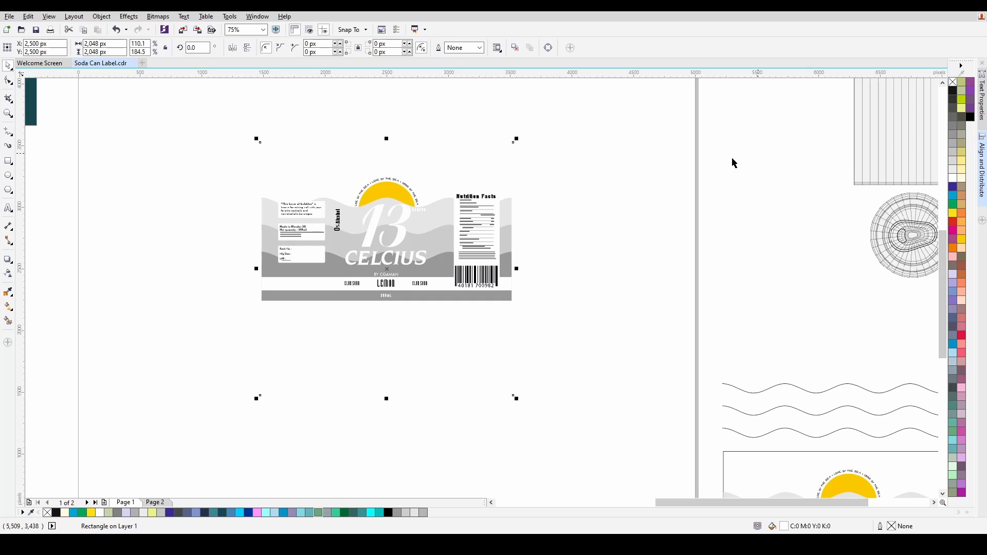
{"action": "left_click", "coordinate": [575, 169]}
{"action": "left_click_drag", "start_coordinate": [588, 109], "coordinate": [245, 436]}
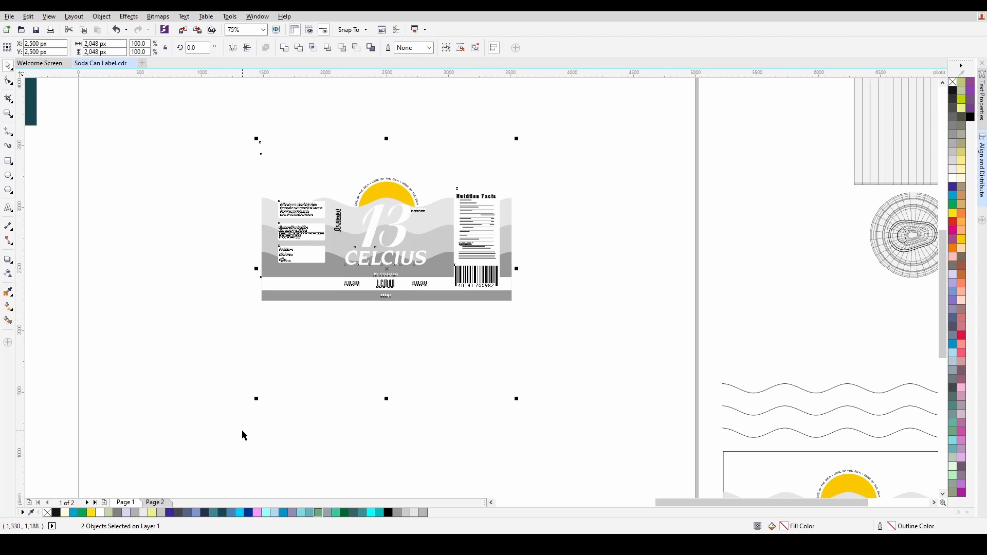
Group the 2,048 px square with the label and centre the group on the page
{"action": "key", "text": "ctrl+g"}
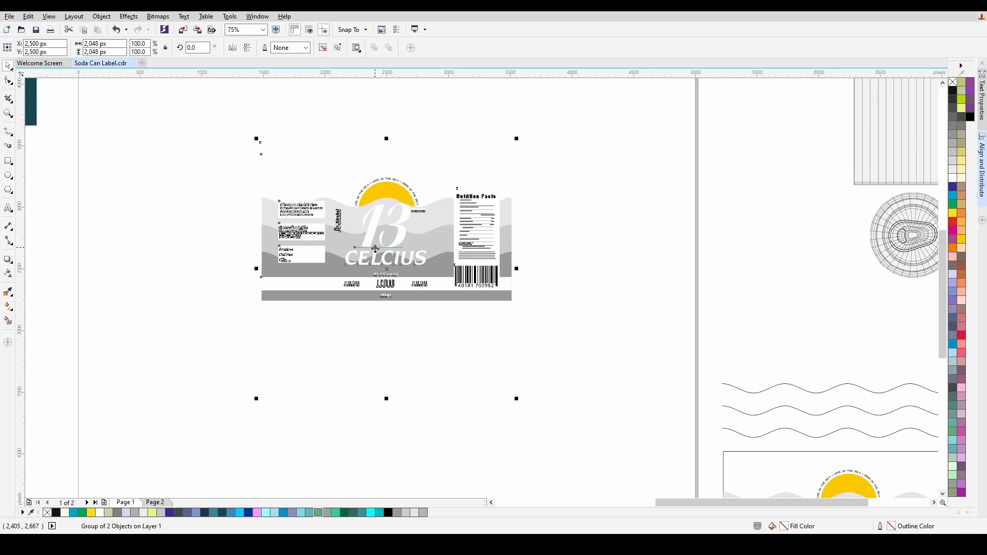
{"action": "left_click_drag", "start_coordinate": [453, 276], "coordinate": [331, 276]}
{"action": "key", "text": "p"}
Set up an export of the selected group as a JPG file named "Soda Can Label 10"
{"action": "left_click", "coordinate": [10, 17]}
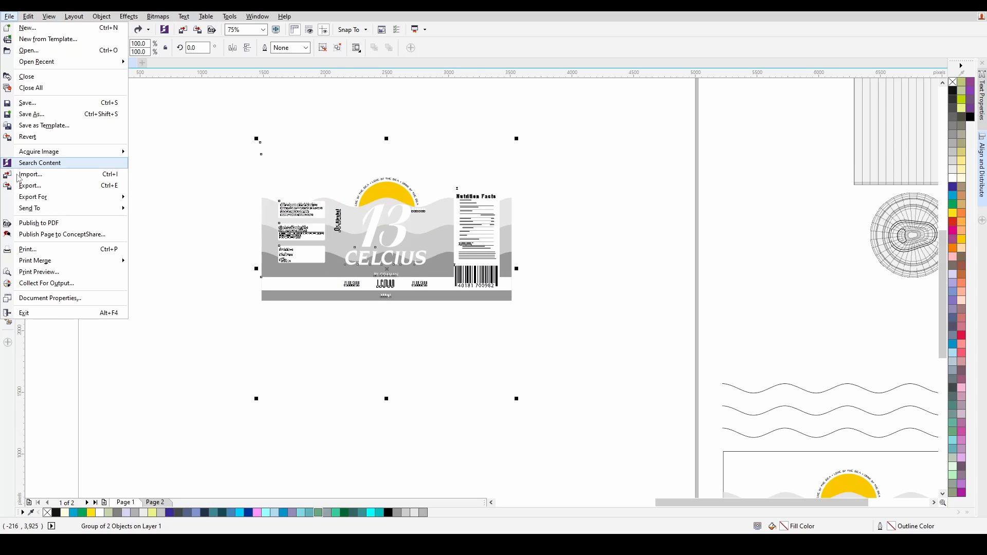
{"action": "left_click", "coordinate": [30, 185]}
{"action": "left_click", "coordinate": [515, 377]}
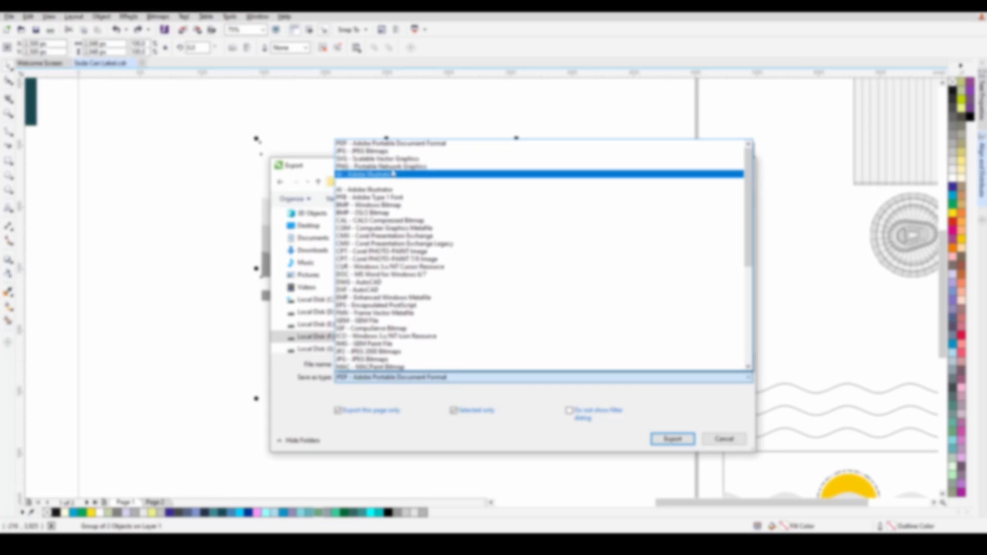
{"action": "left_click", "coordinate": [365, 151]}
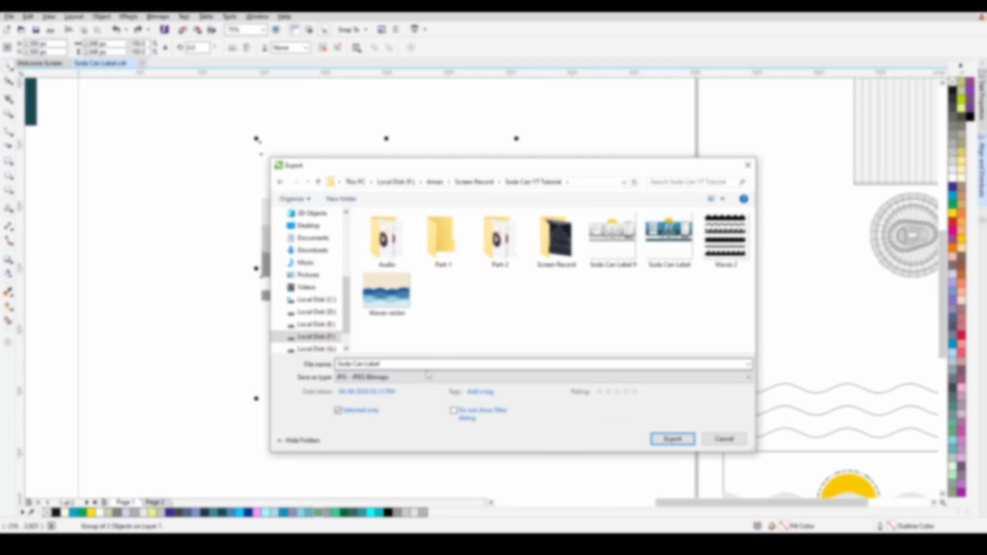
{"action": "left_click", "coordinate": [396, 367]}
{"action": "left_click", "coordinate": [395, 366]}
{"action": "type", "text": "10"}
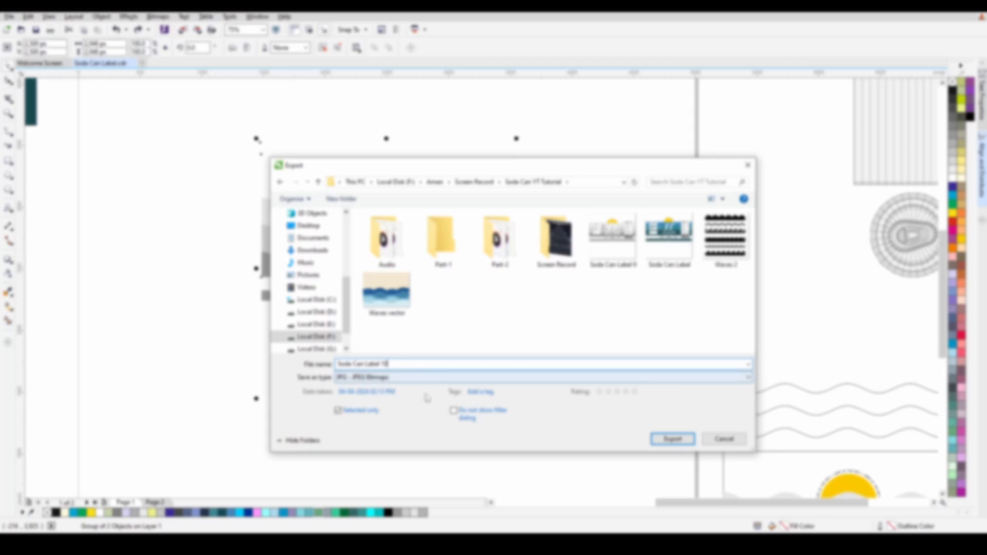
Export the JPEG with the colour mode set to RGB Color (24-bit)
{"action": "left_click", "coordinate": [678, 437]}
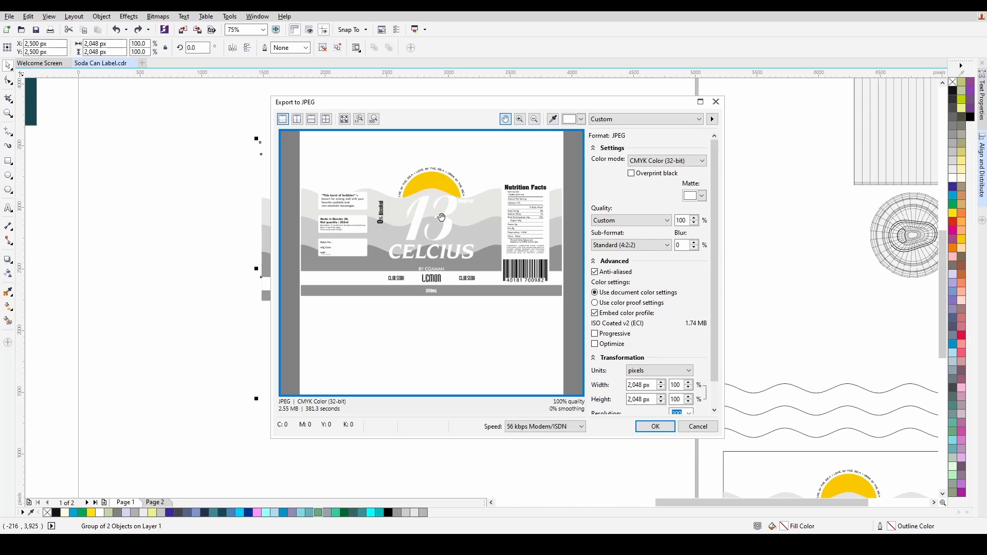
{"action": "left_click", "coordinate": [667, 163]}
{"action": "left_click", "coordinate": [655, 175]}
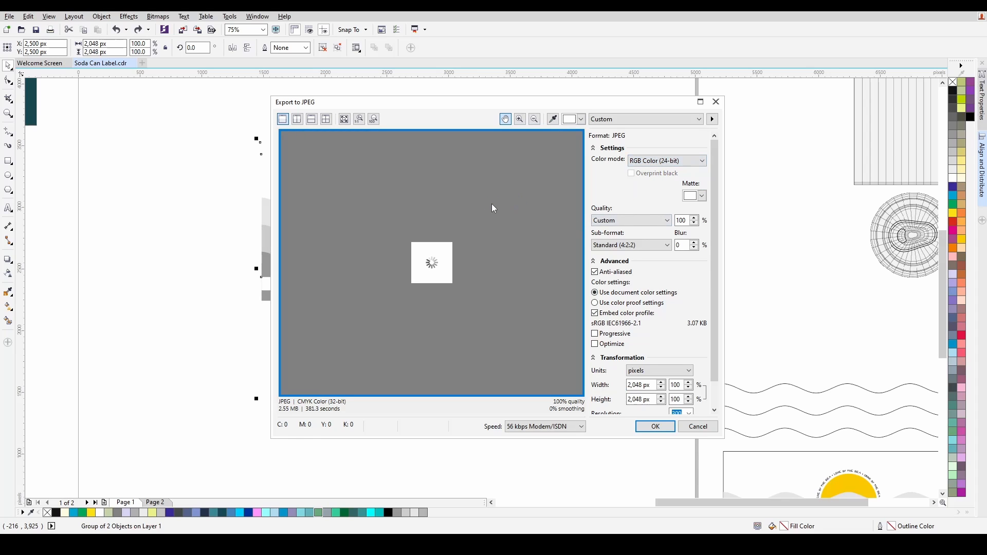
{"action": "left_click", "coordinate": [650, 428]}
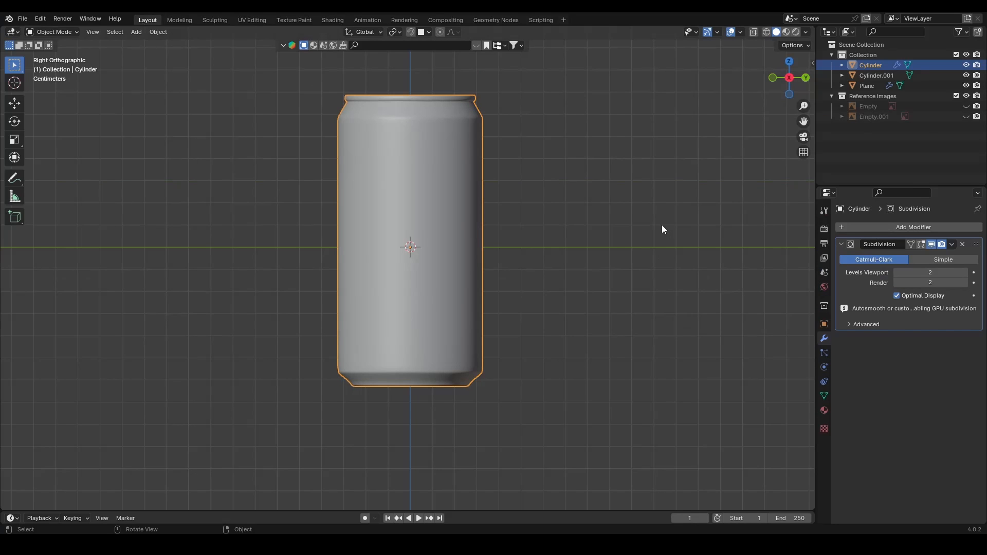
Switch to Blender, open the Shading workspace and make the node editor slightly taller
{"action": "left_click", "coordinate": [576, 237]}
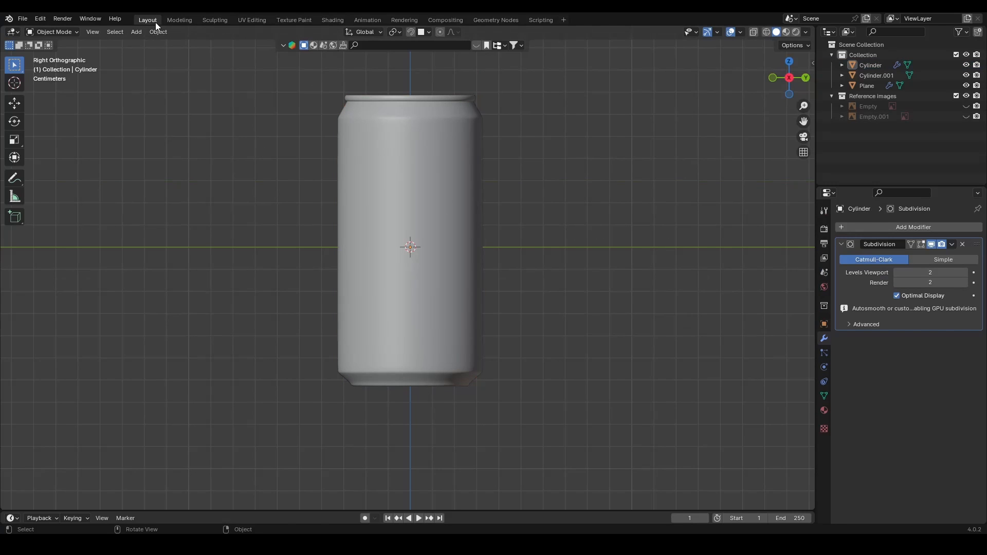
{"action": "left_click", "coordinate": [329, 20]}
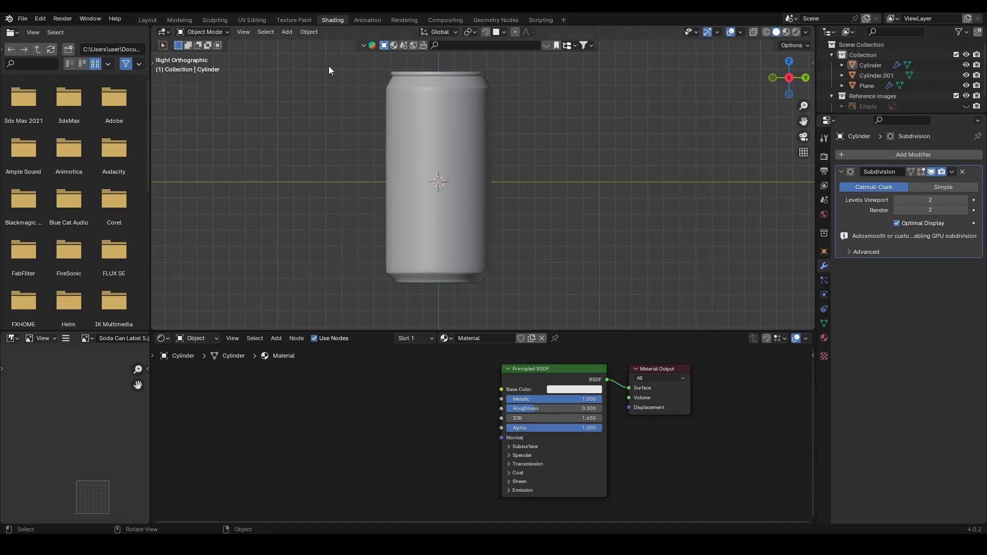
{"action": "left_click_drag", "start_coordinate": [578, 333], "coordinate": [580, 323]}
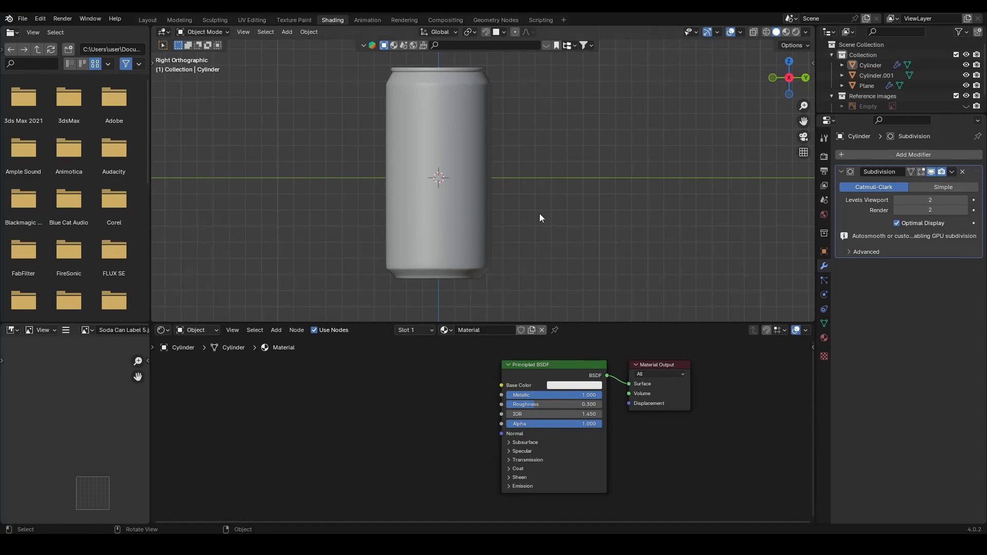
{"action": "middle_click_drag", "start_coordinate": [552, 209], "coordinate": [573, 209], "text": "shift"}
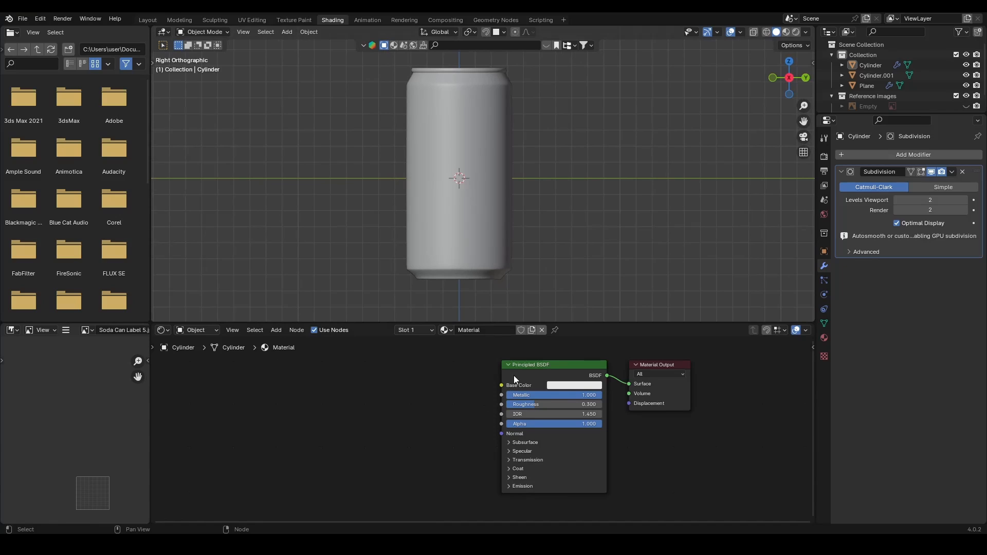
Select the can body, shift its Principled BSDF node away from the Material Output, and show the viewport in Material Preview
{"action": "left_click", "coordinate": [423, 260]}
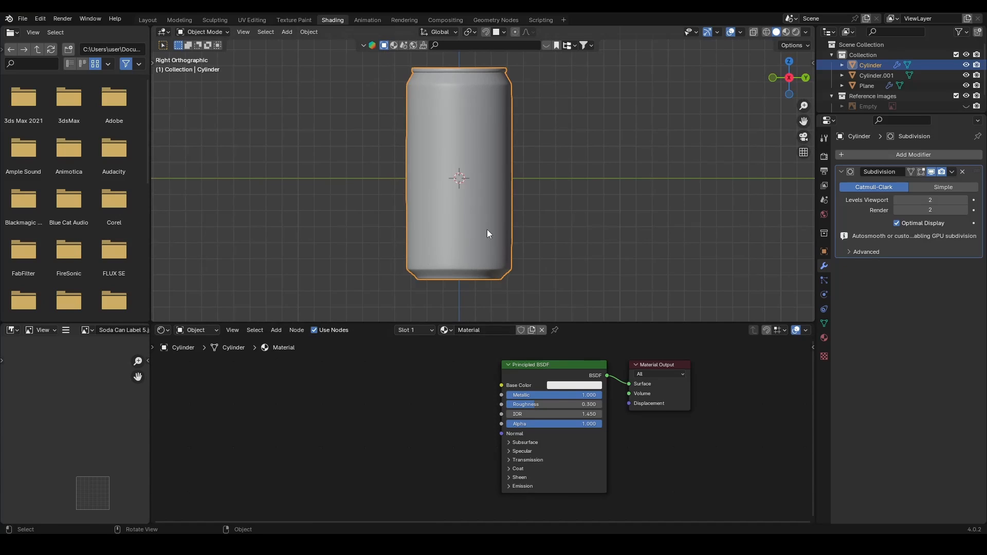
{"action": "mouse_move", "coordinate": [542, 368]}
{"action": "left_mouse_down"}
{"action": "mouse_move", "coordinate": [525, 369]}
{"action": "mouse_move", "coordinate": [511, 394]}
{"action": "mouse_move", "coordinate": [463, 393]}
{"action": "mouse_move", "coordinate": [558, 394]}
{"action": "left_mouse_up"}
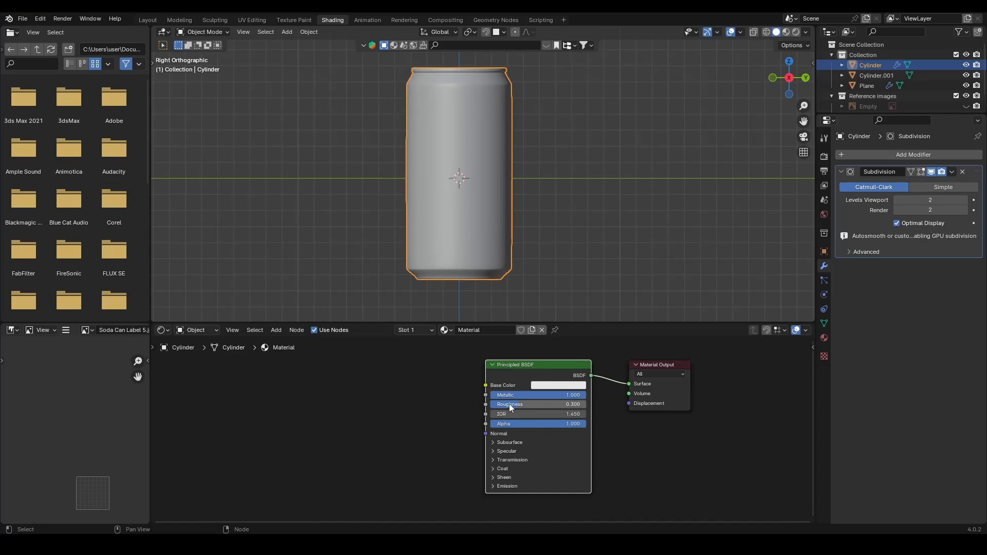
{"action": "left_click", "coordinate": [565, 387]}
{"action": "left_click", "coordinate": [785, 32]}
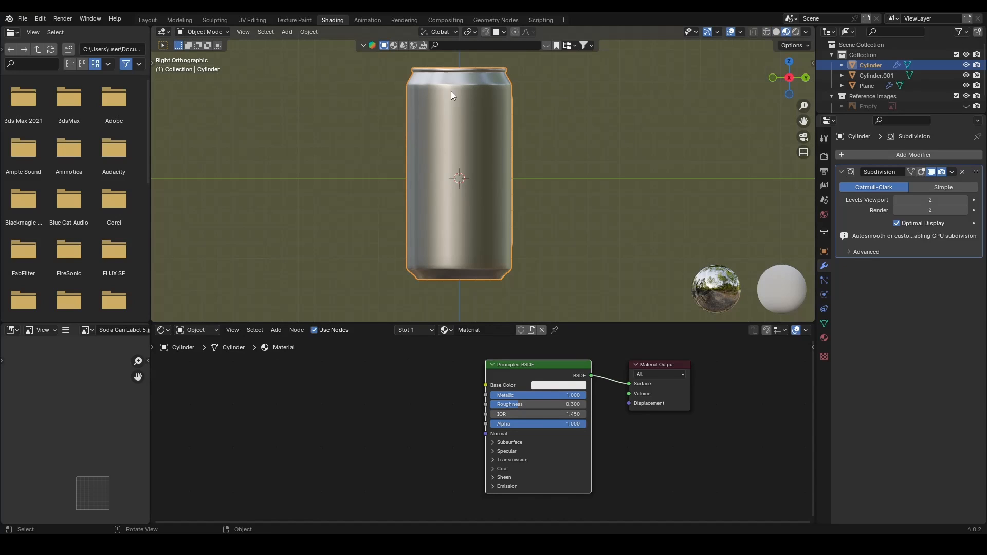
{"action": "left_click", "coordinate": [561, 112]}
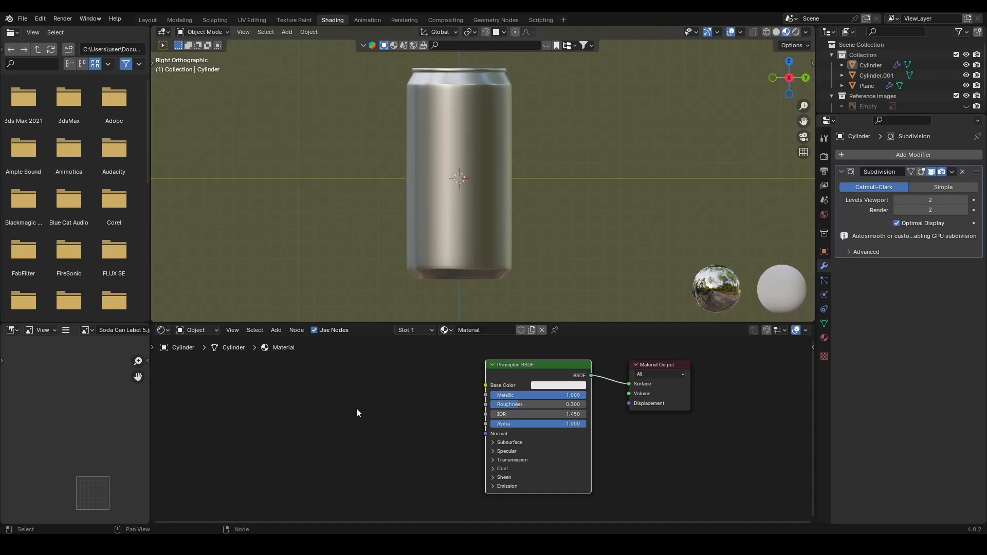
Add an Image Texture node and connect its Color output to the Principled BSDF's Base Color
{"action": "left_click", "coordinate": [280, 330]}
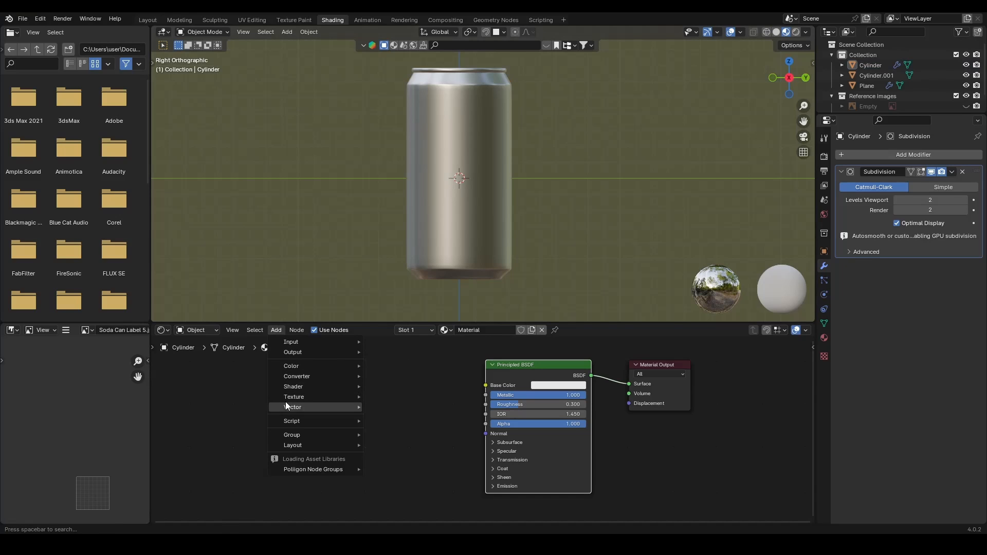
{"action": "mouse_move", "coordinate": [293, 397]}
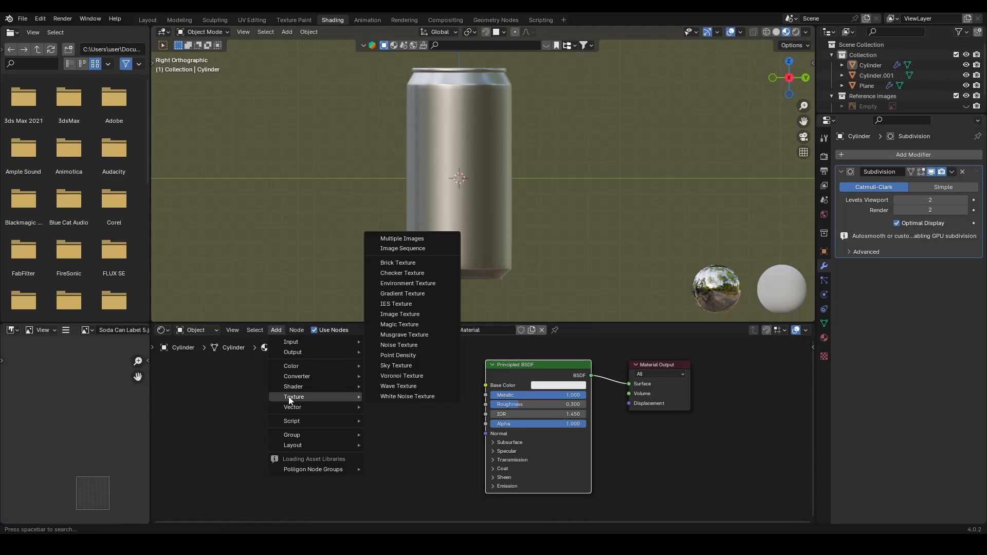
{"action": "left_click", "coordinate": [391, 314]}
{"action": "left_click", "coordinate": [368, 406]}
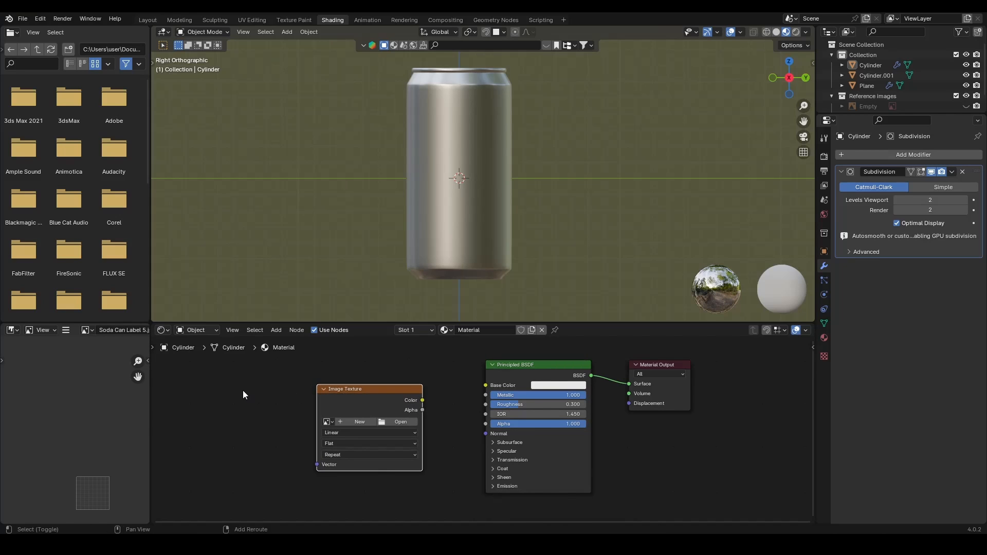
{"action": "key", "text": "shift+a"}
{"action": "left_click_drag", "start_coordinate": [414, 399], "coordinate": [485, 385]}
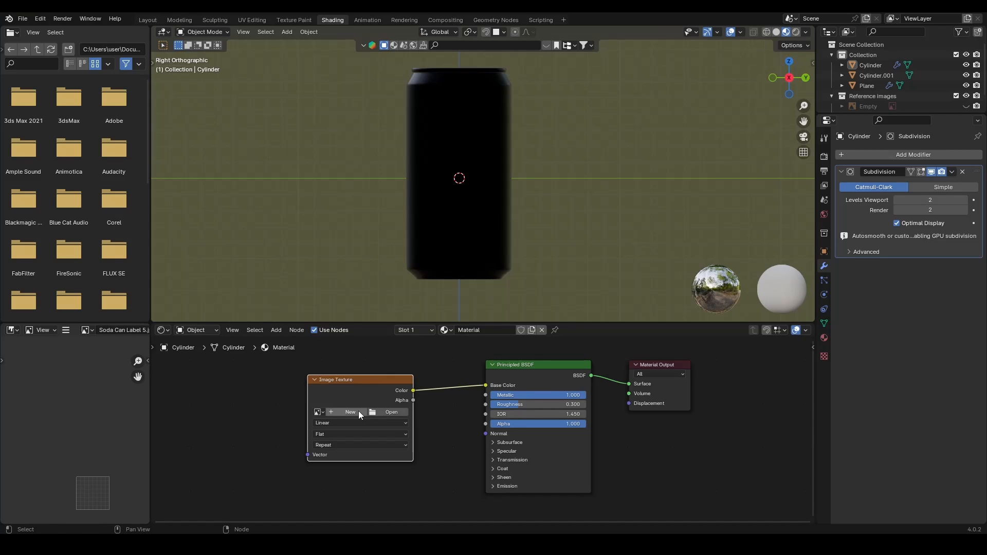
Load Soda Can Label 10.jpg into the Image Texture node
{"action": "left_click", "coordinate": [388, 413]}
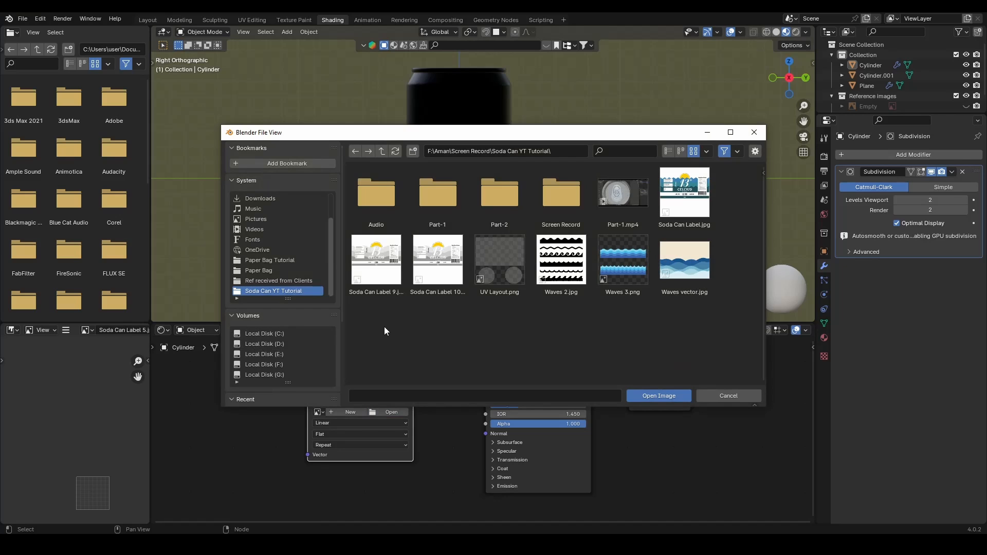
{"action": "left_click", "coordinate": [439, 281]}
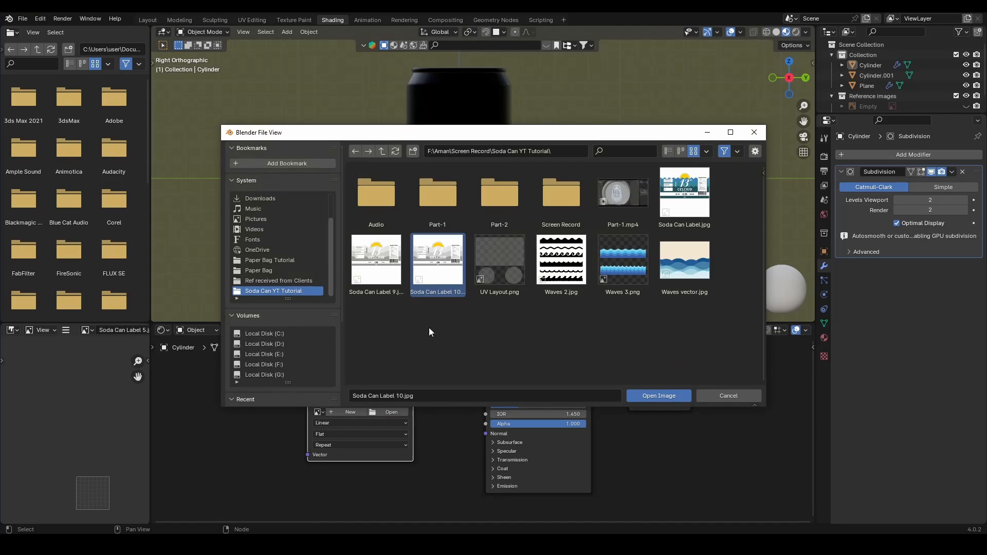
{"action": "left_click", "coordinate": [646, 397]}
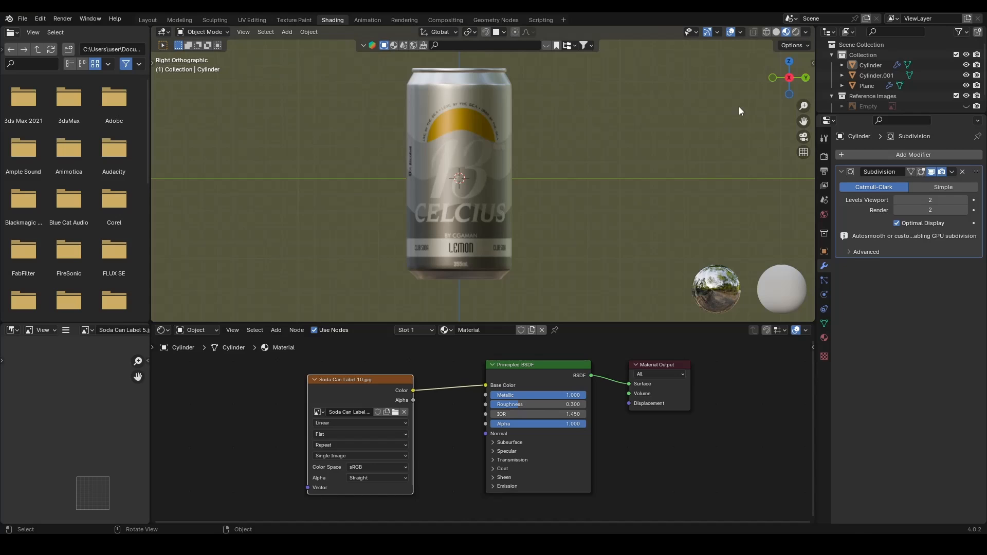
Check the label on the can's front down to the base and save the file
{"action": "scroll", "coordinate": [591, 169], "scroll_direction": "up", "scroll_amount": 4}
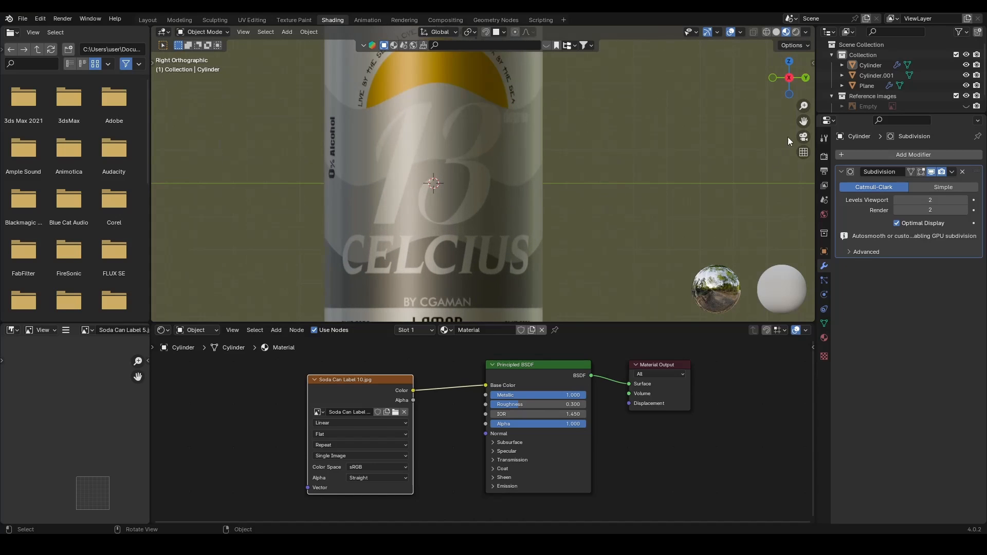
{"action": "middle_click_drag", "start_coordinate": [550, 247], "coordinate": [565, 120], "text": "shift"}
{"action": "scroll", "coordinate": [544, 247], "scroll_direction": "down", "scroll_amount": 1}
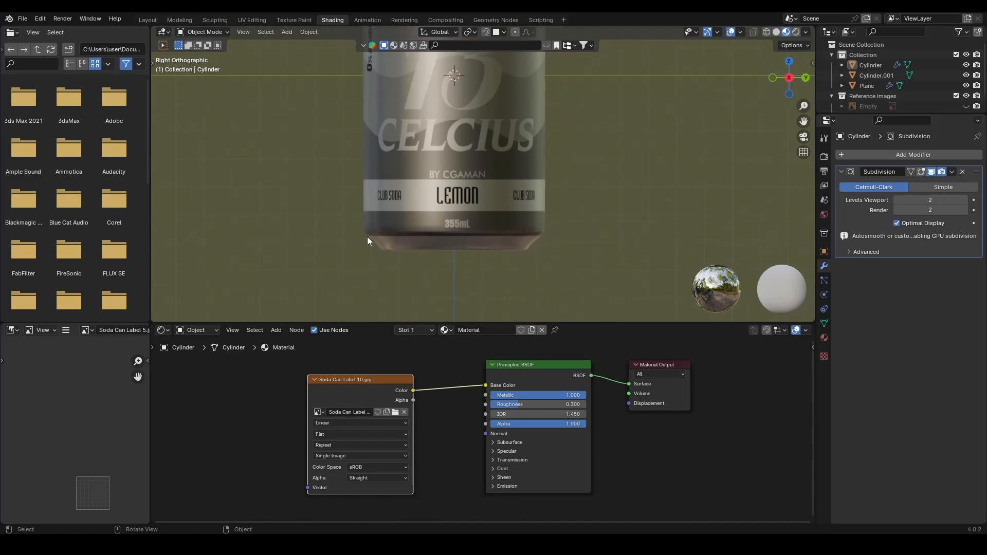
{"action": "scroll", "coordinate": [513, 224], "scroll_direction": "down", "scroll_amount": 1}
{"action": "left_click_drag", "start_coordinate": [804, 122], "coordinate": [795, 199]}
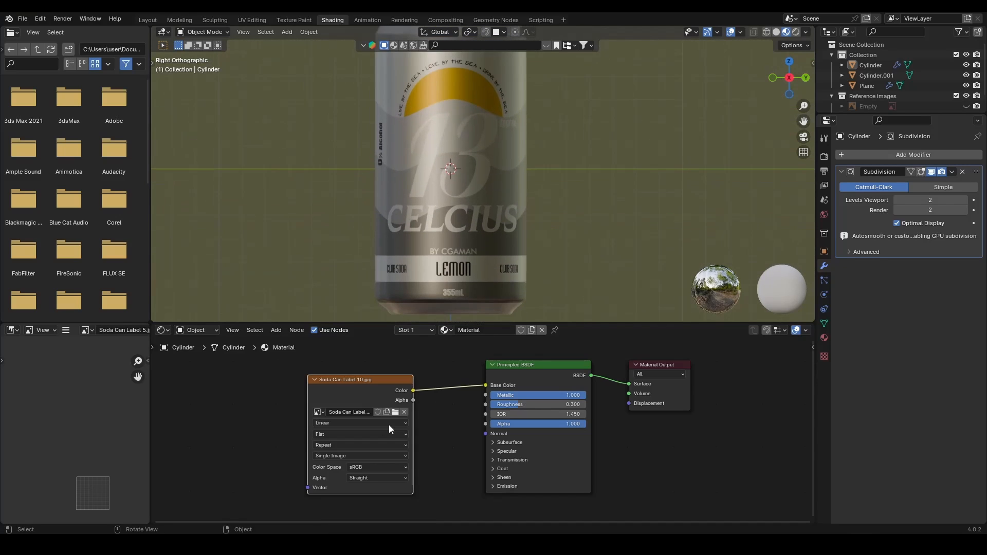
{"action": "scroll", "coordinate": [553, 212], "scroll_direction": "down", "scroll_amount": 2}
{"action": "key", "text": "ctrl+s"}
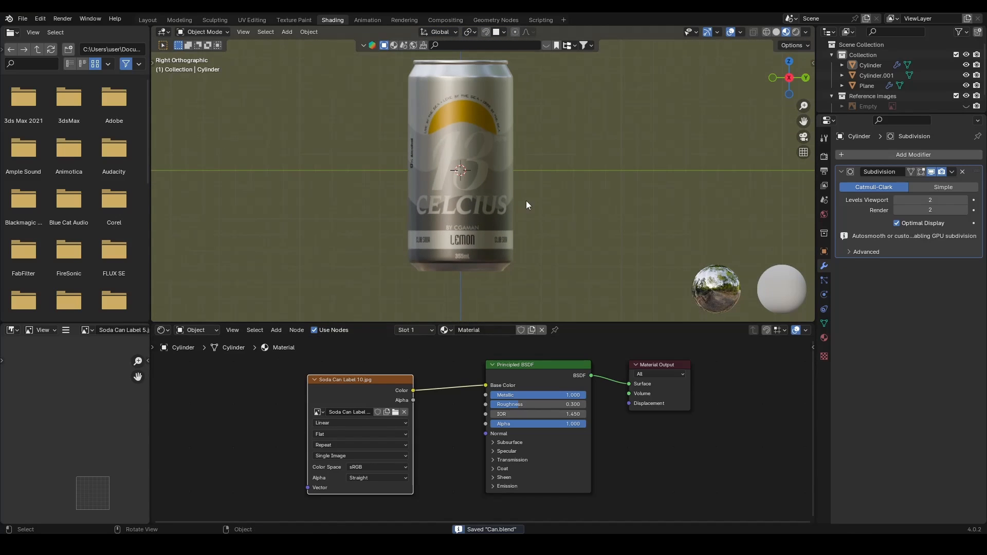
Examine the label's seam on the back of the can in Left Orthographic view, comparing Object Mode with Edit Mode
{"action": "left_click_drag", "start_coordinate": [789, 77], "coordinate": [763, 105]}
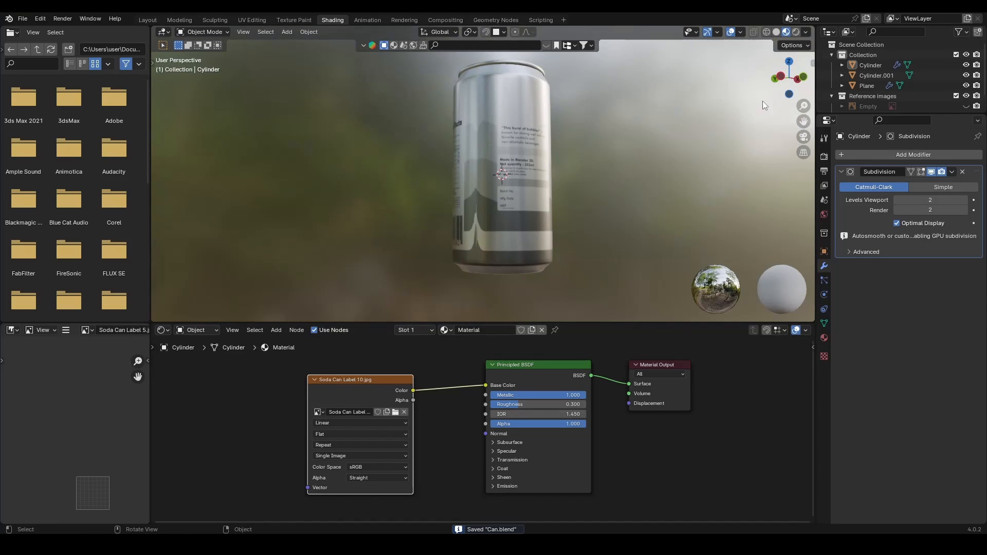
{"action": "left_click", "coordinate": [783, 77]}
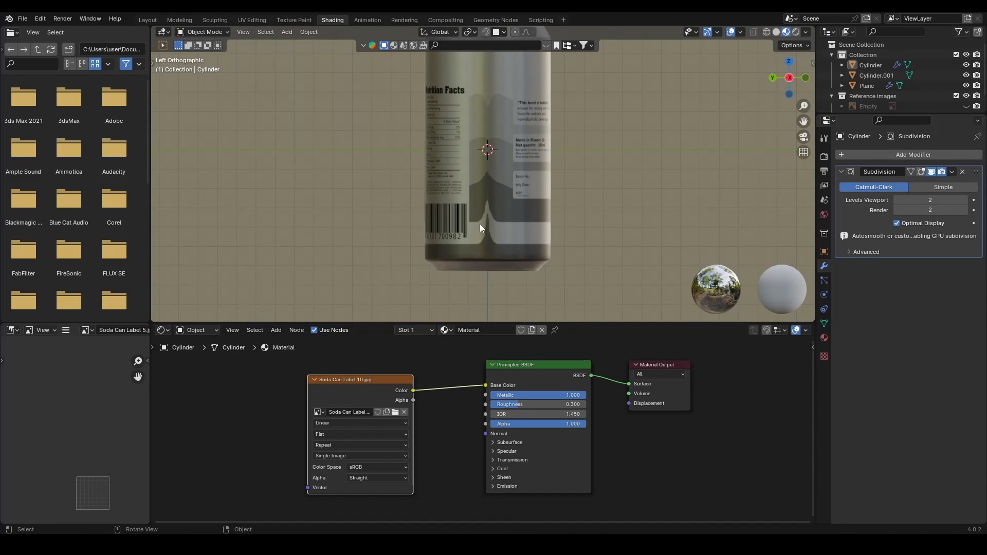
{"action": "scroll", "coordinate": [491, 190], "scroll_direction": "up", "scroll_amount": 1}
{"action": "scroll", "coordinate": [488, 193], "scroll_direction": "down", "scroll_amount": 1}
{"action": "middle_click_drag", "start_coordinate": [502, 133], "coordinate": [480, 189], "text": "shift"}
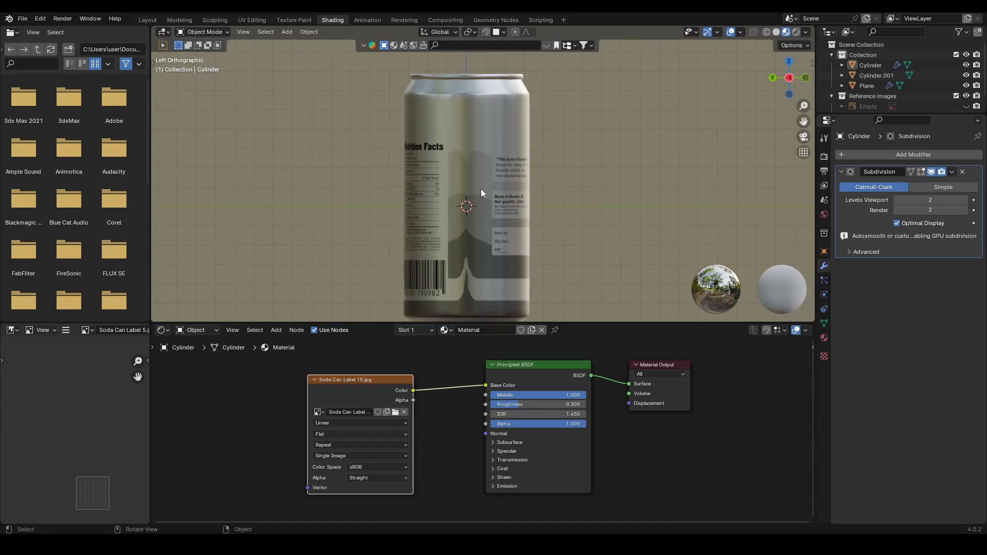
{"action": "left_click", "coordinate": [463, 128]}
{"action": "key", "text": "Tab"}
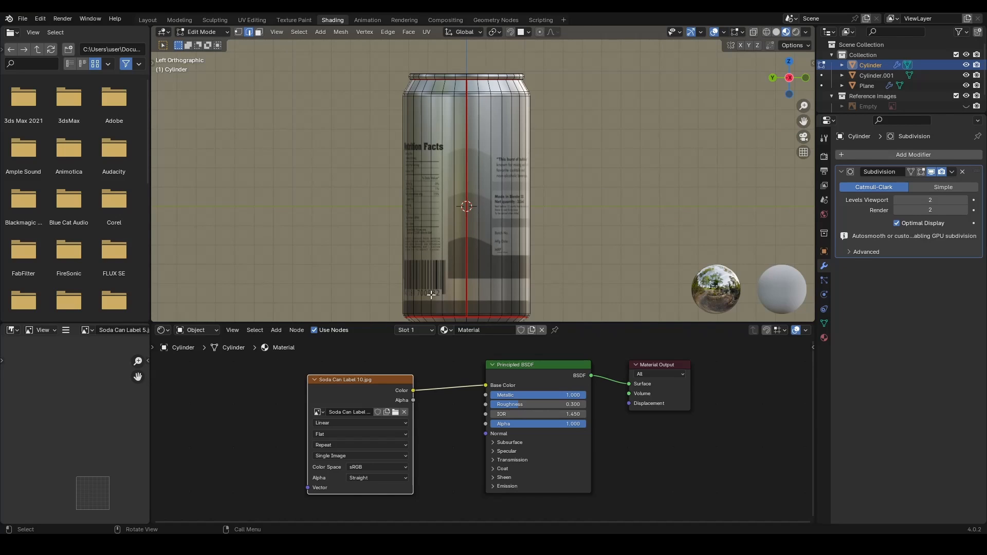
{"action": "scroll", "coordinate": [482, 210], "scroll_direction": "up", "scroll_amount": 5}
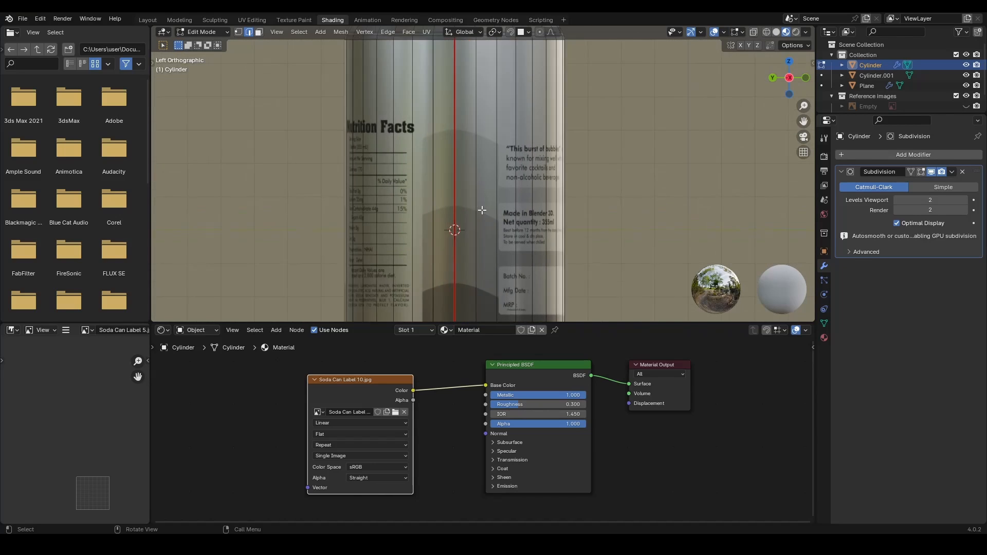
{"action": "scroll", "coordinate": [465, 164], "scroll_direction": "down", "scroll_amount": 4}
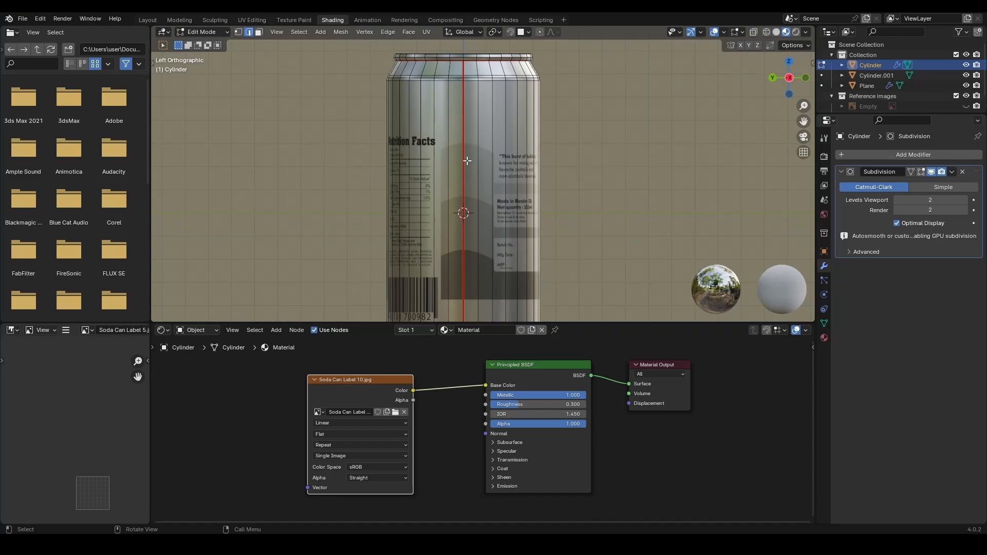
{"action": "key", "text": "Tab"}
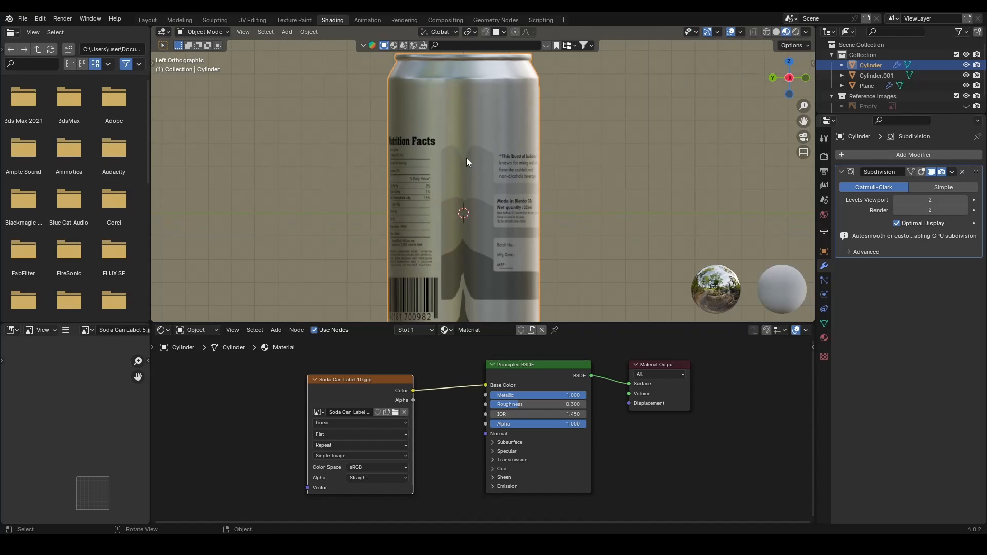
{"action": "key", "text": "Tab"}
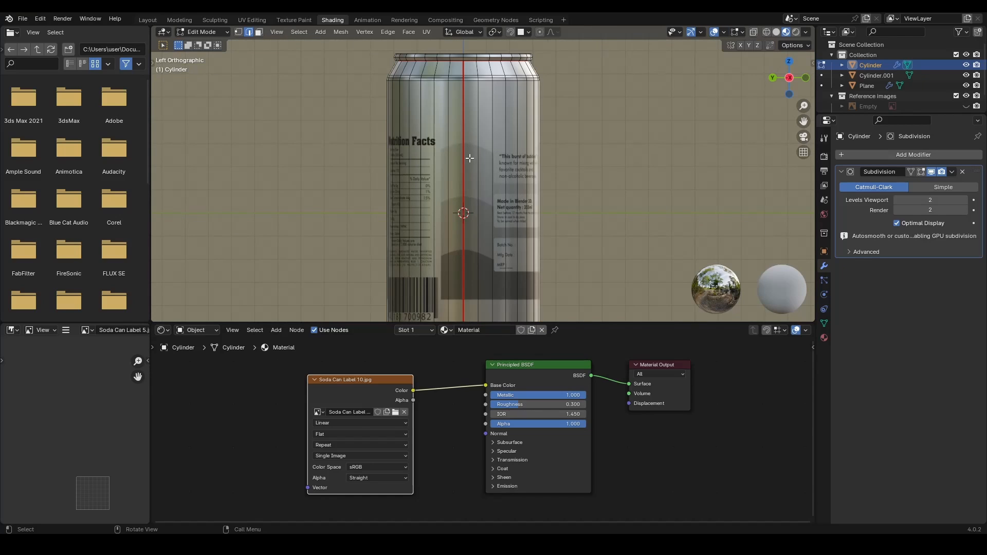
Add 12 evenly spaced horizontal loop cuts around the can's straight body and return to Object Mode
{"action": "key", "text": "Tab"}
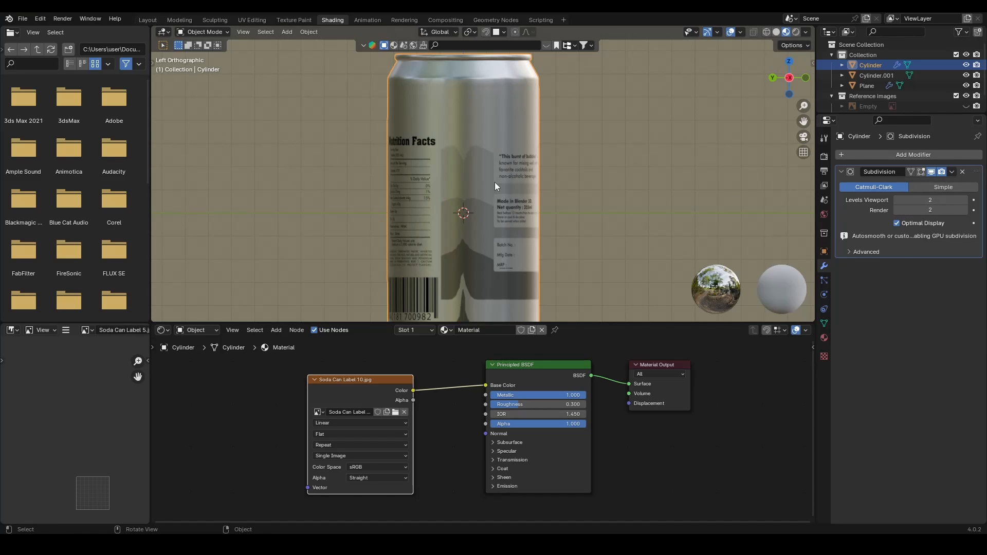
{"action": "key", "text": "Tab"}
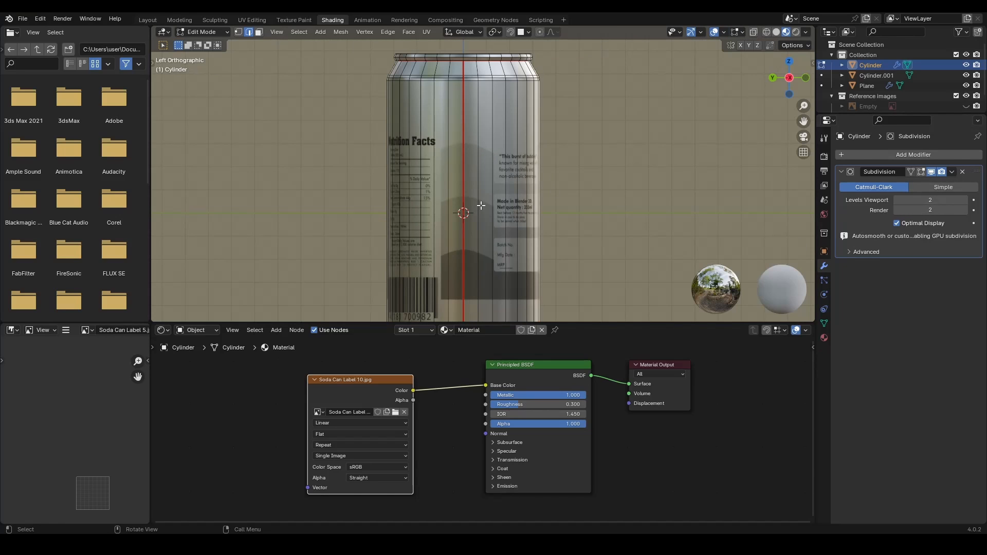
{"action": "middle_click_drag", "start_coordinate": [496, 205], "coordinate": [484, 183], "text": "shift"}
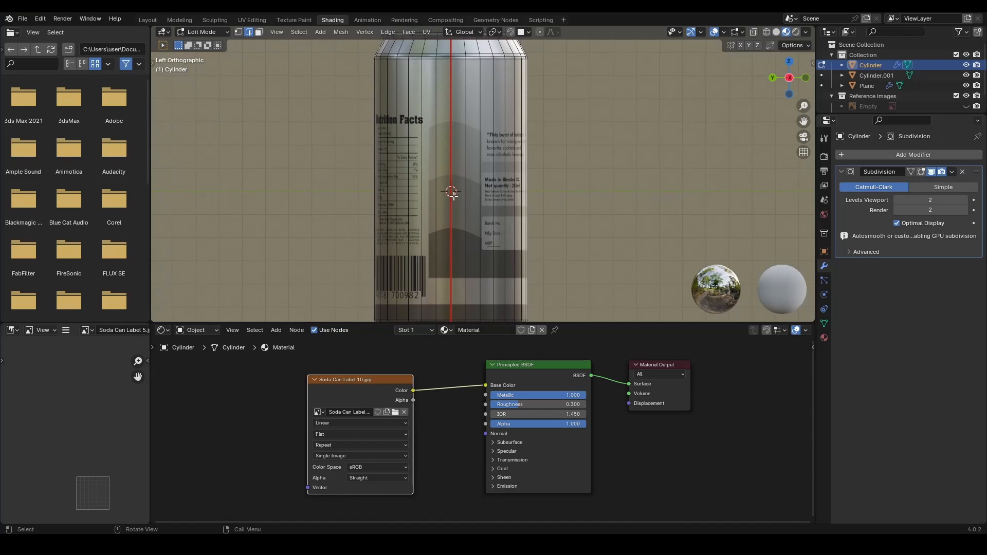
{"action": "key", "text": "ctrl+r"}
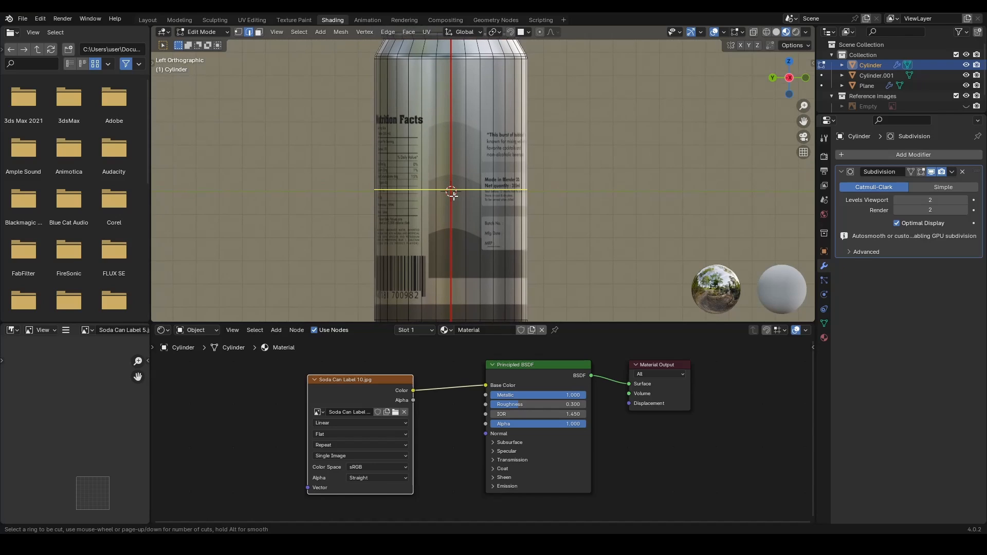
{"action": "scroll", "coordinate": [453, 194], "scroll_direction": "up", "scroll_amount": 9}
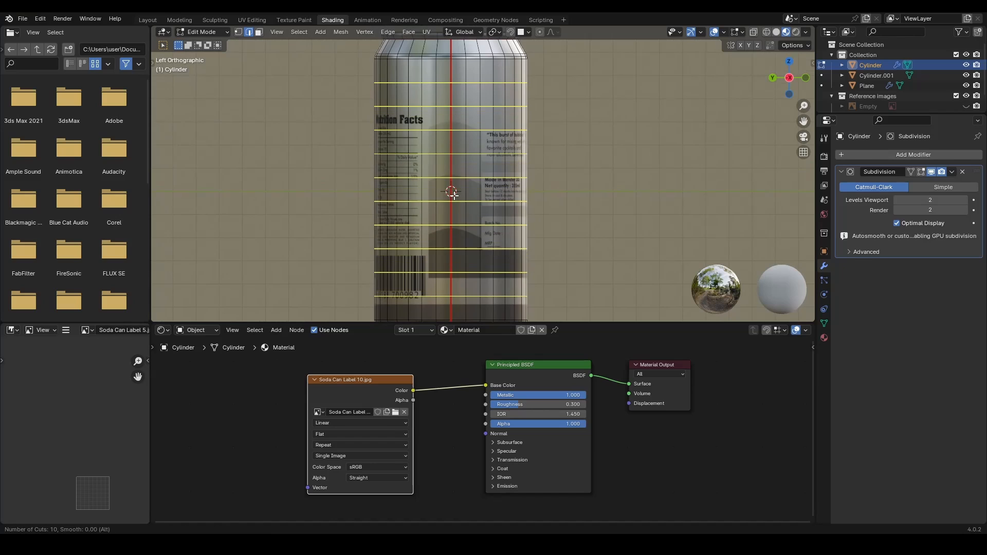
{"action": "scroll", "coordinate": [452, 194], "scroll_direction": "up", "scroll_amount": 2}
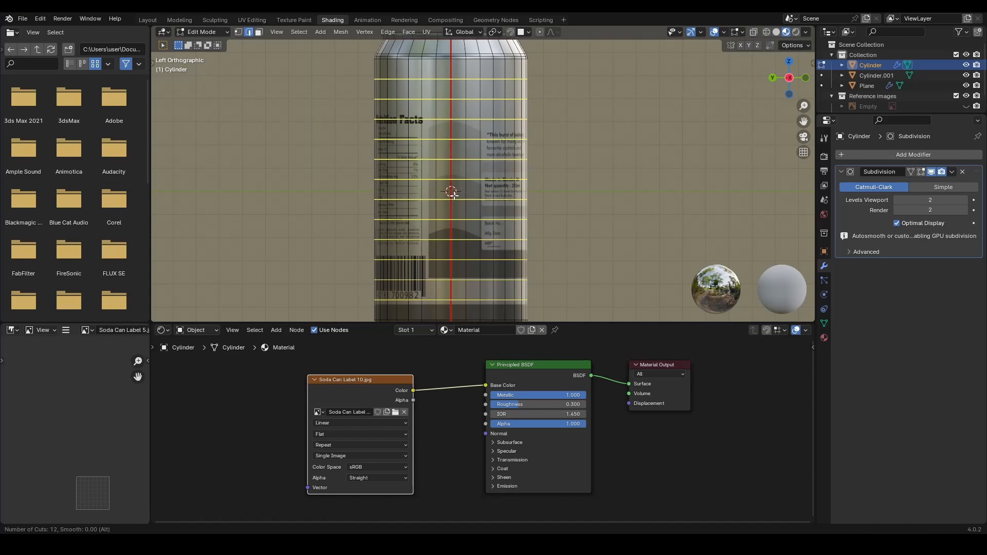
{"action": "left_click", "coordinate": [452, 193]}
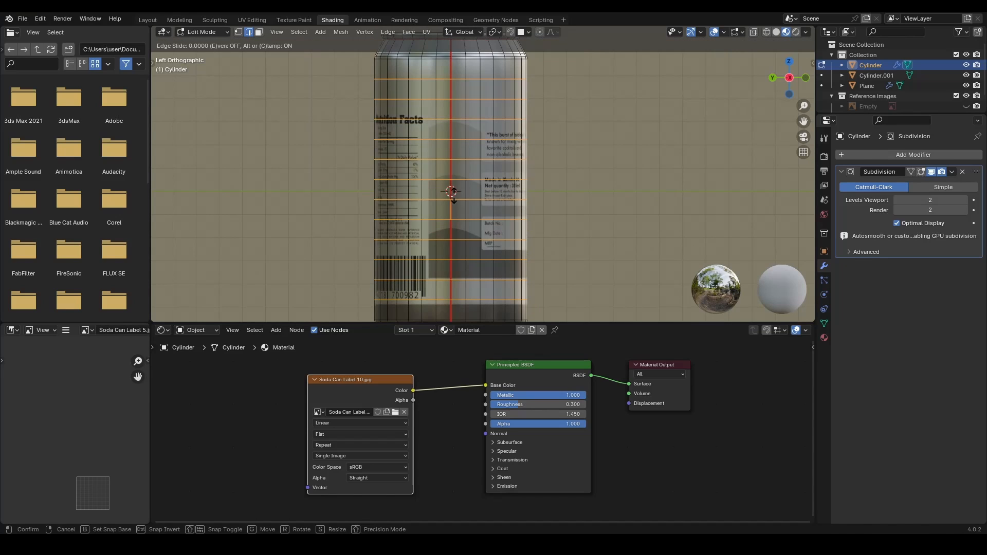
{"action": "left_click", "coordinate": [452, 194]}
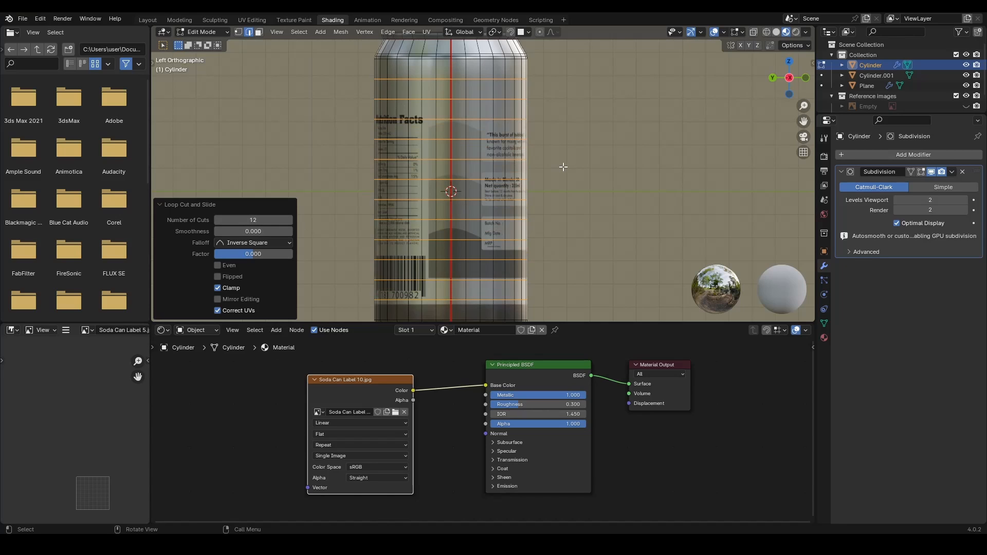
{"action": "key", "text": "Tab"}
Examine the label's seam, nutrition facts and barcode on the back of the can with the can deselected
{"action": "left_click", "coordinate": [580, 151]}
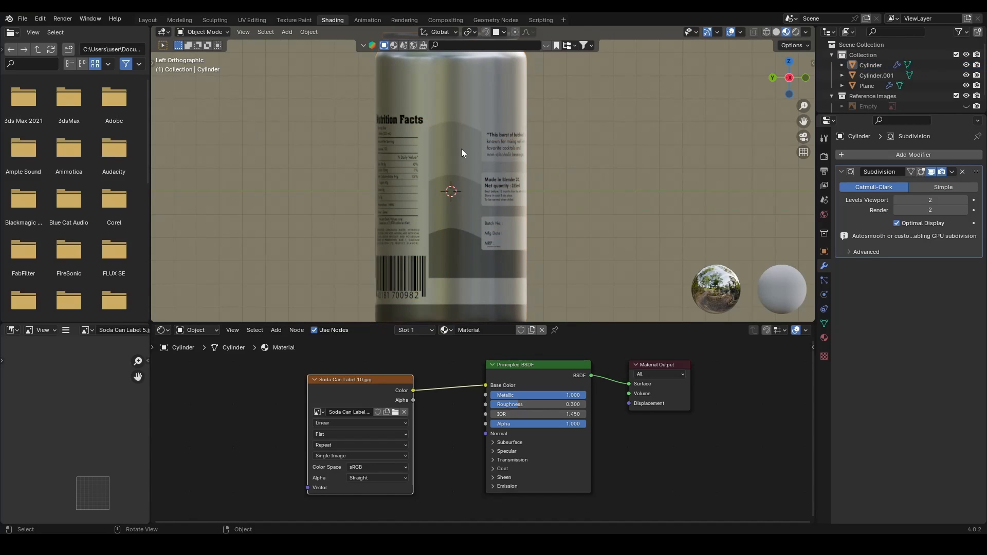
{"action": "scroll", "coordinate": [462, 149], "scroll_direction": "up", "scroll_amount": 6}
{"action": "scroll", "coordinate": [508, 161], "scroll_direction": "down", "scroll_amount": 6}
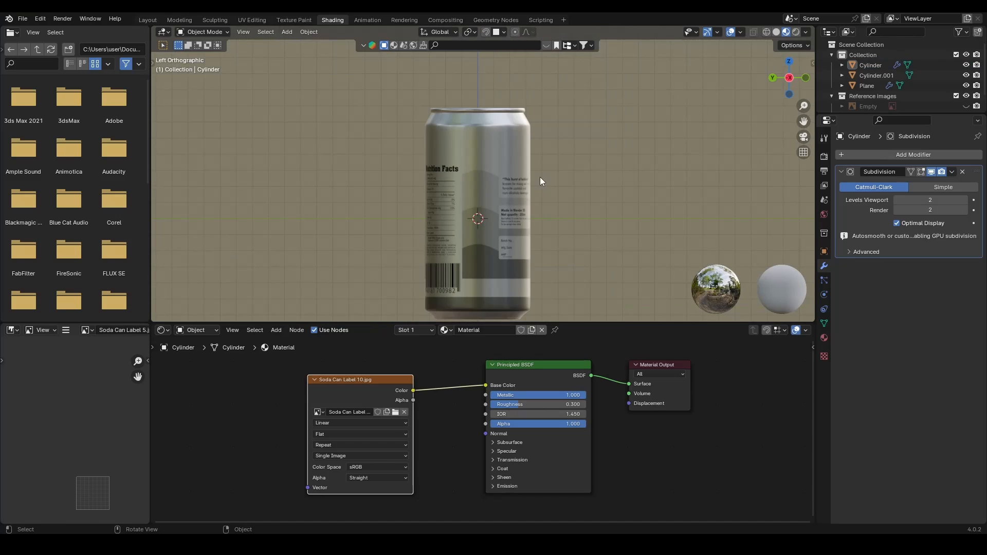
{"action": "left_click", "coordinate": [516, 164]}
{"action": "scroll", "coordinate": [479, 178], "scroll_direction": "up", "scroll_amount": 5}
{"action": "scroll", "coordinate": [492, 104], "scroll_direction": "down", "scroll_amount": 6}
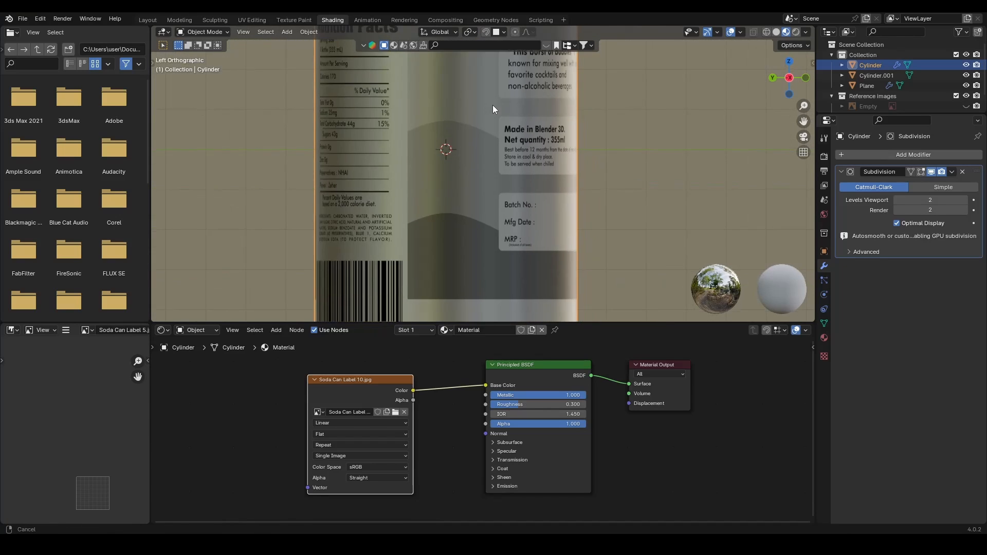
{"action": "left_click", "coordinate": [514, 232]}
{"action": "scroll", "coordinate": [498, 221], "scroll_direction": "up", "scroll_amount": 2}
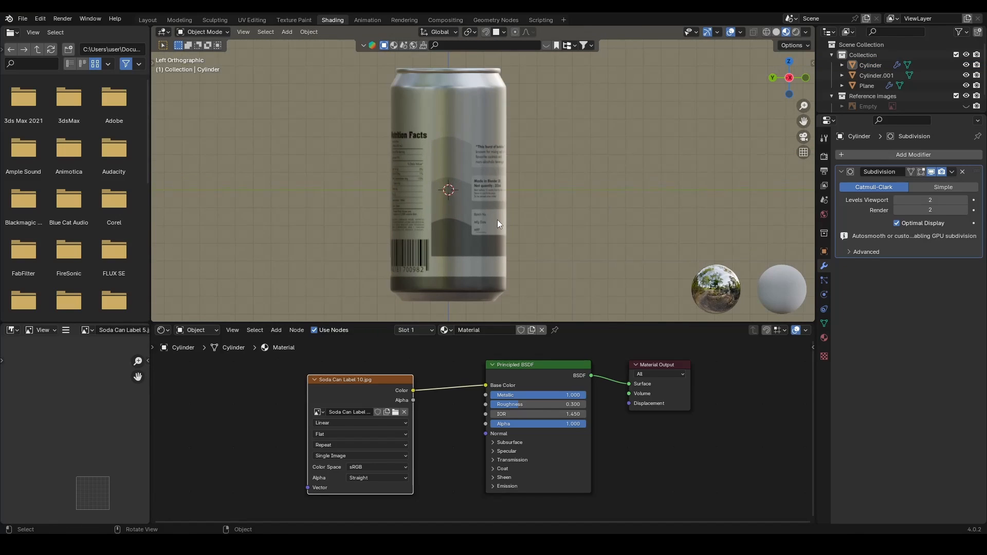
{"action": "scroll", "coordinate": [482, 233], "scroll_direction": "down", "scroll_amount": 3}
View the label on the can's front in Right Orthographic view
{"action": "middle_click_drag", "start_coordinate": [483, 233], "coordinate": [520, 225]}
{"action": "left_click_drag", "start_coordinate": [419, 192], "coordinate": [487, 215], "text": "alt"}
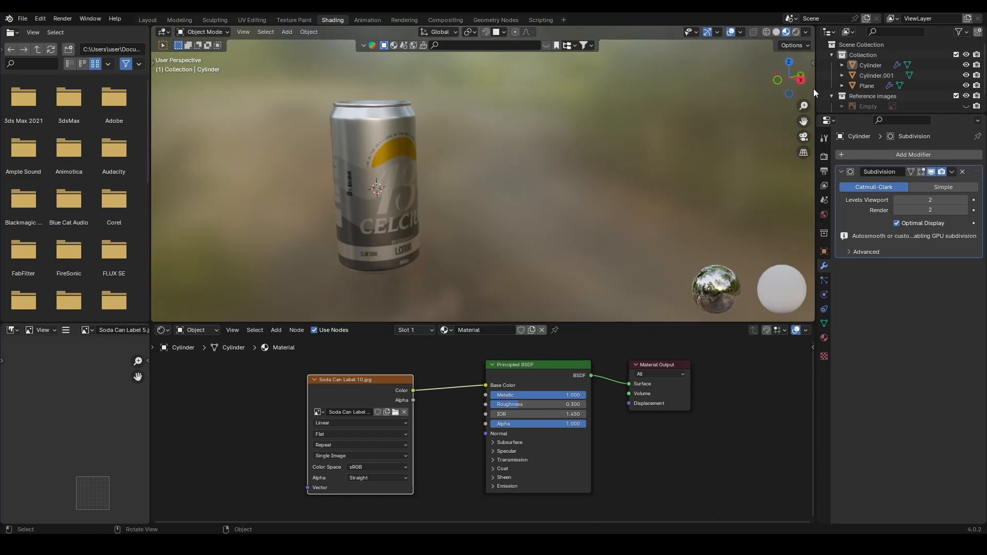
{"action": "left_click", "coordinate": [800, 84]}
{"action": "scroll", "coordinate": [383, 172], "scroll_direction": "up", "scroll_amount": 2}
{"action": "middle_click_drag", "start_coordinate": [465, 191], "coordinate": [555, 172], "text": "shift"}
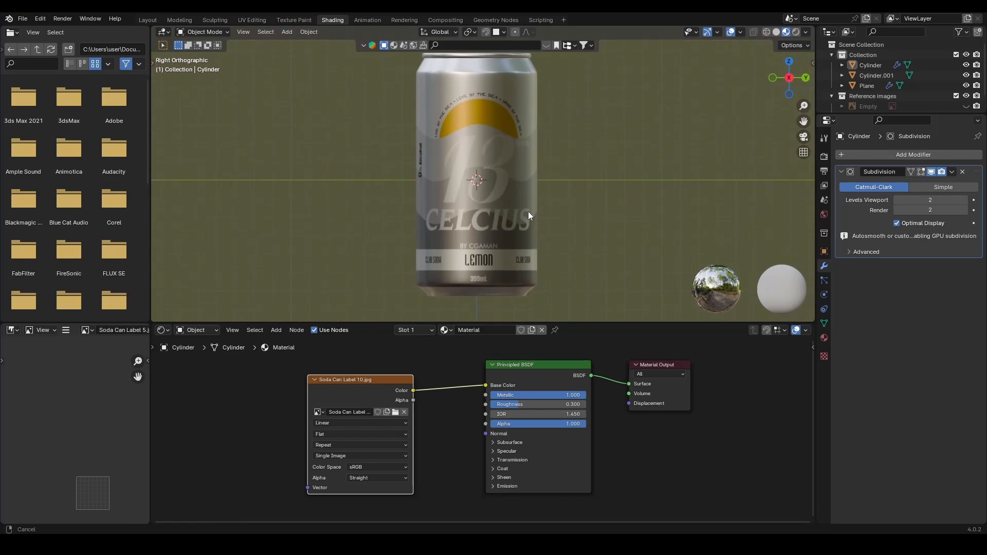
Make the 3D viewport taller against the node editor and move the Image Texture node slightly farther from the Principled BSDF
{"action": "left_click_drag", "start_coordinate": [577, 322], "coordinate": [577, 346]}
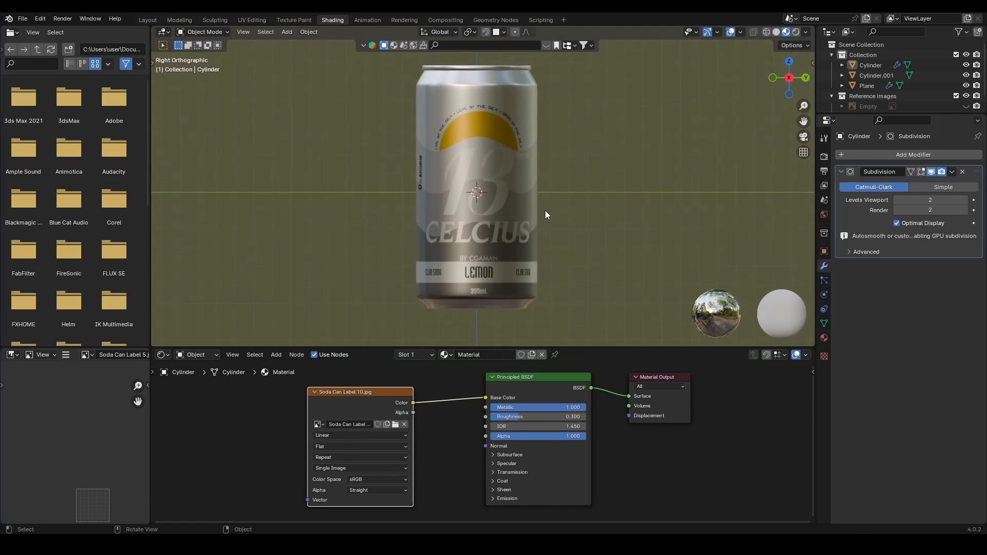
{"action": "middle_click_drag", "start_coordinate": [562, 190], "coordinate": [554, 202], "text": "shift"}
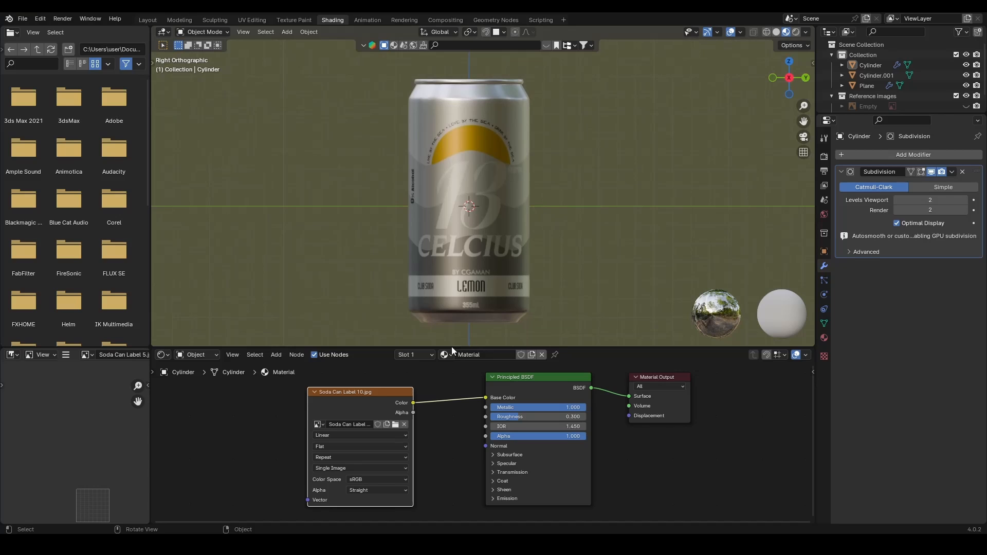
{"action": "left_click_drag", "start_coordinate": [372, 398], "coordinate": [360, 397]}
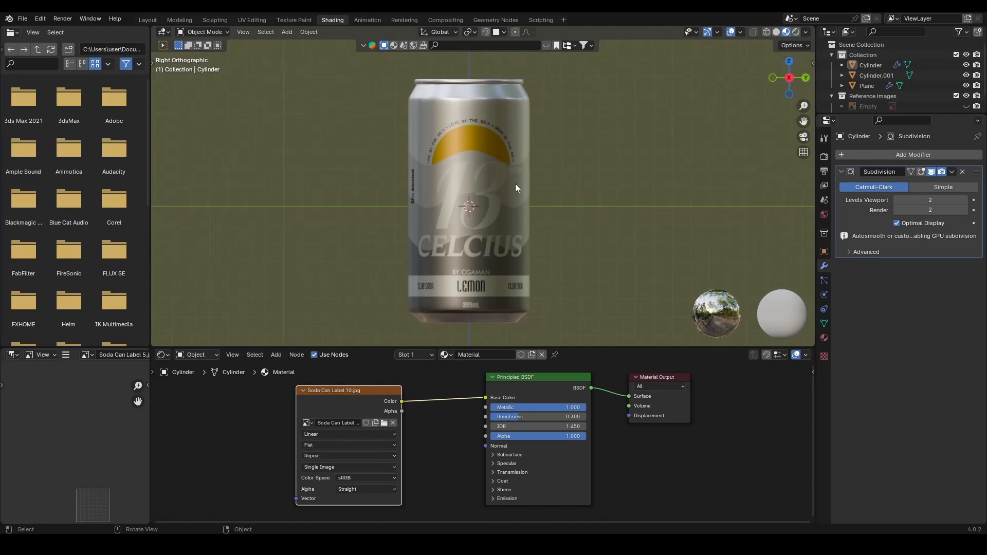
{"action": "middle_click_drag", "start_coordinate": [613, 234], "coordinate": [612, 225], "text": "shift"}
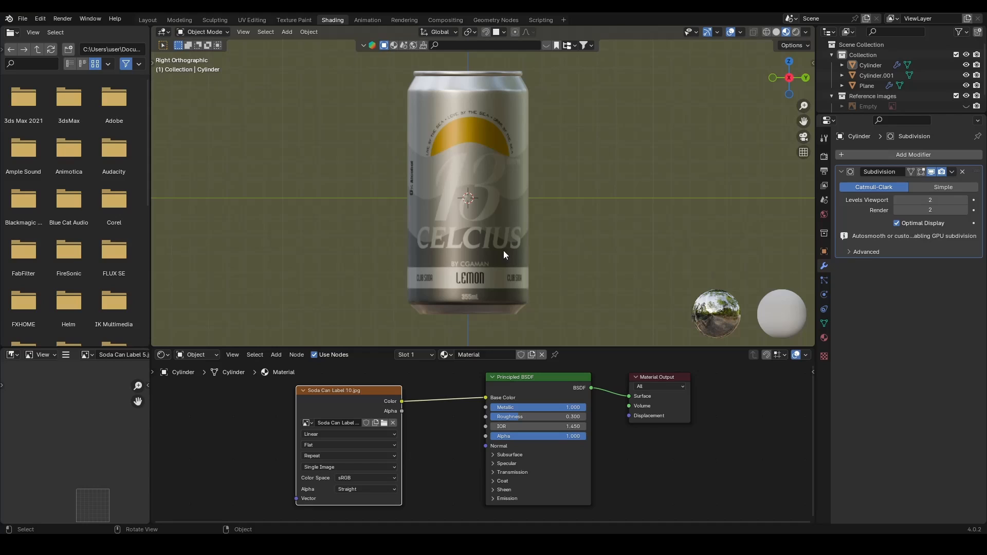